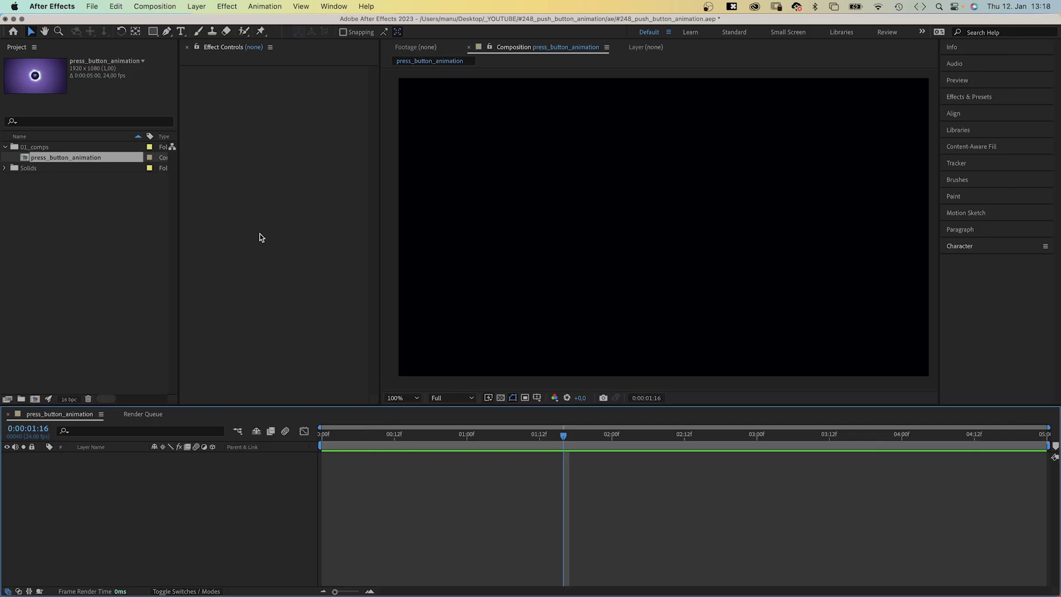
Show the title/action safe guides and pen-draw a vertical line from the centre downward
click(166, 32)
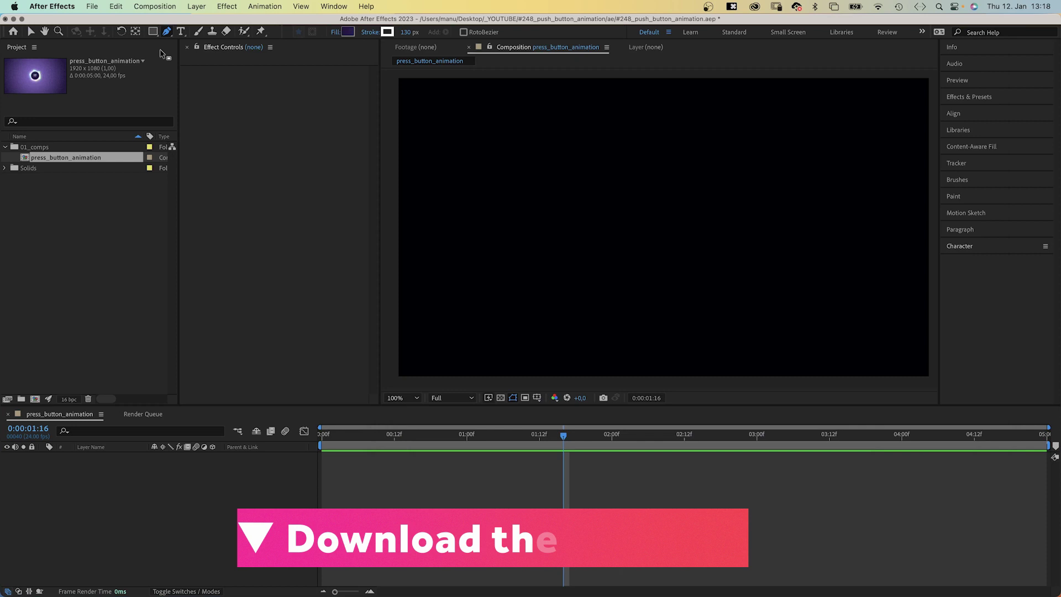
click(557, 397)
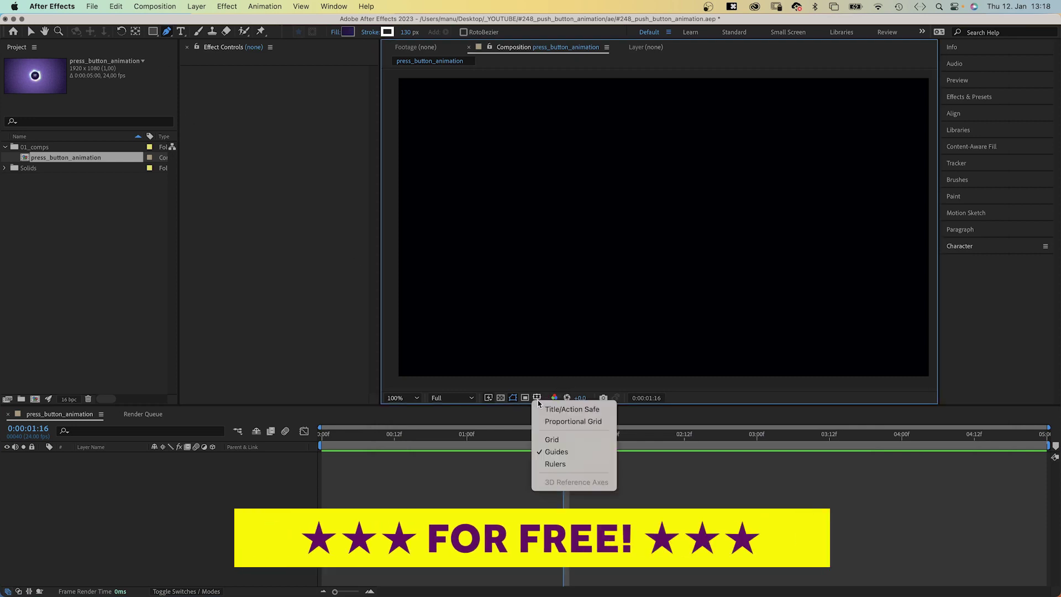
click(558, 407)
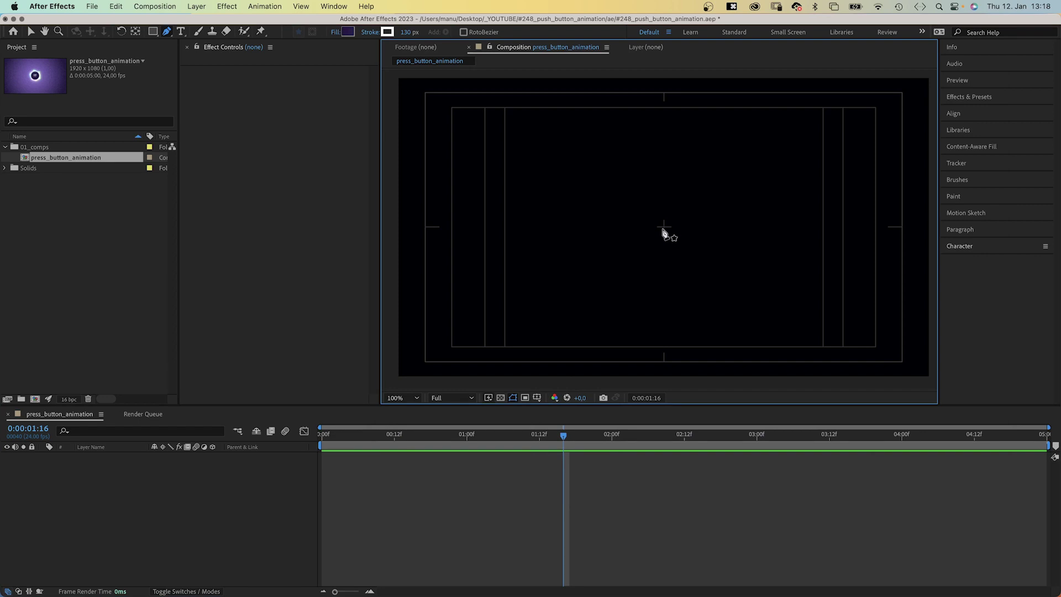
click(663, 227)
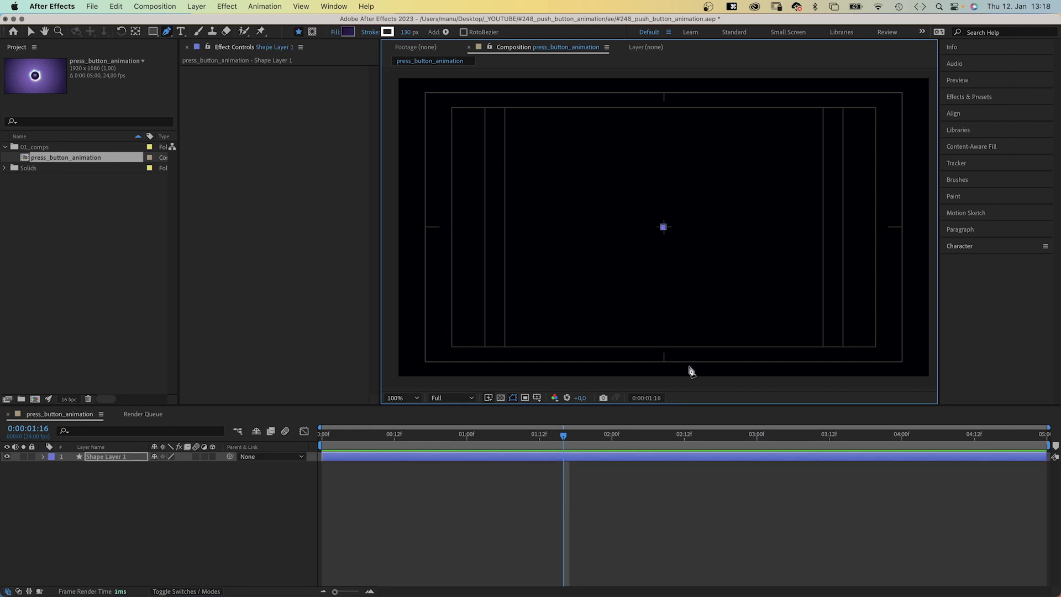
click(664, 385)
key(v)
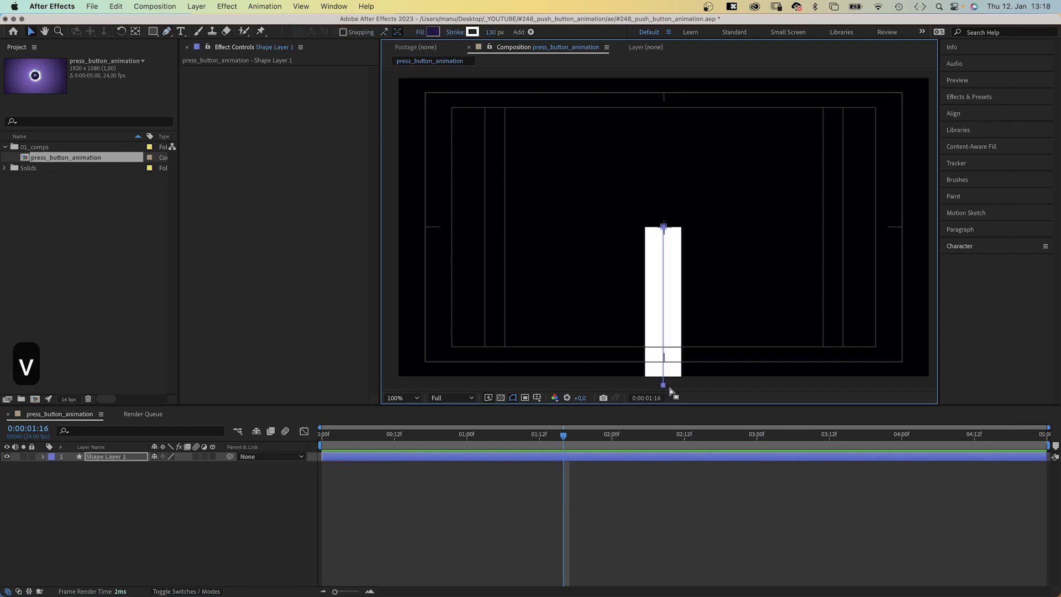
Set the shape's fill to None and its stroke width to 620 px
click(422, 34)
click(426, 120)
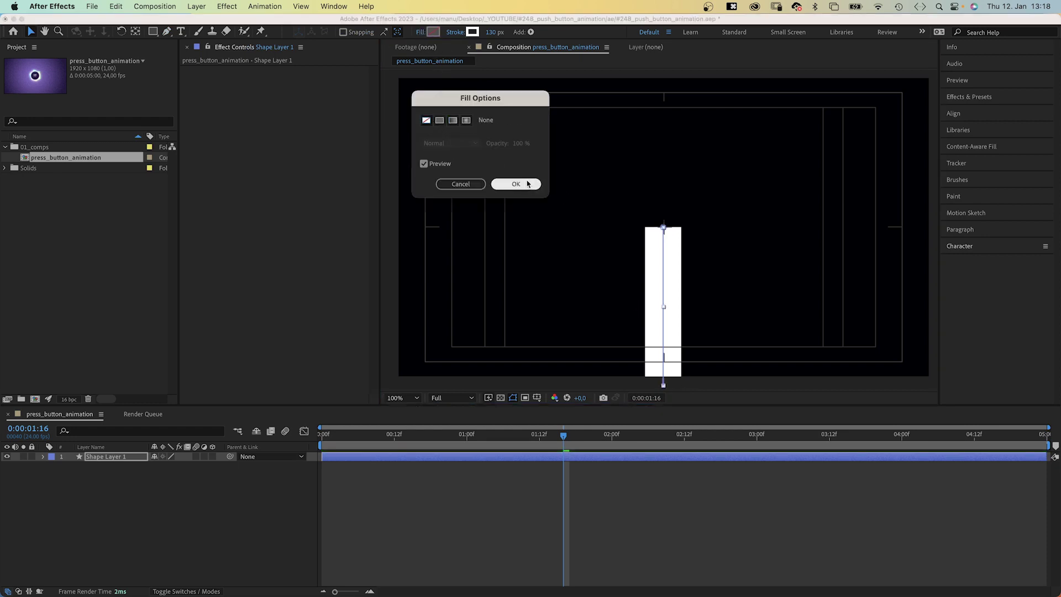
click(516, 184)
click(491, 32)
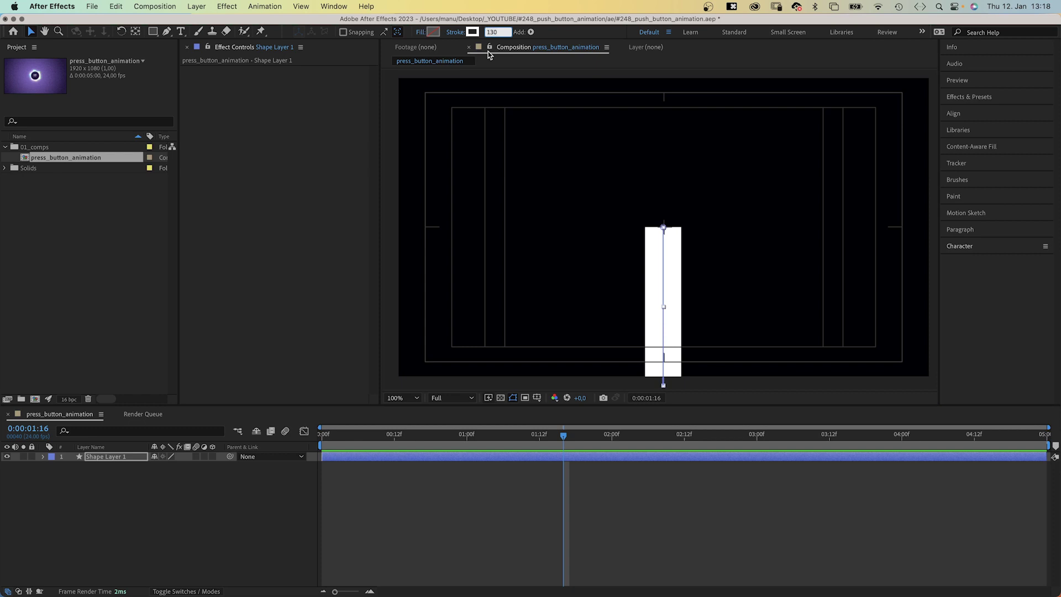
text(620)
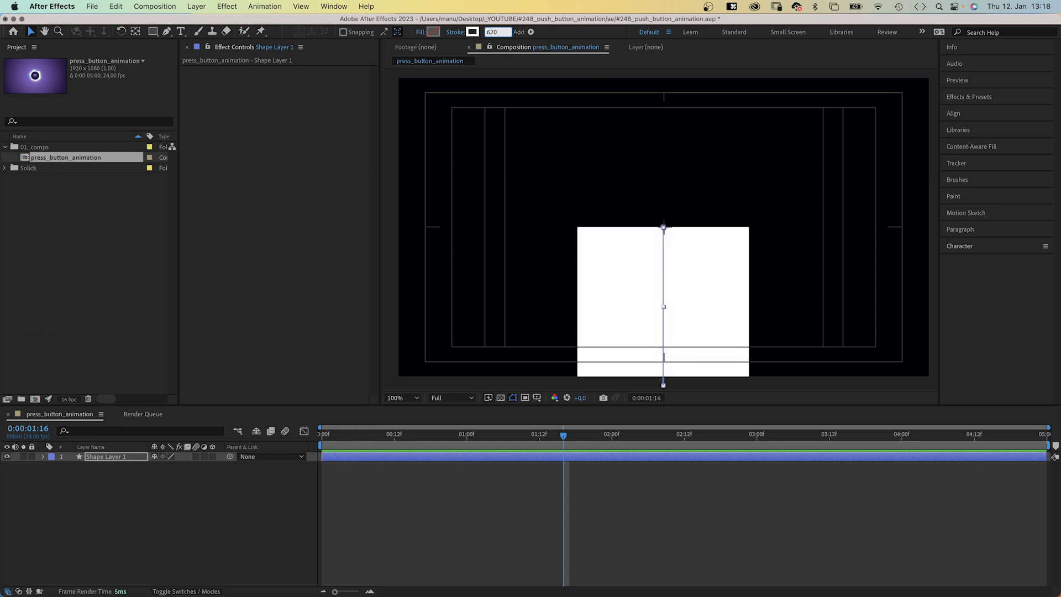
key(Return)
Rename Shape Layer 1 to 'sleeve'
click(107, 456)
key(Return)
text(s)
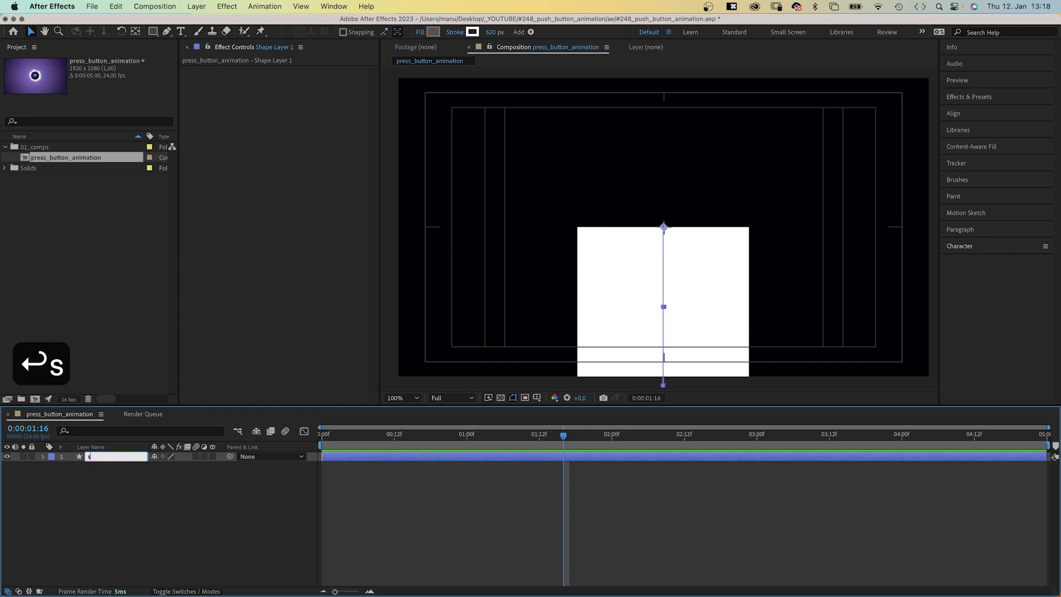
text(leeve)
key(Return)
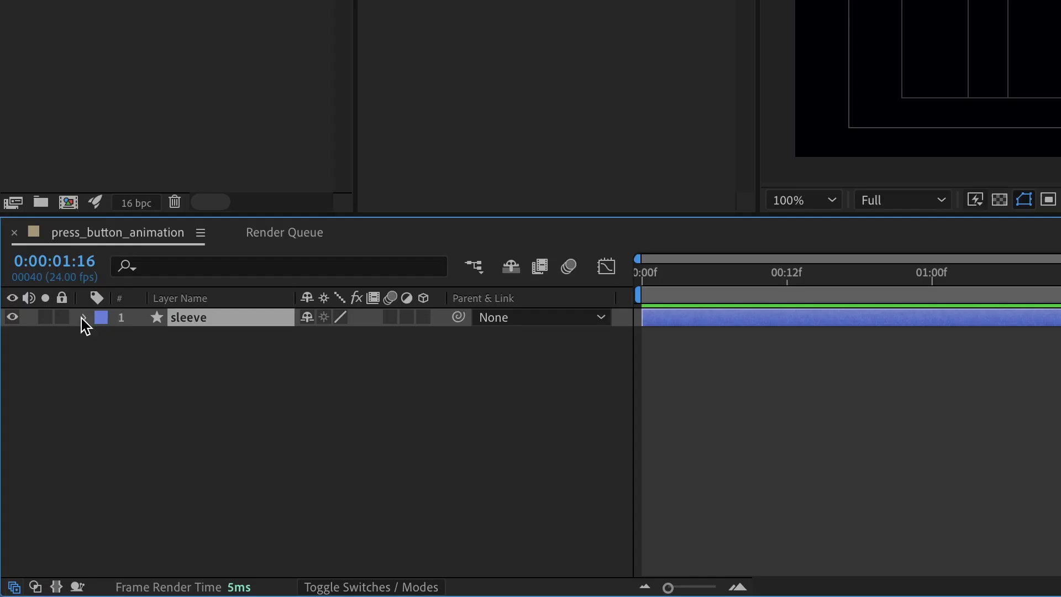
Give the sleeve's Stroke 1 a Round Cap
click(84, 317)
click(105, 337)
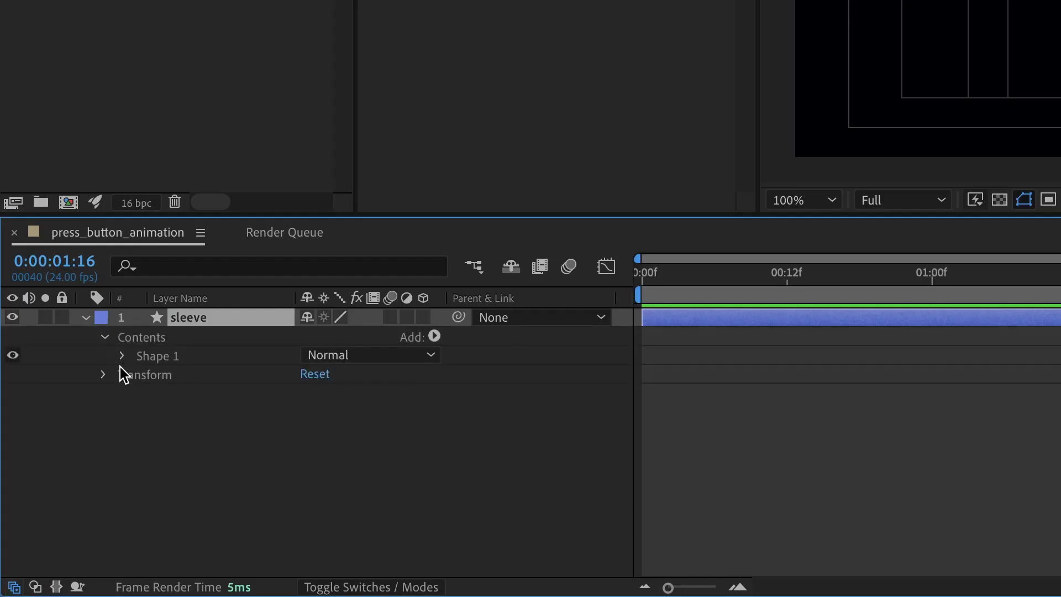
click(124, 356)
click(140, 393)
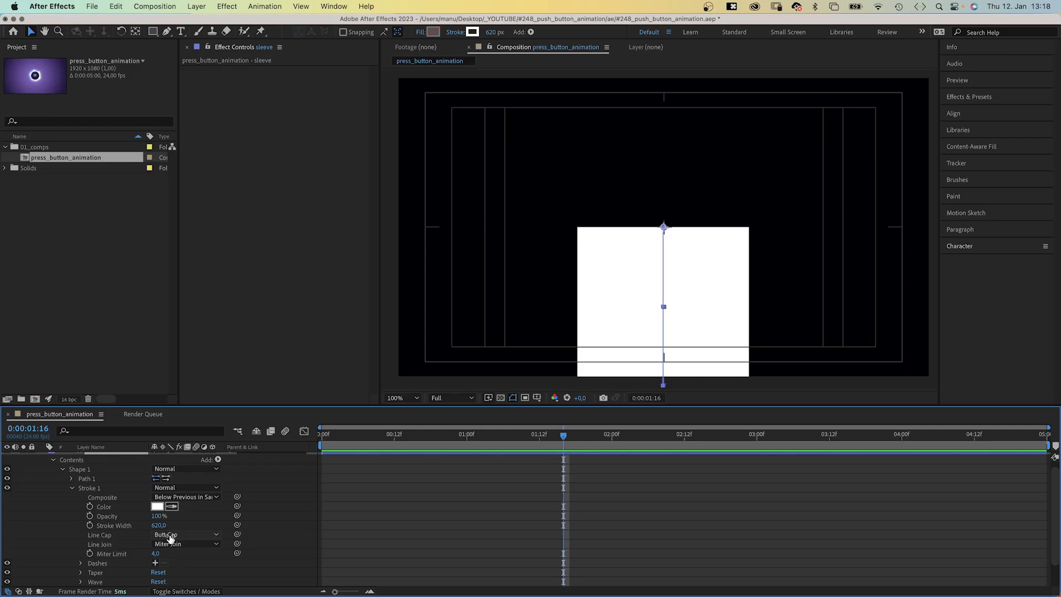
click(324, 475)
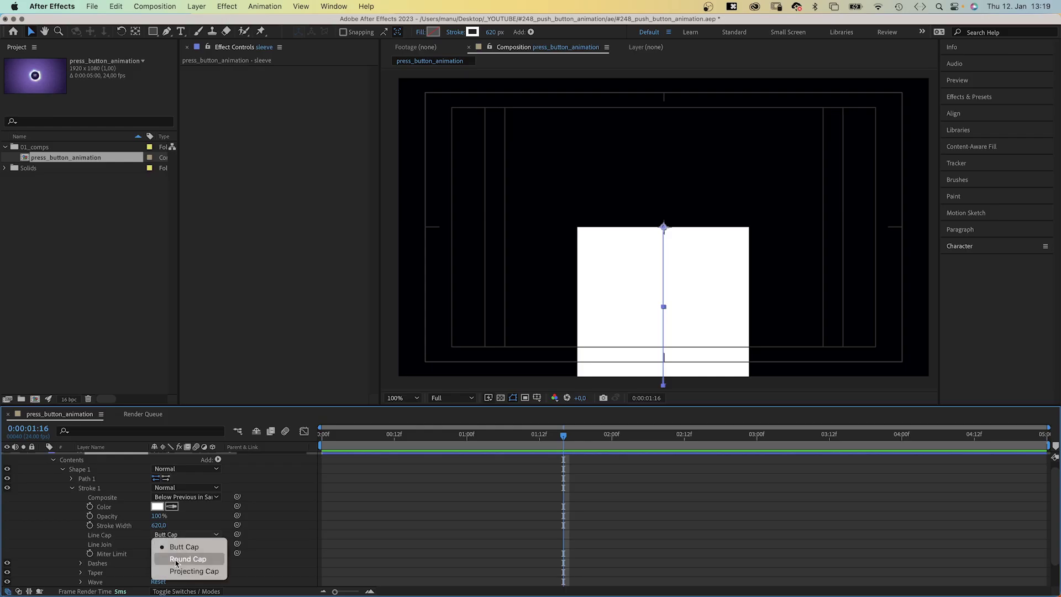
click(314, 522)
Taper the sleeve stroke with Start Length 100% and Start Width 25%
click(80, 573)
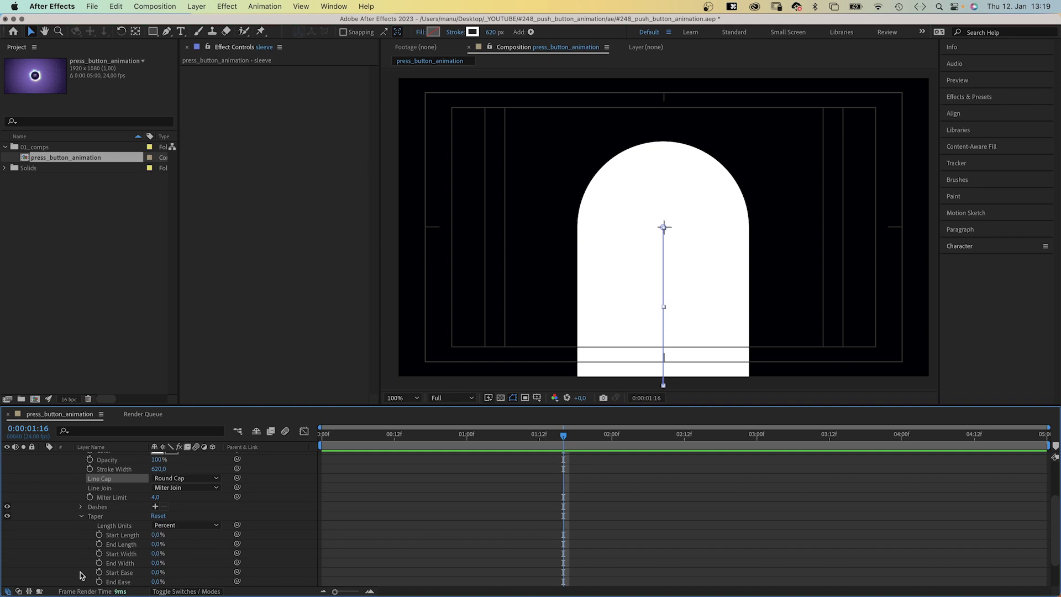
click(156, 534)
text(100)
key(Return)
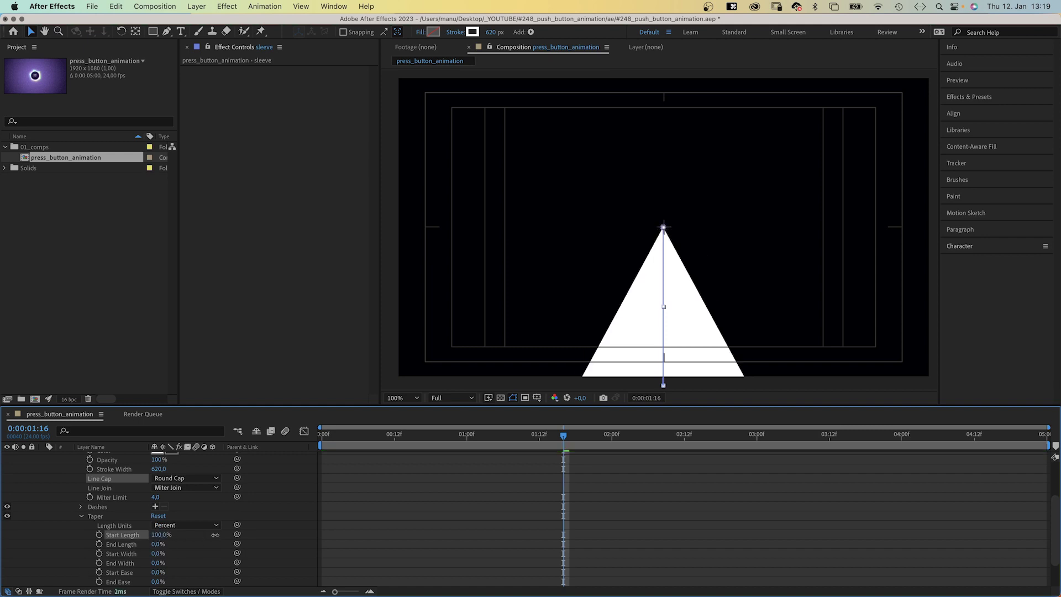
click(156, 553)
text(25)
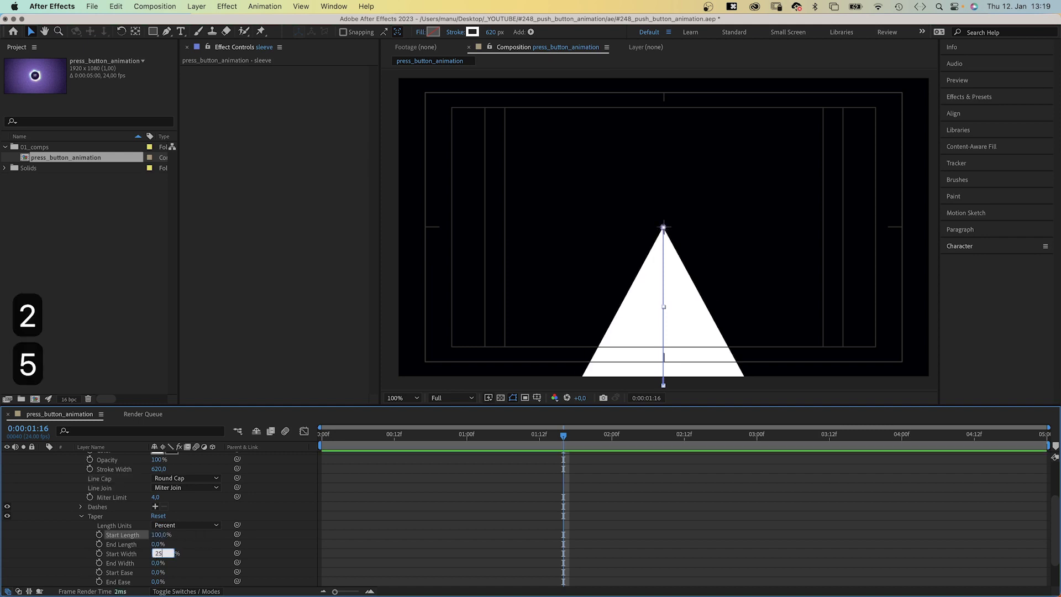
key(Return)
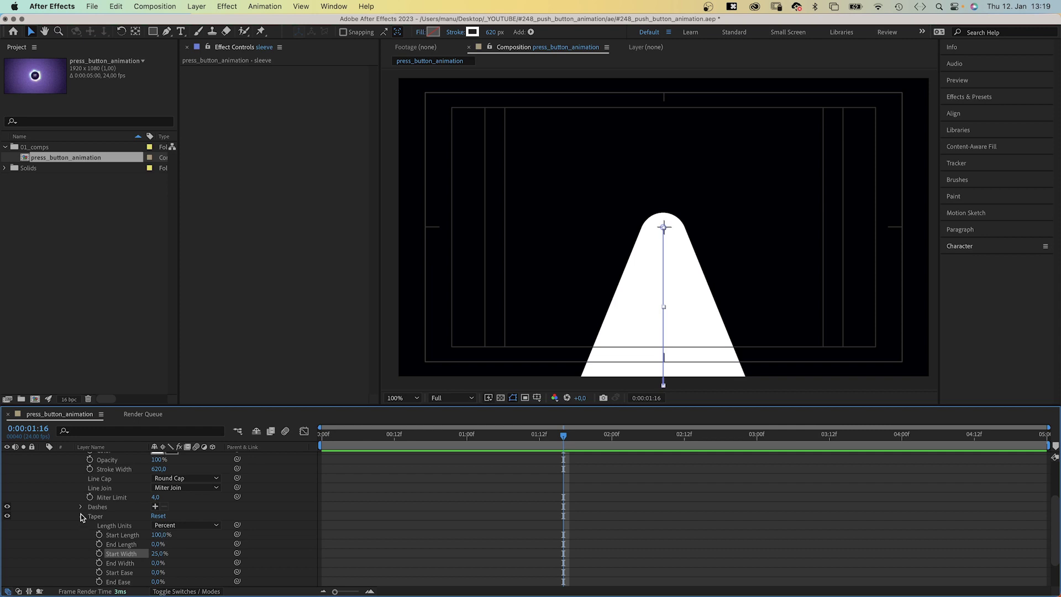
click(81, 516)
Duplicate sleeve as a layer named 'hand' placed below sleeve
click(72, 460)
click(45, 460)
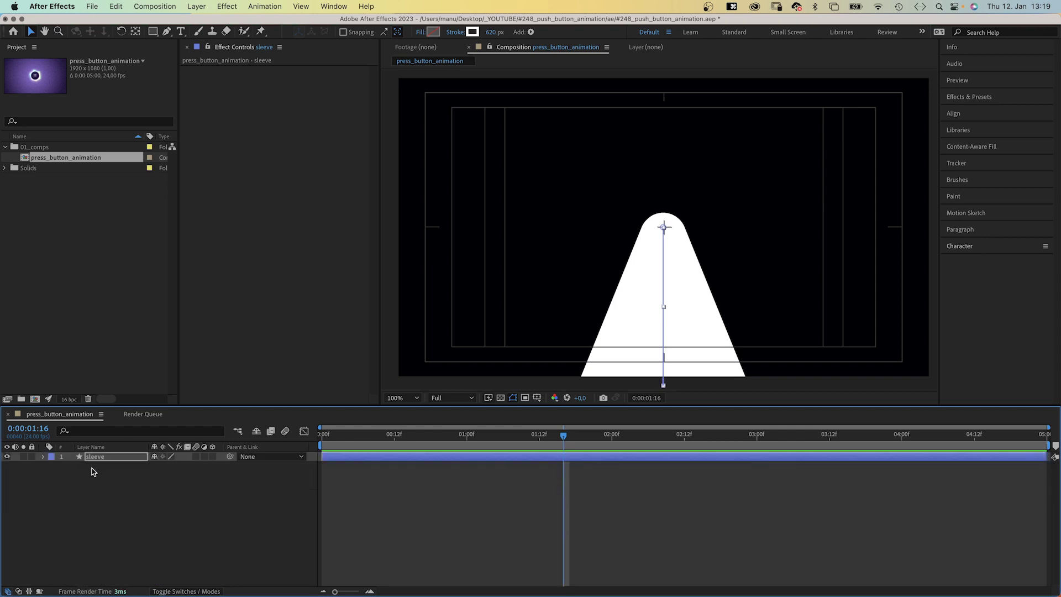
key(super+d)
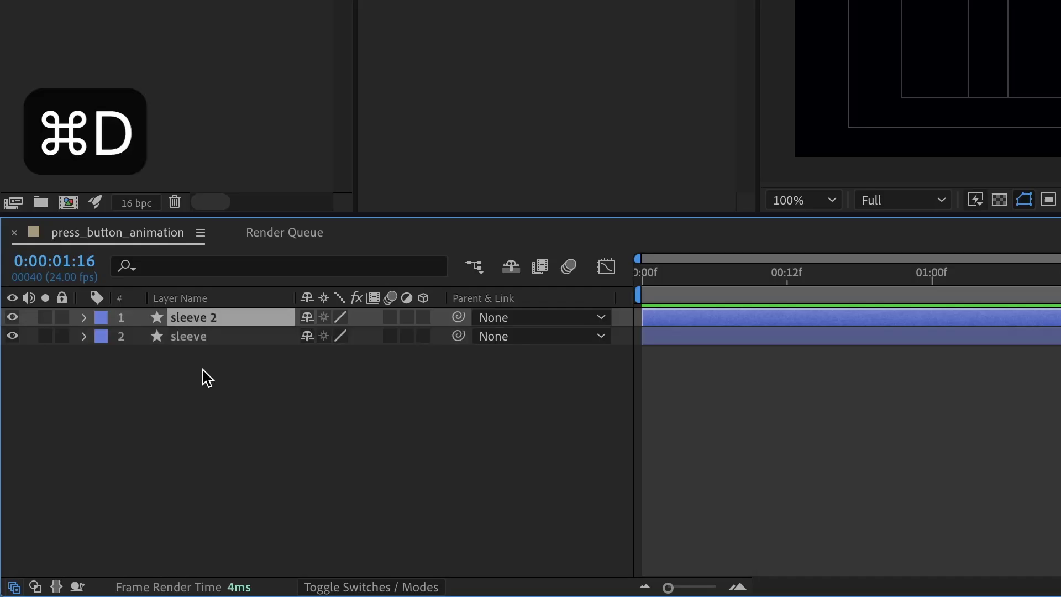
key(Return)
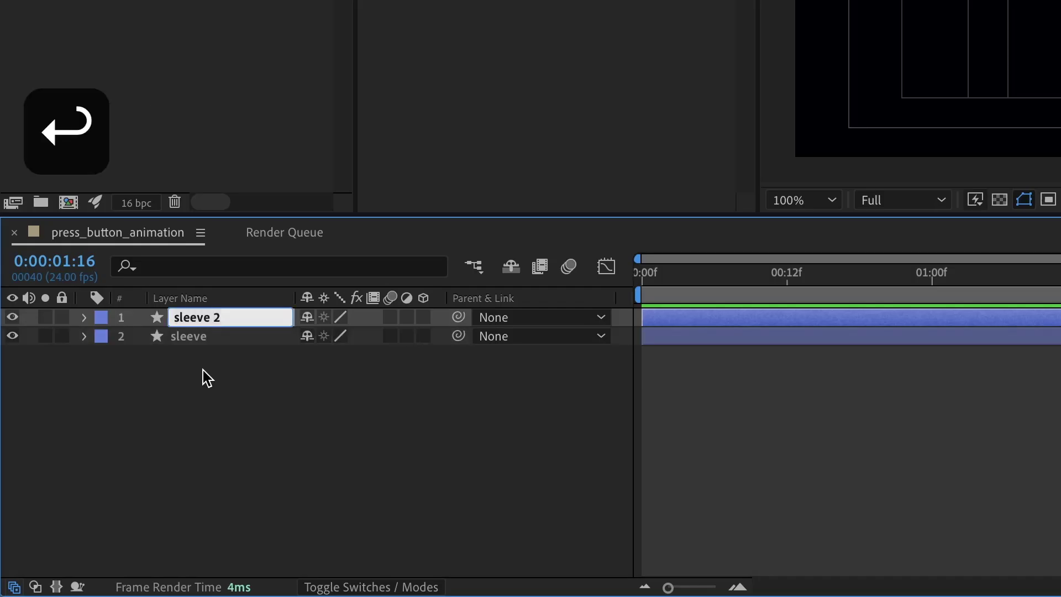
text(hand)
key(Return)
drag(220, 324, 211, 358)
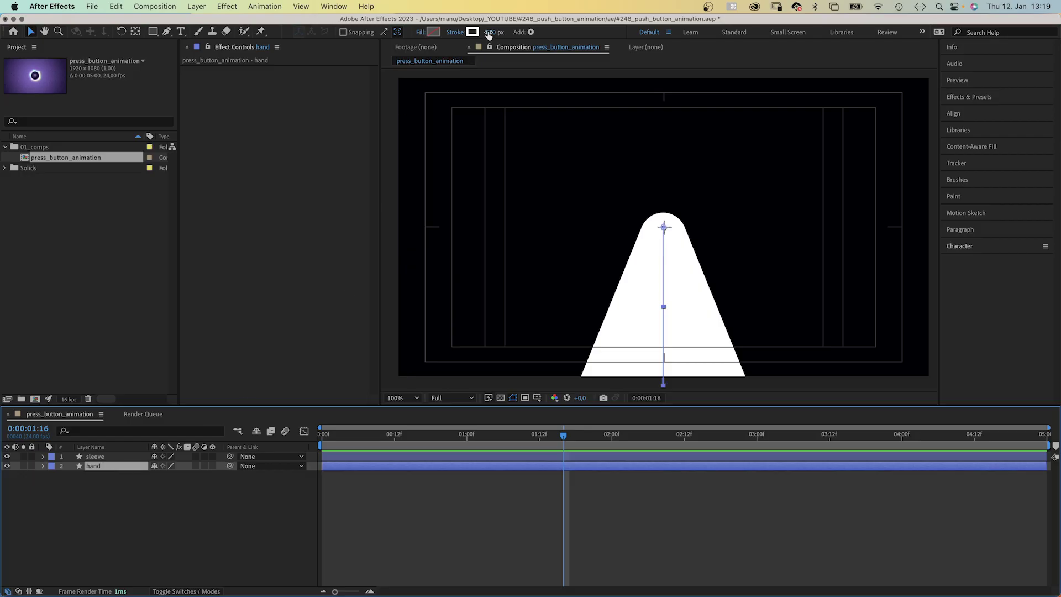
Narrow the hand stroke to 132 px and raise it above the sleeve top
click(491, 32)
text(130)
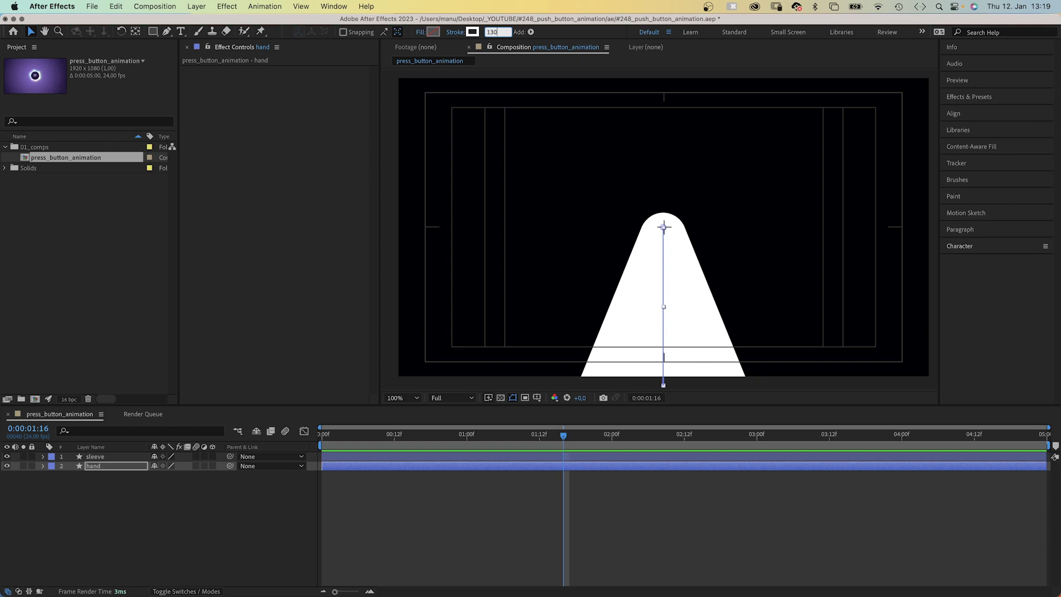
key(Return)
key(p)
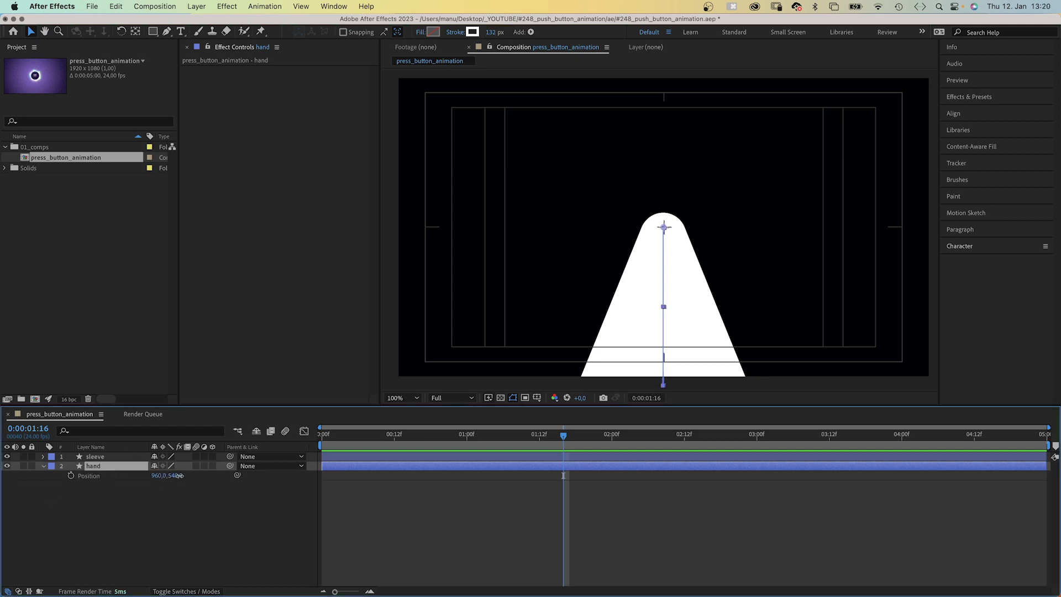
drag(178, 475, 113, 485)
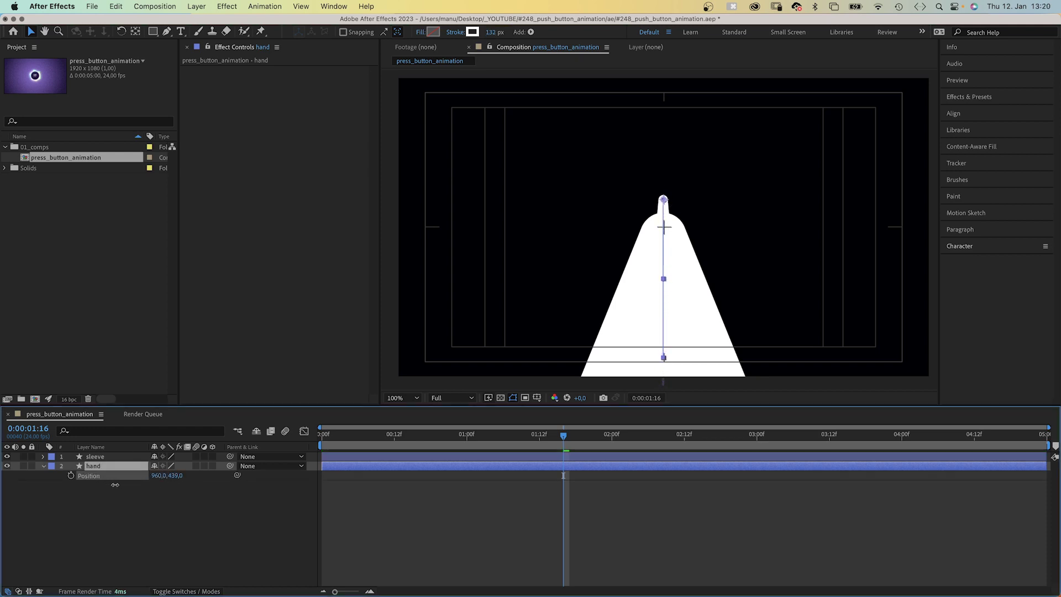
Give the hand stroke a Butt Cap
click(43, 466)
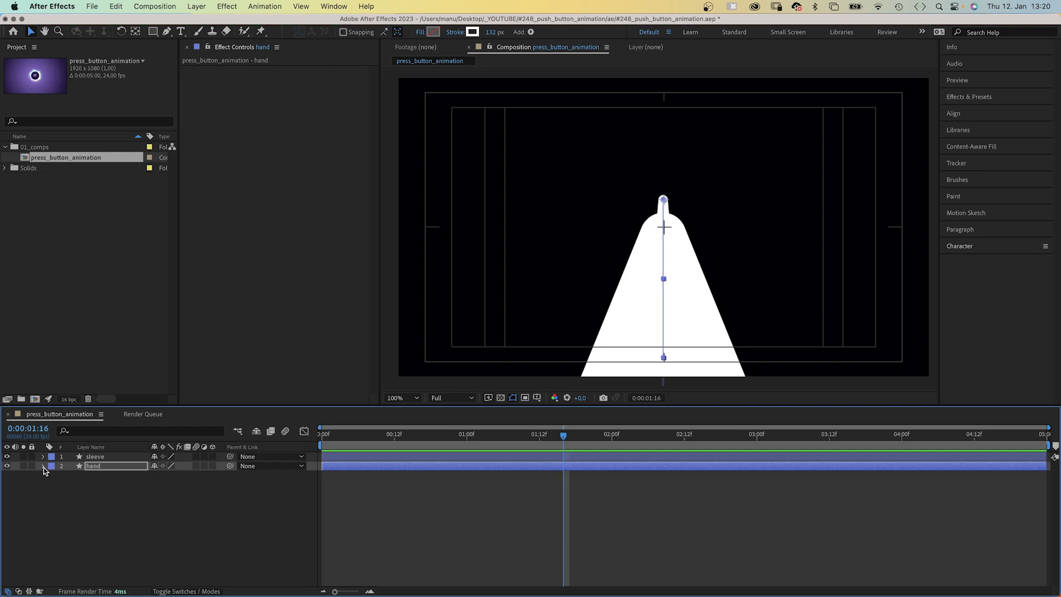
click(44, 467)
click(54, 494)
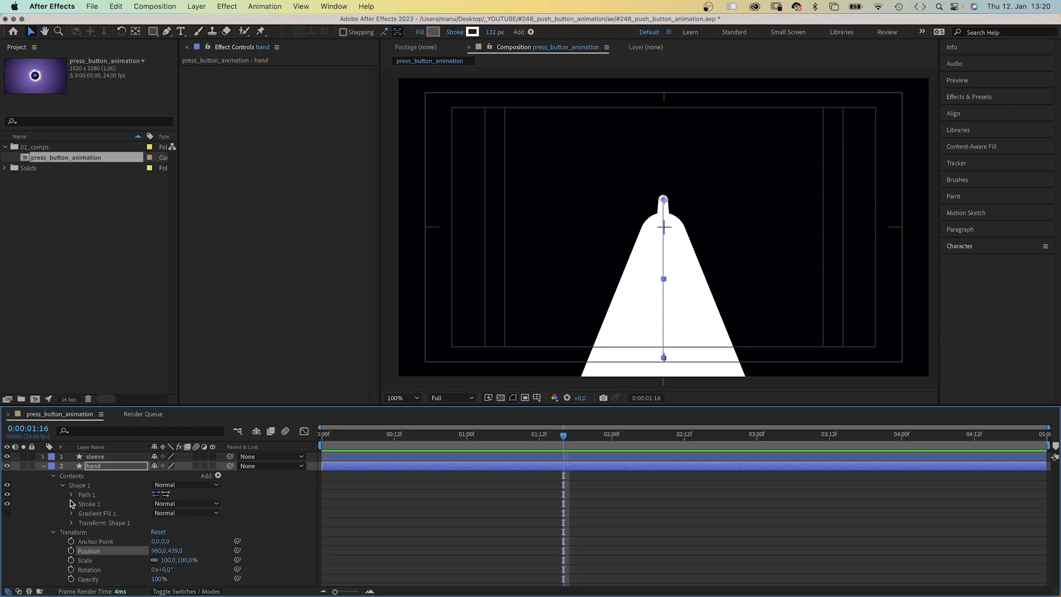
click(72, 504)
click(172, 544)
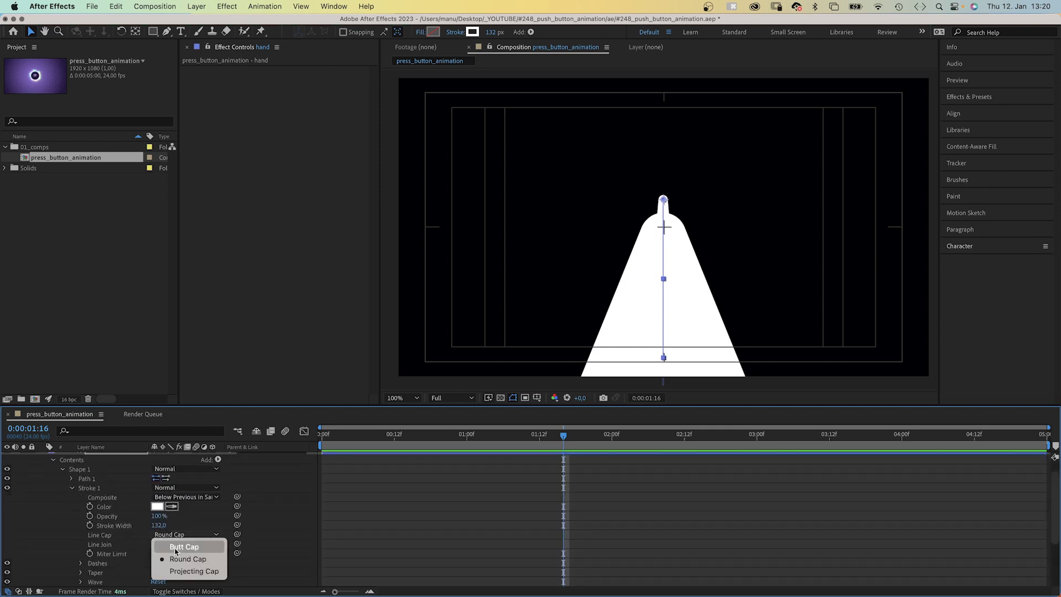
click(173, 548)
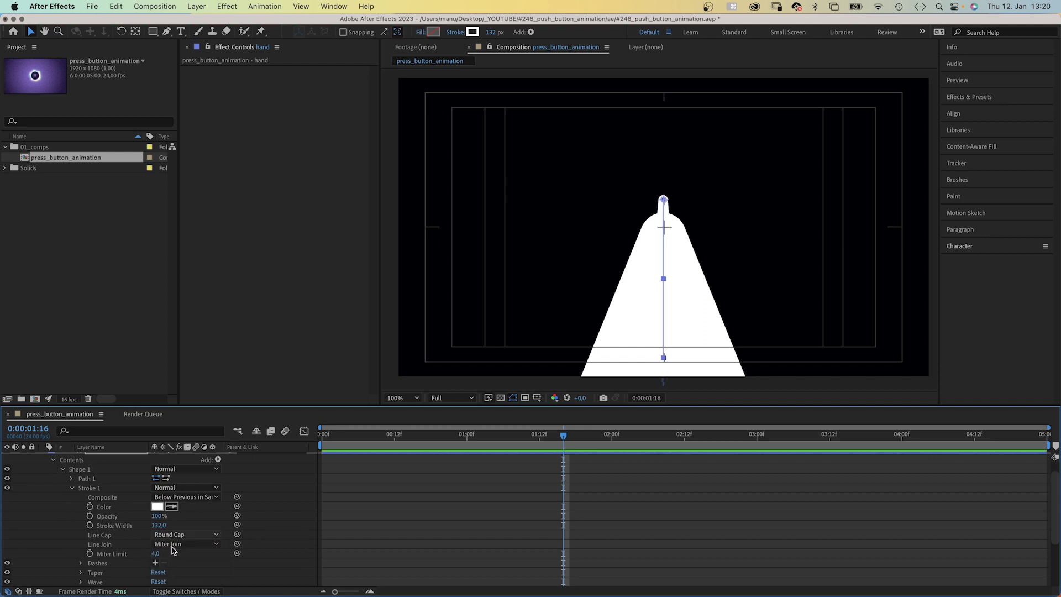
Taper the hand stroke with Start Length 90%, Start Width 20% and Start Ease 100
click(81, 573)
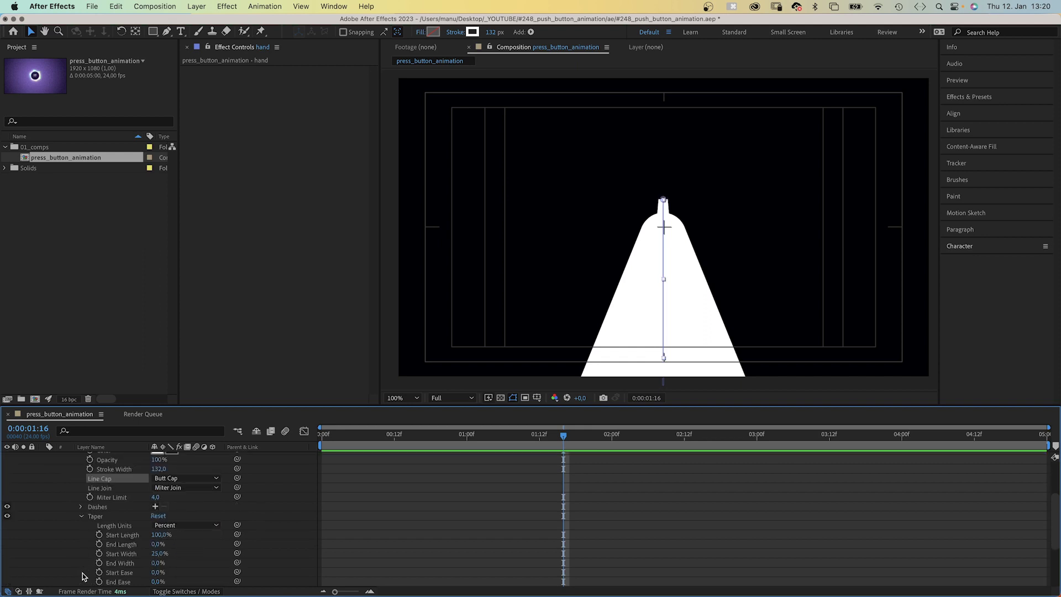
click(157, 535)
text(90)
key(Return)
click(159, 553)
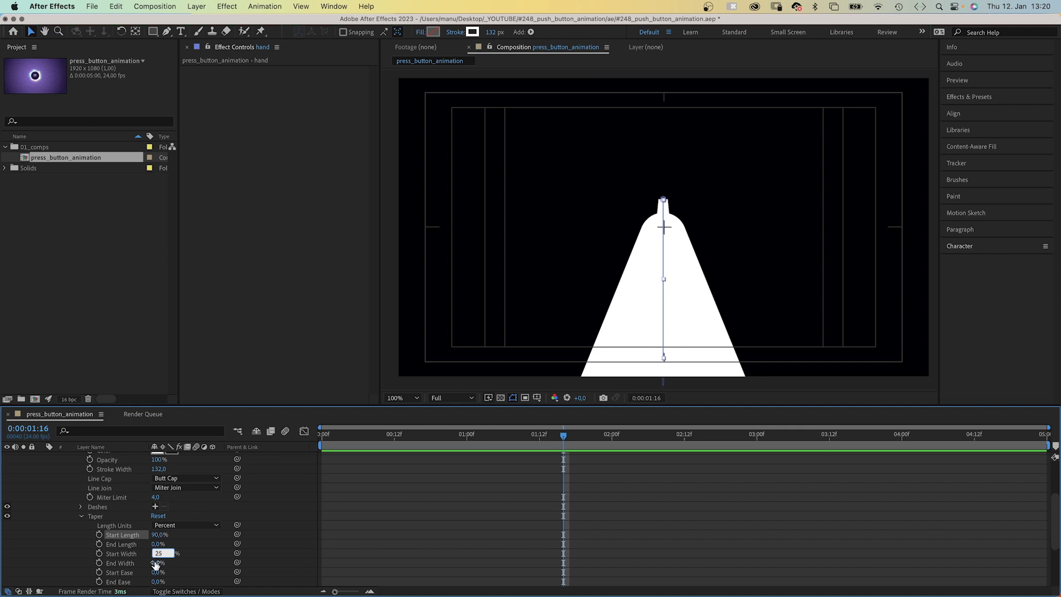
key(Return)
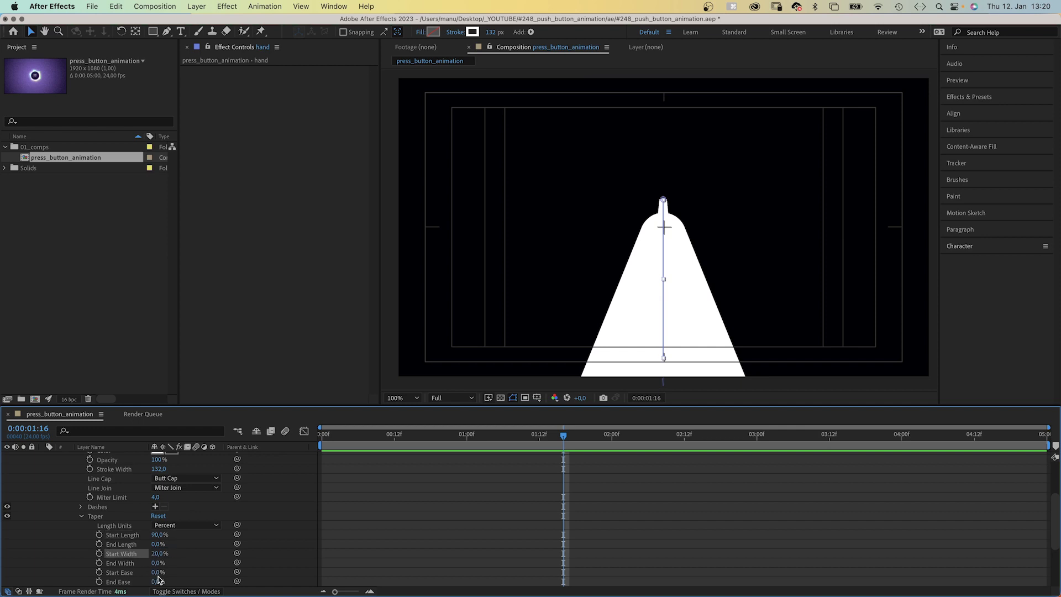
click(157, 573)
text(100)
key(Return)
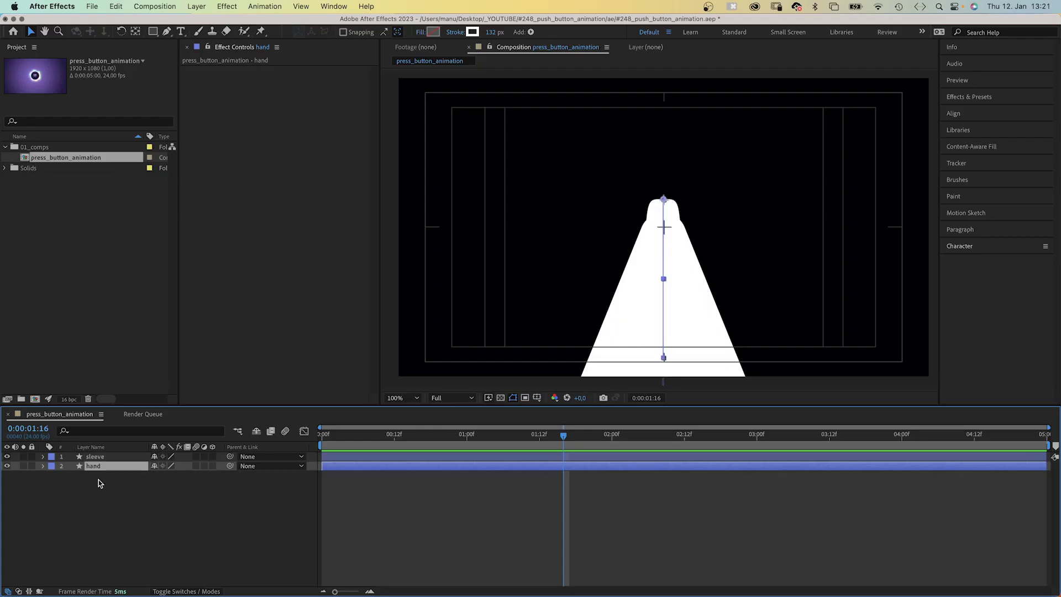
Duplicate hand as a 'finger' layer with a 60 px stroke width
key(super+d)
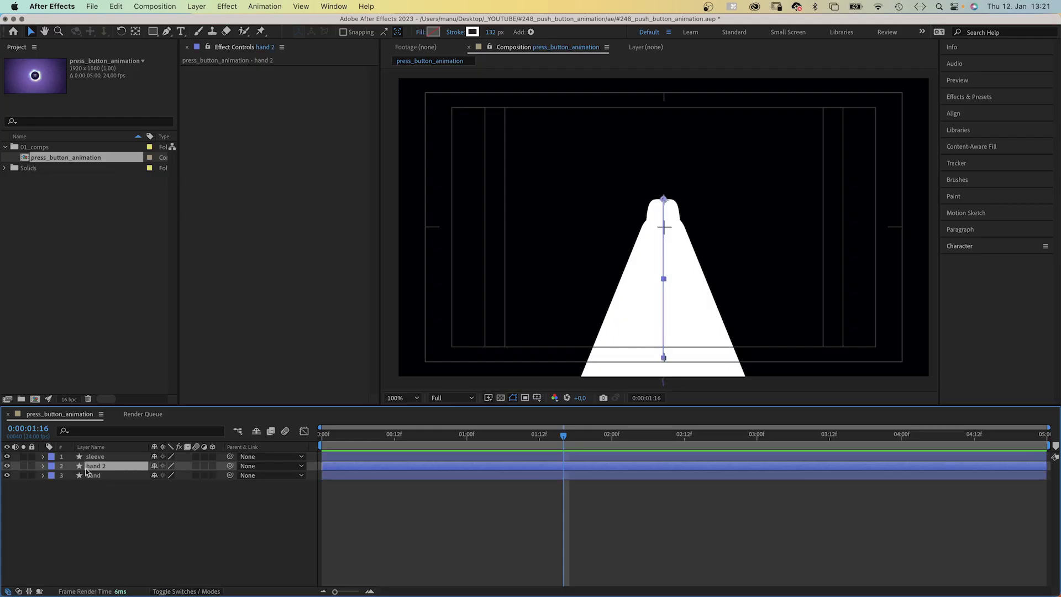
key(Return)
key(Return)
click(493, 32)
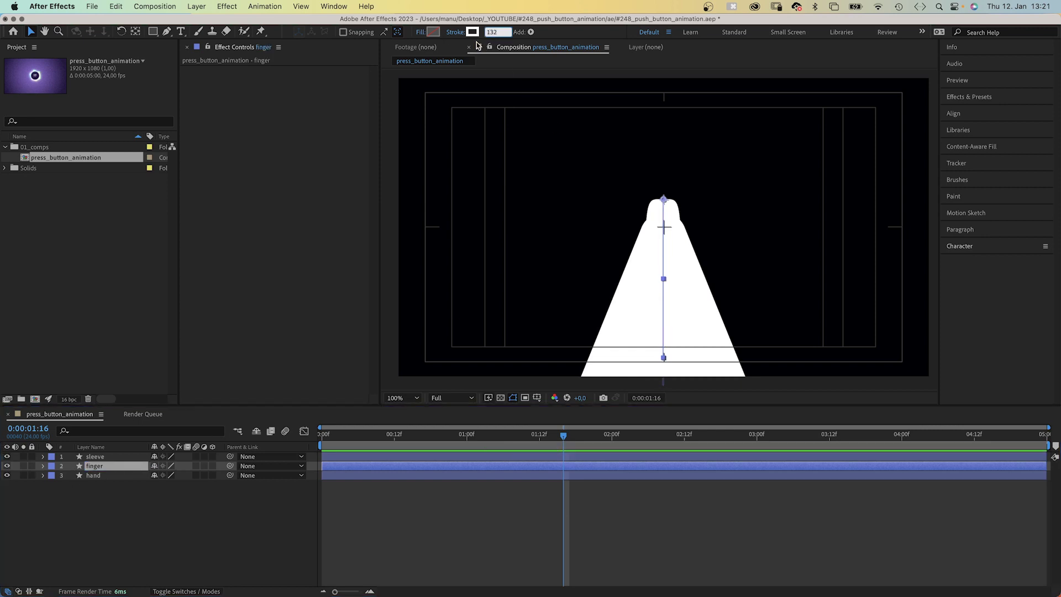
text(60)
key(Return)
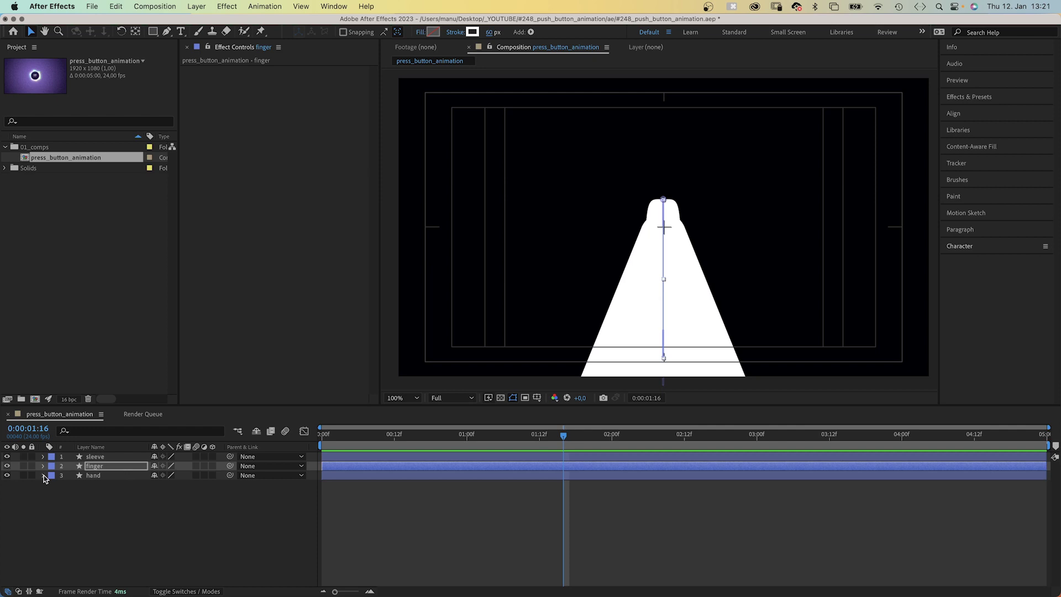
Give the finger stroke a Round Cap
click(43, 466)
click(53, 476)
click(63, 485)
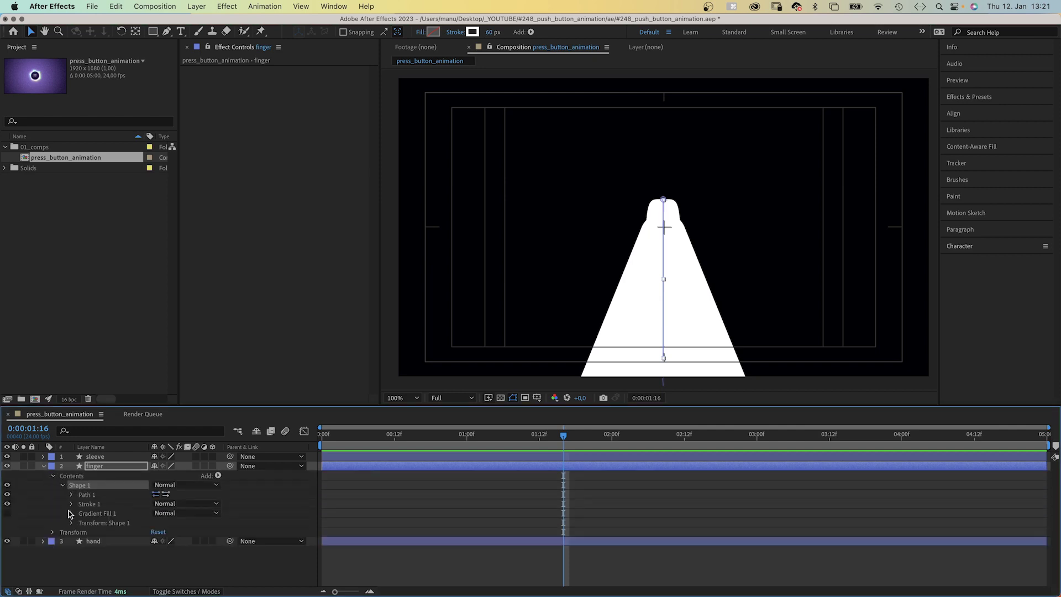
click(71, 504)
click(171, 534)
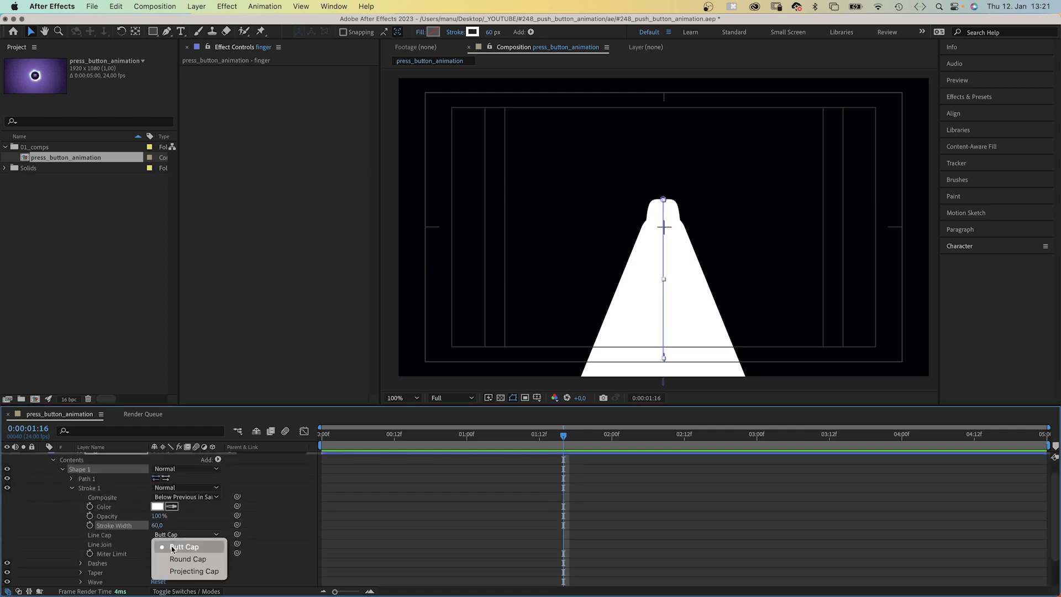
click(188, 558)
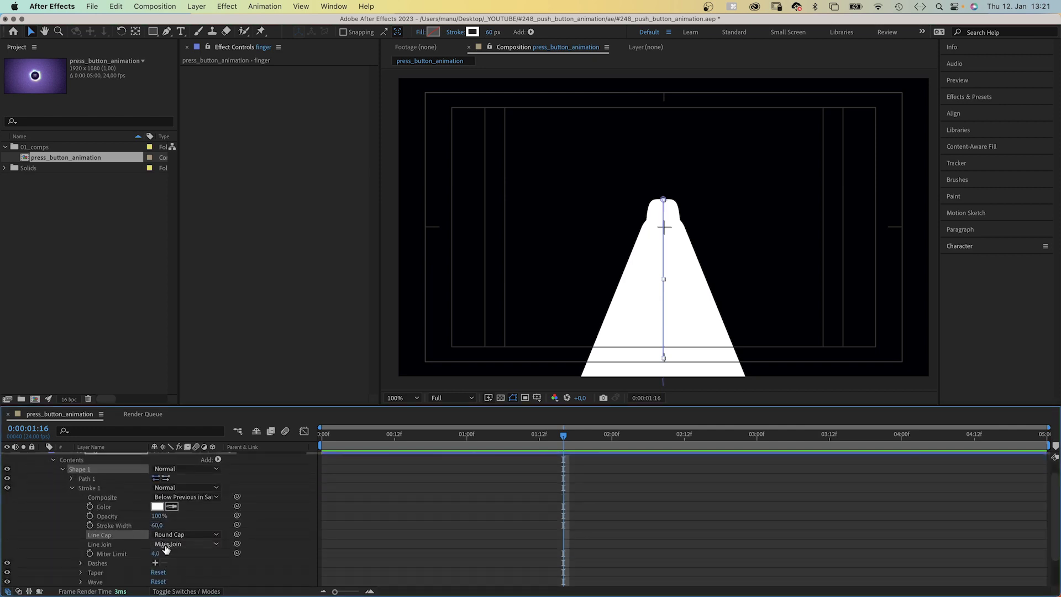
Set the finger taper to Start Length 100% and Start Ease 12
click(81, 571)
drag(156, 539, 166, 539)
click(161, 572)
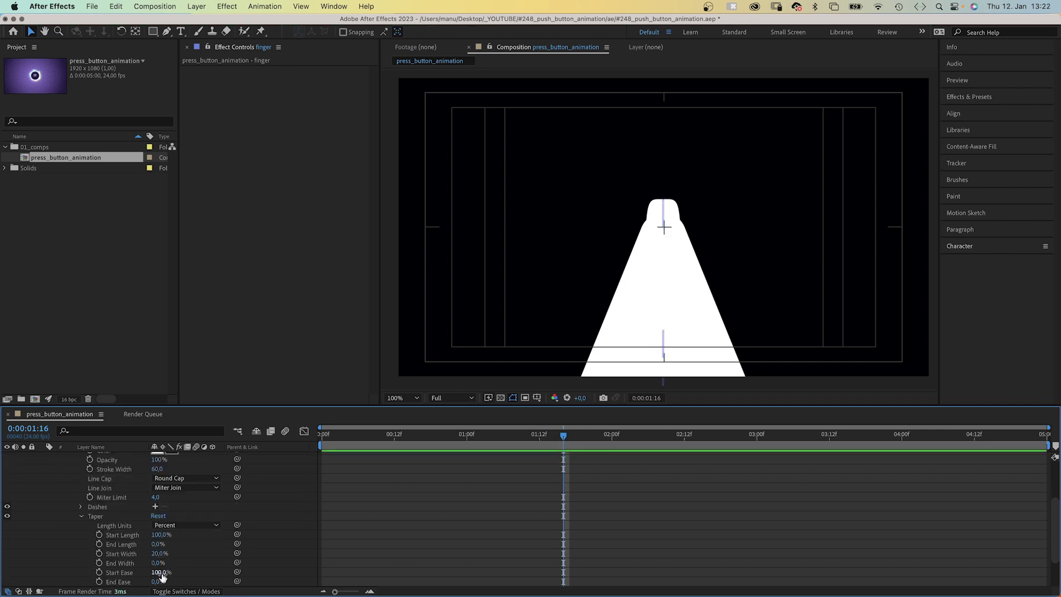
text(12)
key(Return)
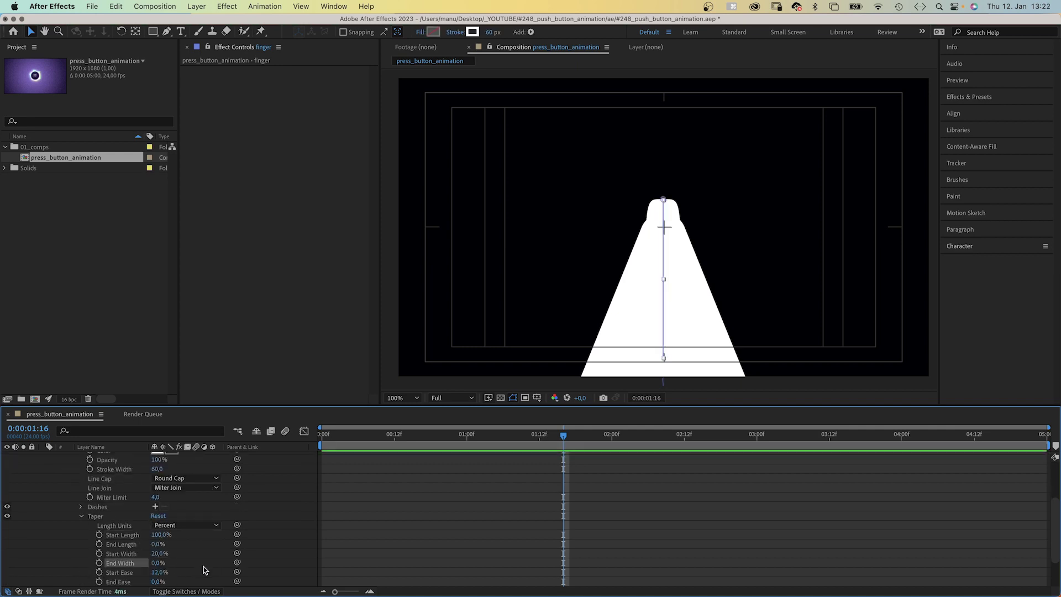
click(81, 516)
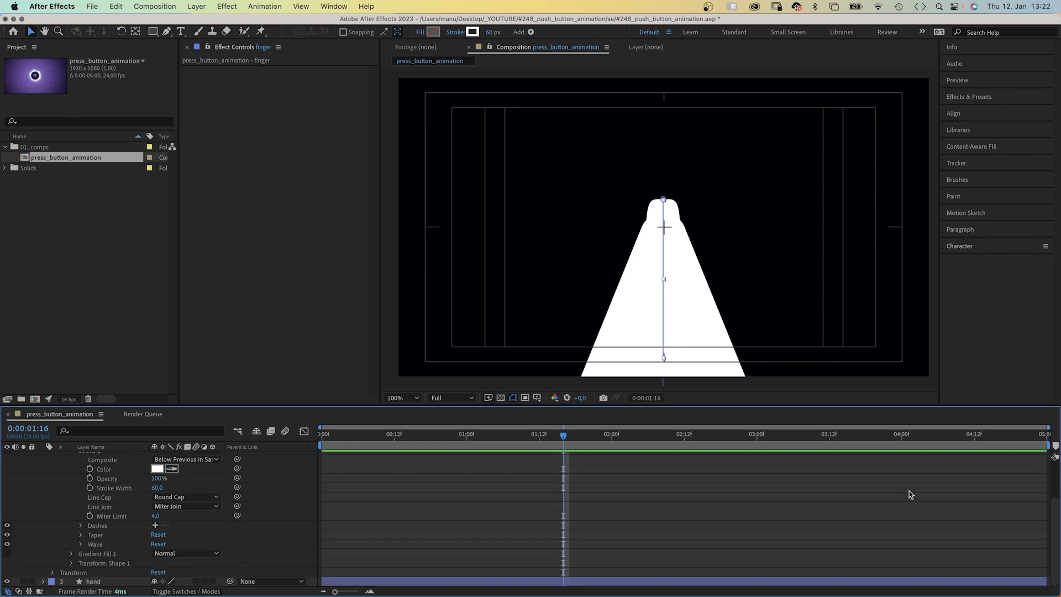
Move the finger path's vertices so it forms a short upright tip above the hand
scroll(584, 508, up, 3)
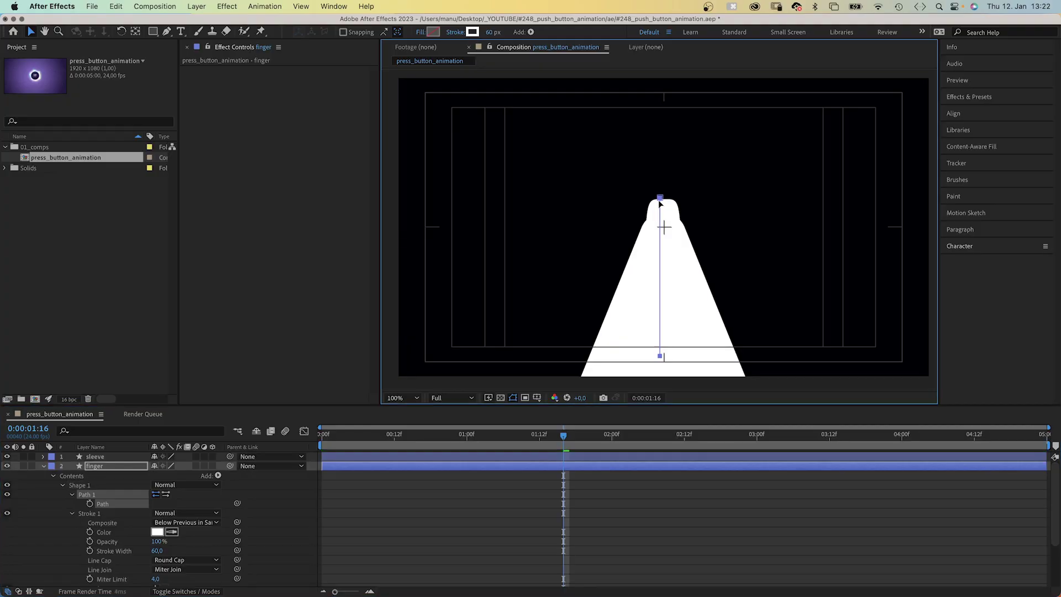
drag(660, 203, 651, 192)
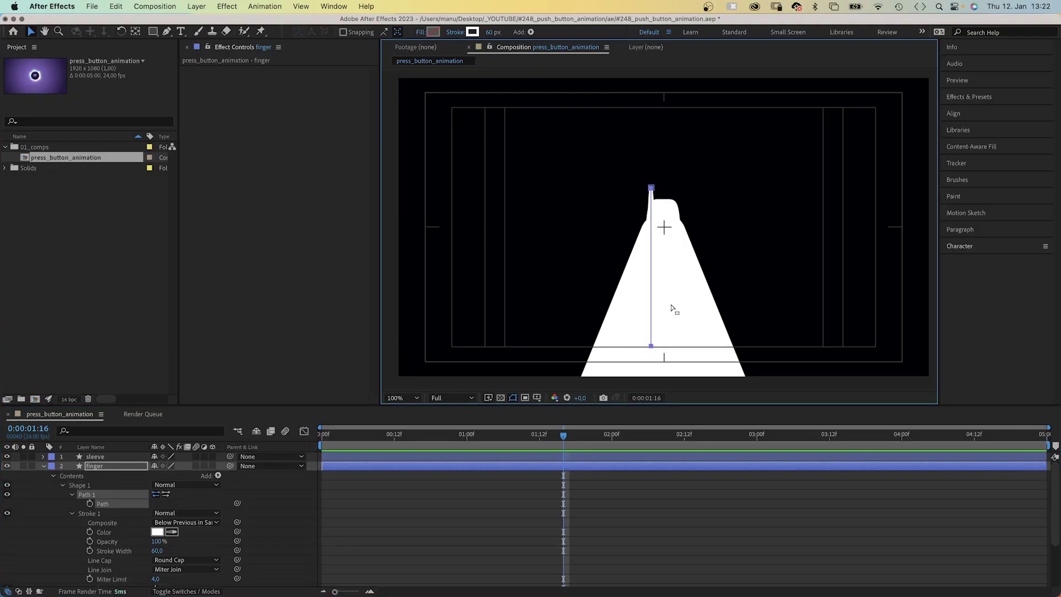
drag(650, 347, 651, 245)
drag(650, 191, 651, 183)
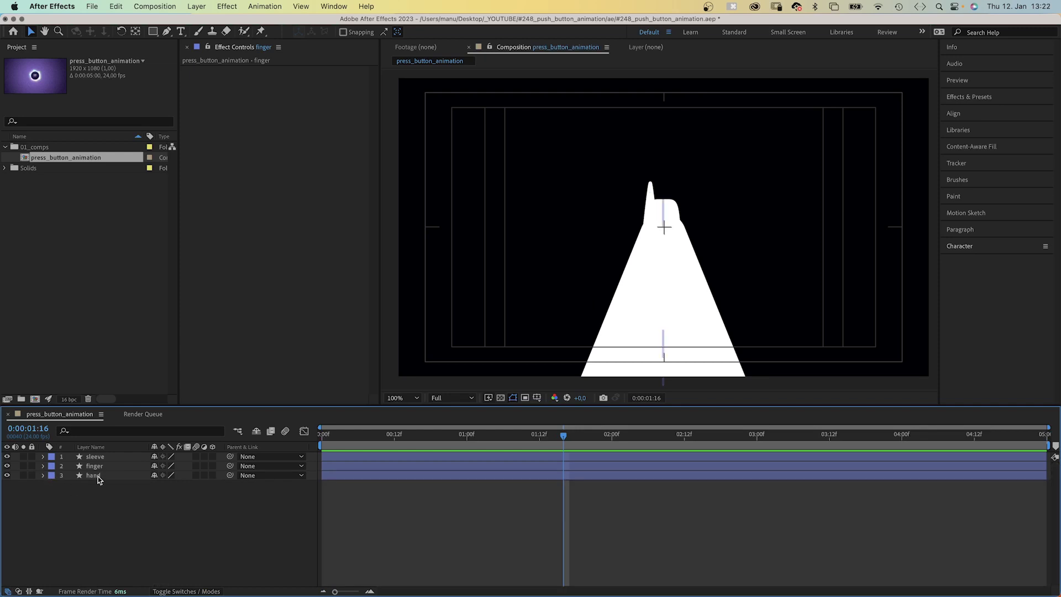
Duplicate sleeve as a layer named 'sleeve mask'
click(97, 457)
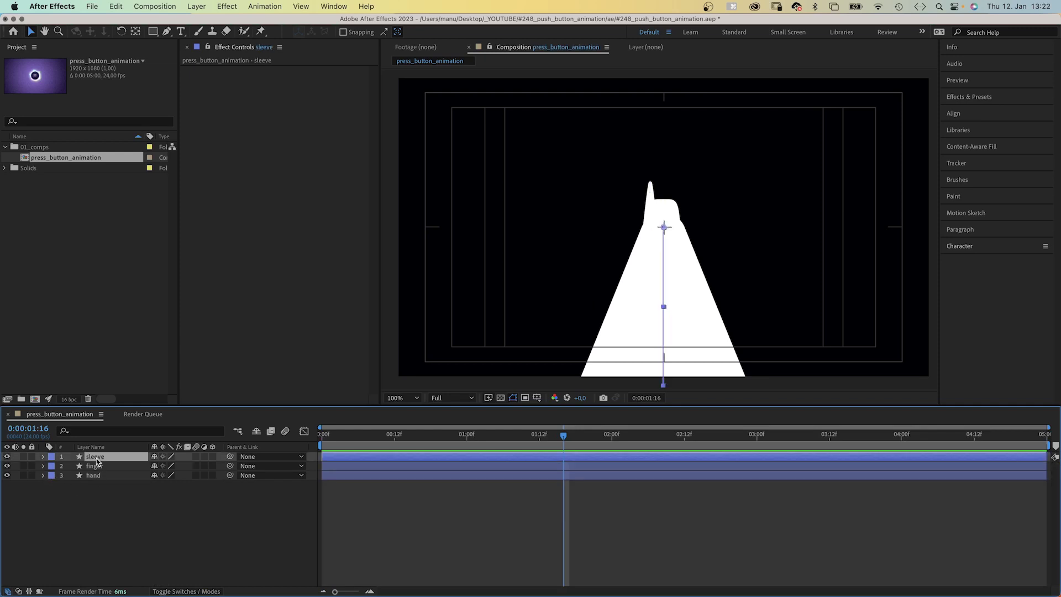
key(ctrl+d)
key(Return)
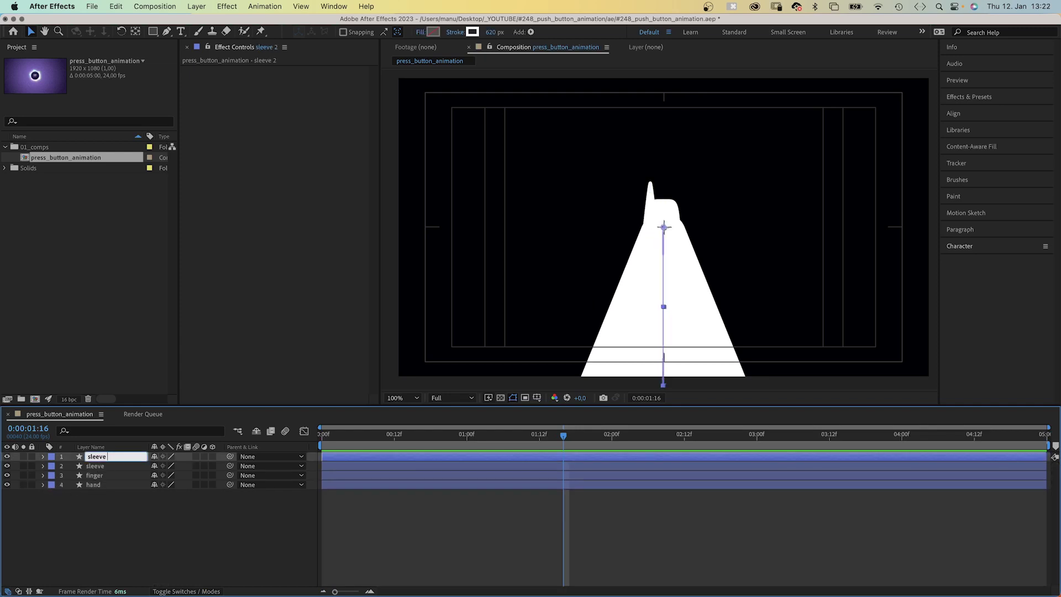
text(sleeve mask)
key(Return)
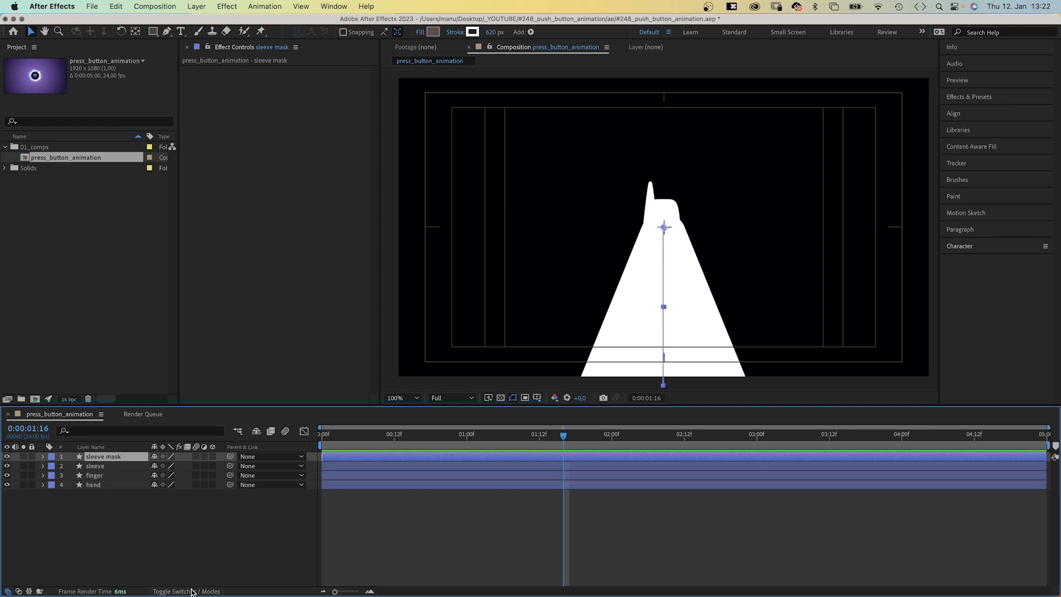
Use sleeve mask as an inverted track matte for the sleeve, finger and hand layers
click(194, 590)
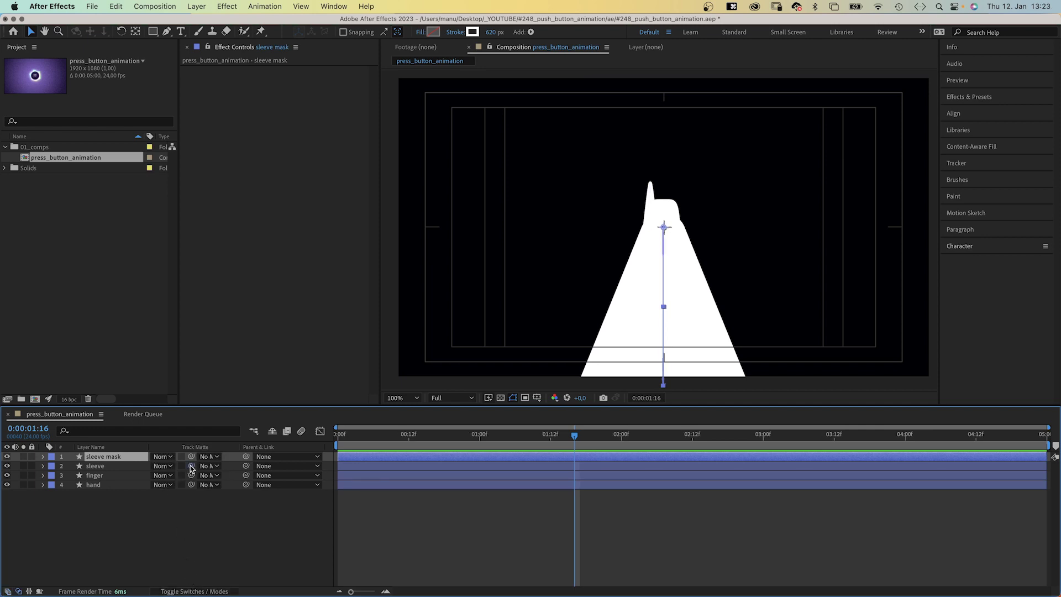
drag(191, 465, 125, 461)
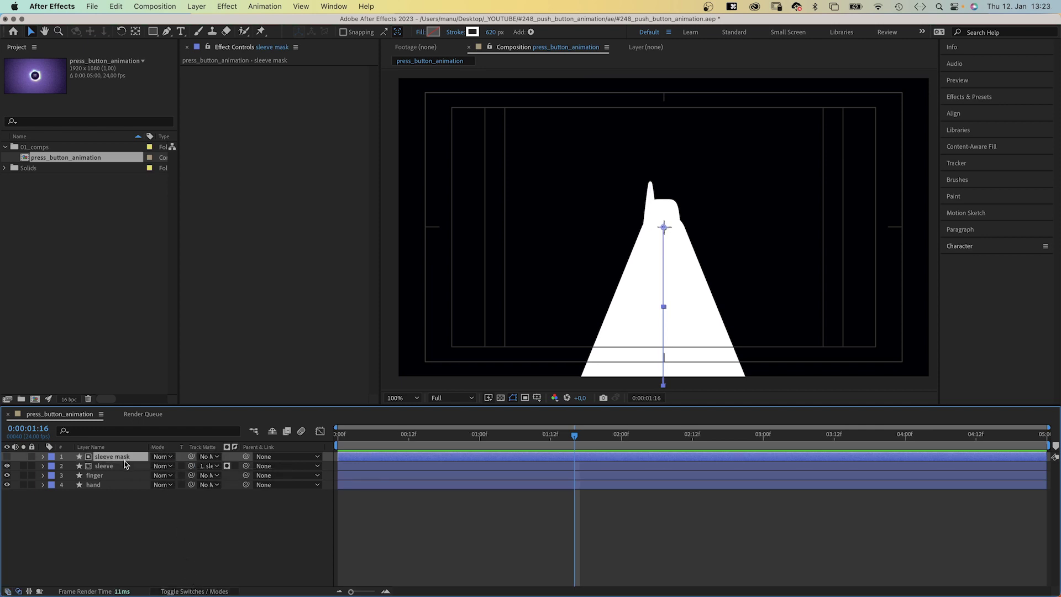
click(235, 466)
drag(191, 466, 129, 463)
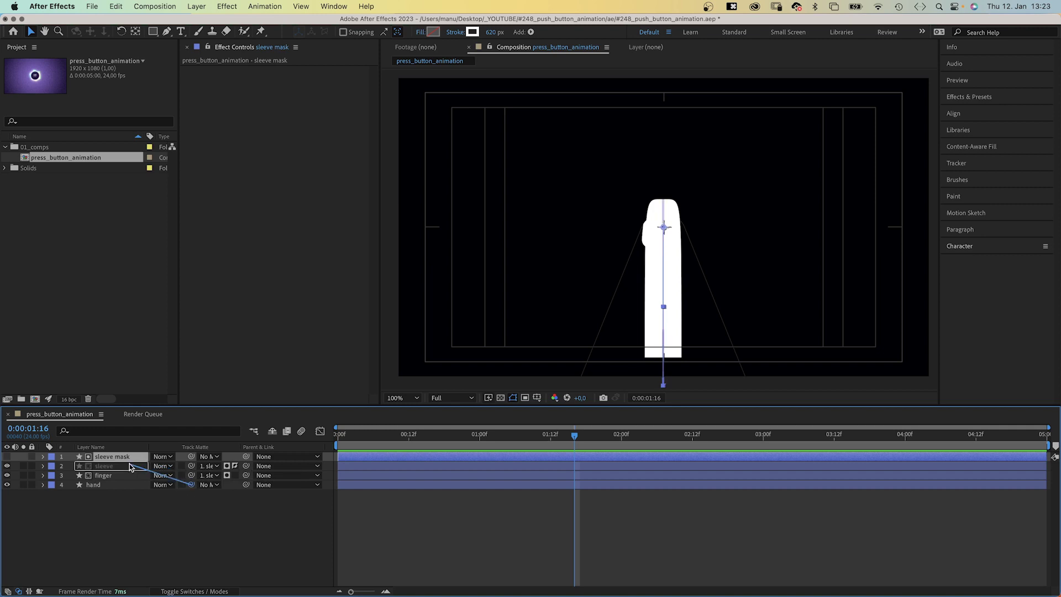
drag(192, 485, 130, 463)
click(235, 475)
click(234, 484)
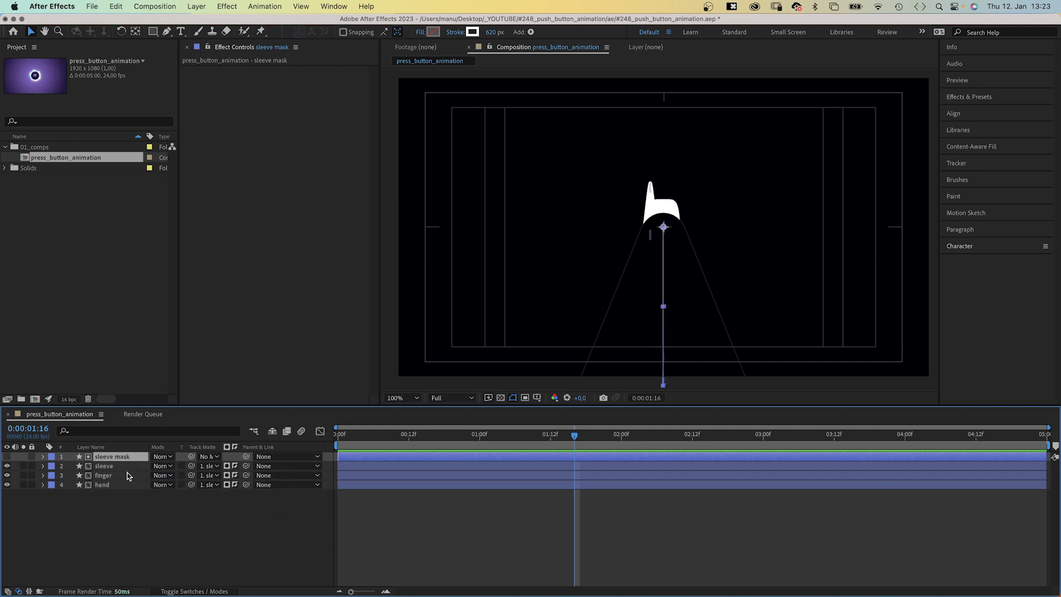
key(Return)
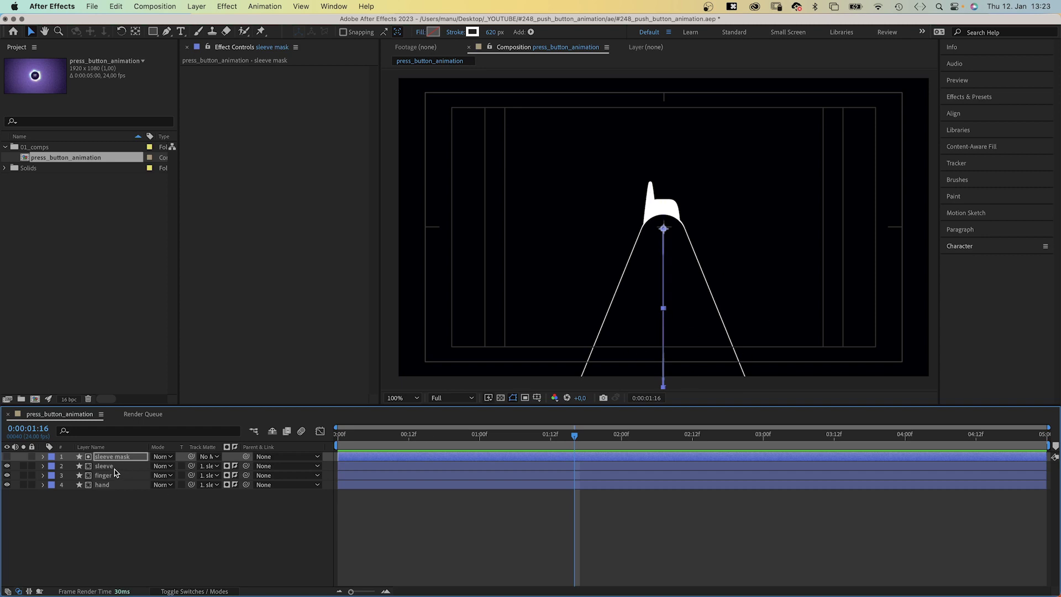
Duplicate sleeve as sleeve 2, remove its matte and give it a linear gradient stroke
click(115, 469)
key(super+d)
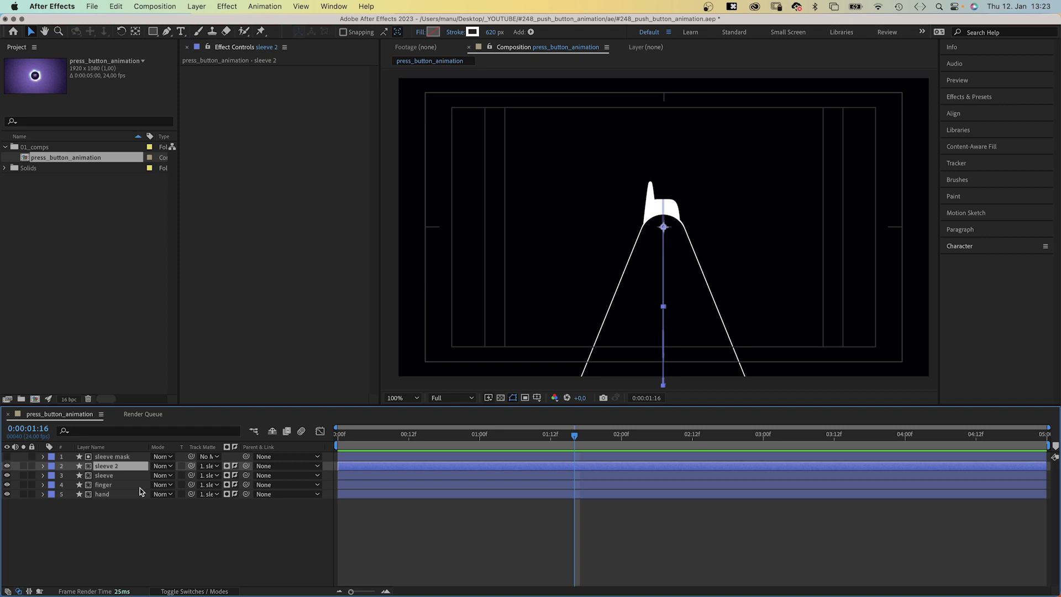
click(234, 467)
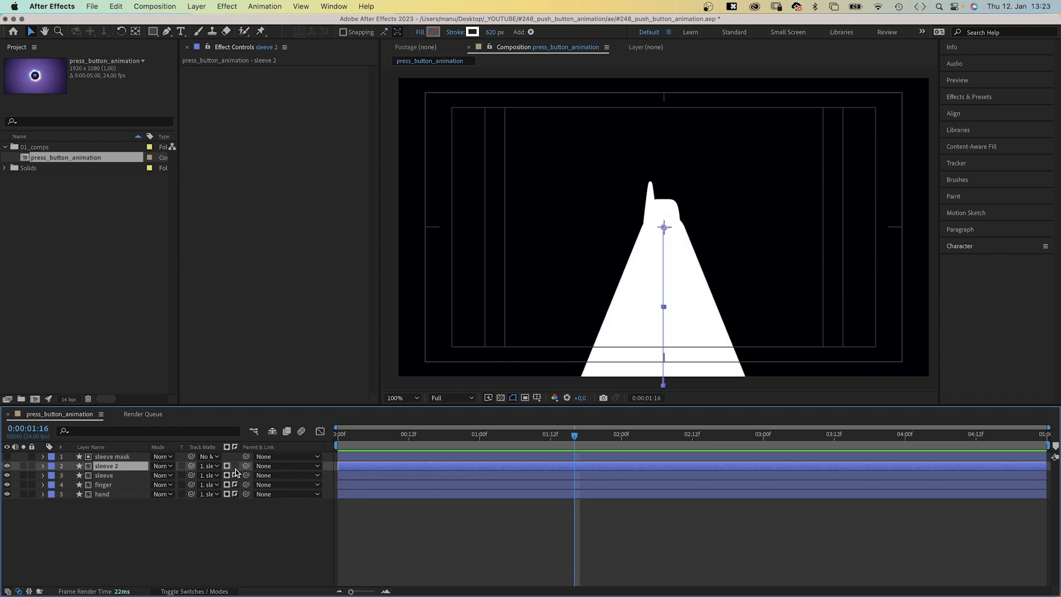
click(454, 32)
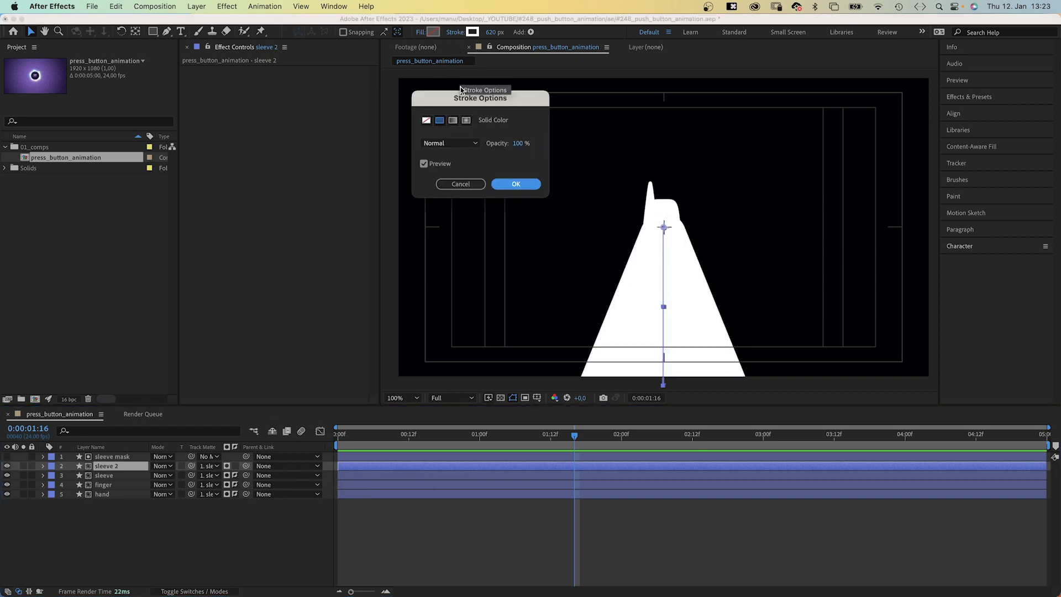
click(453, 120)
click(511, 185)
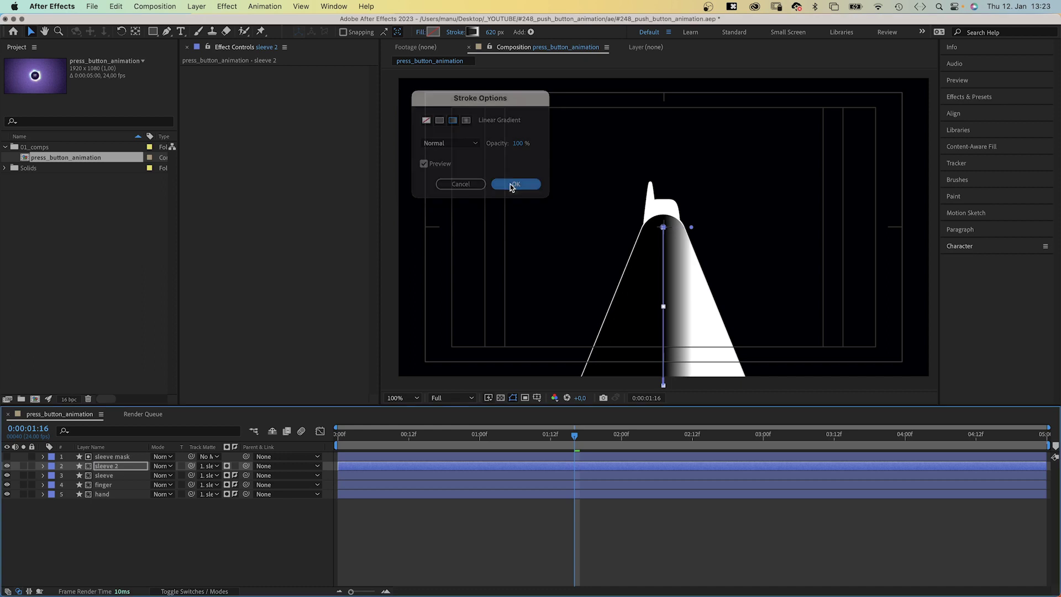
Position the black-to-white gradient to shade sleeve 2 and set its blend mode to Screen
click(471, 34)
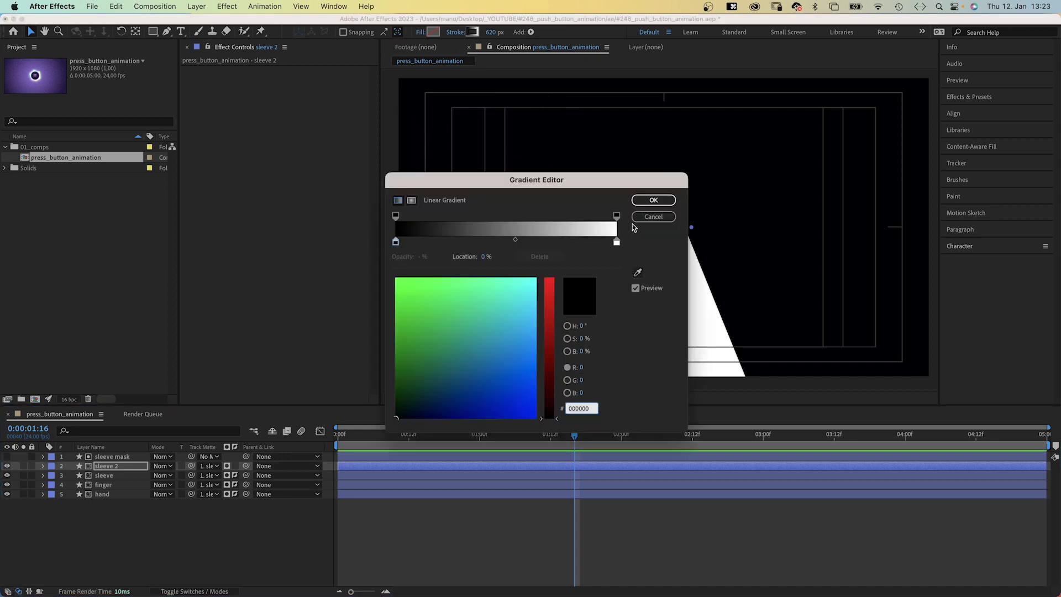
click(655, 201)
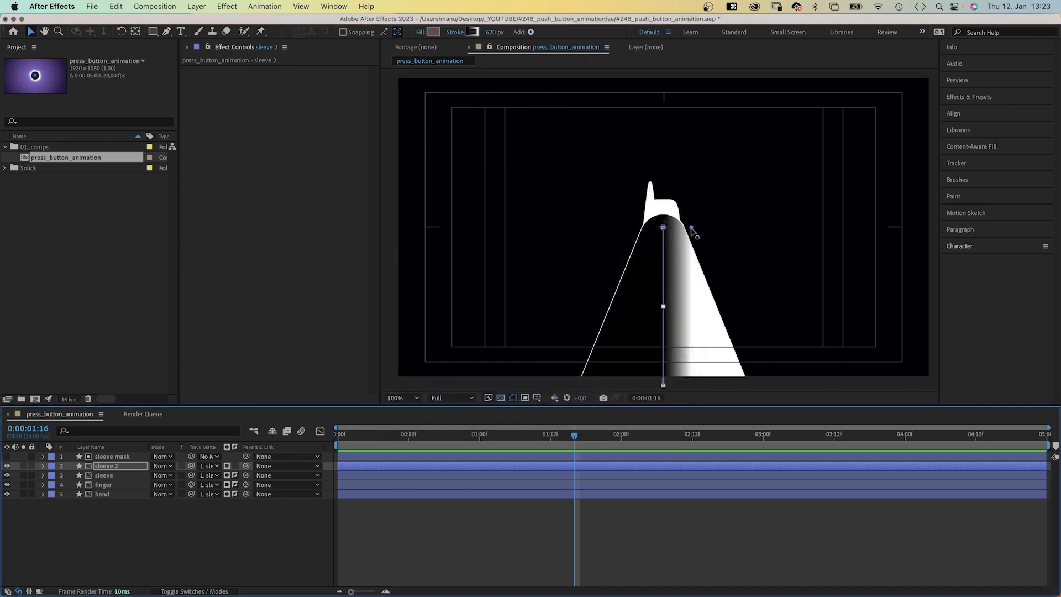
mouse_move(691, 228)
mouse_down()
mouse_move(646, 239)
mouse_move(716, 232)
mouse_move(649, 245)
mouse_move(614, 272)
mouse_move(652, 243)
mouse_move(647, 232)
mouse_up()
drag(717, 232, 736, 233)
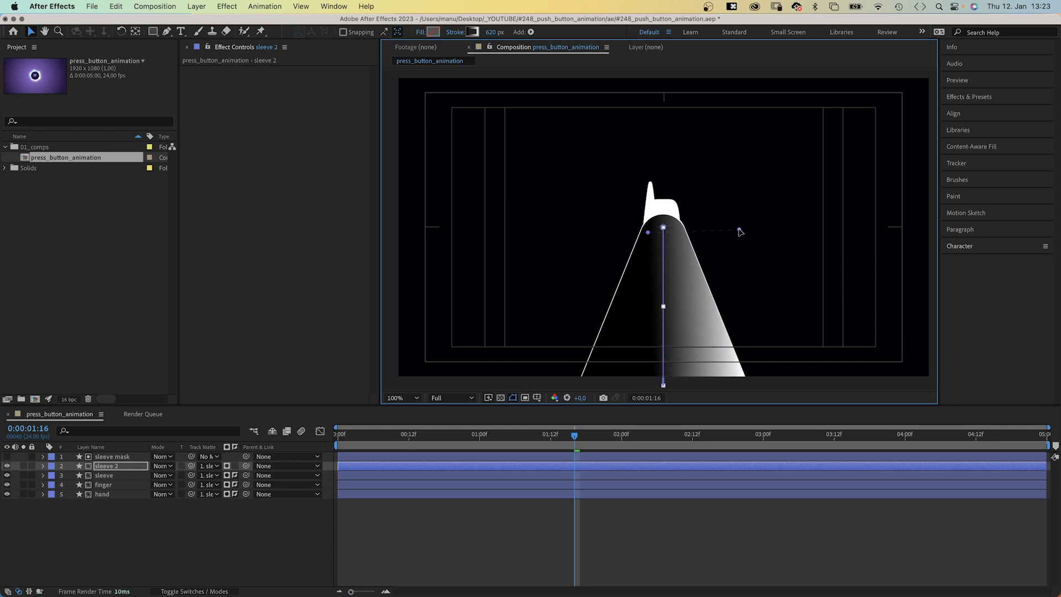
click(163, 466)
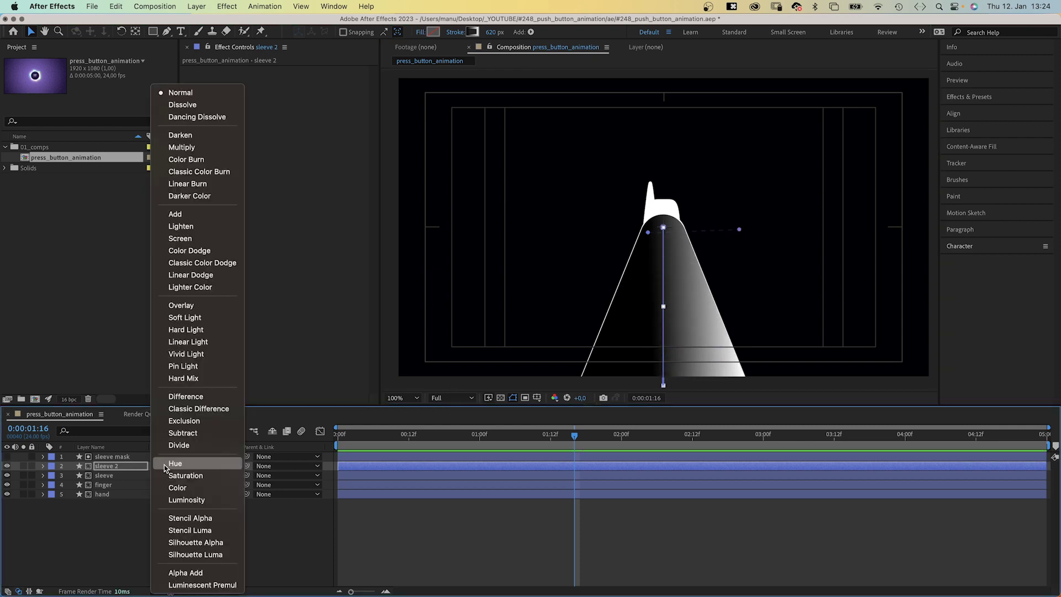
click(218, 241)
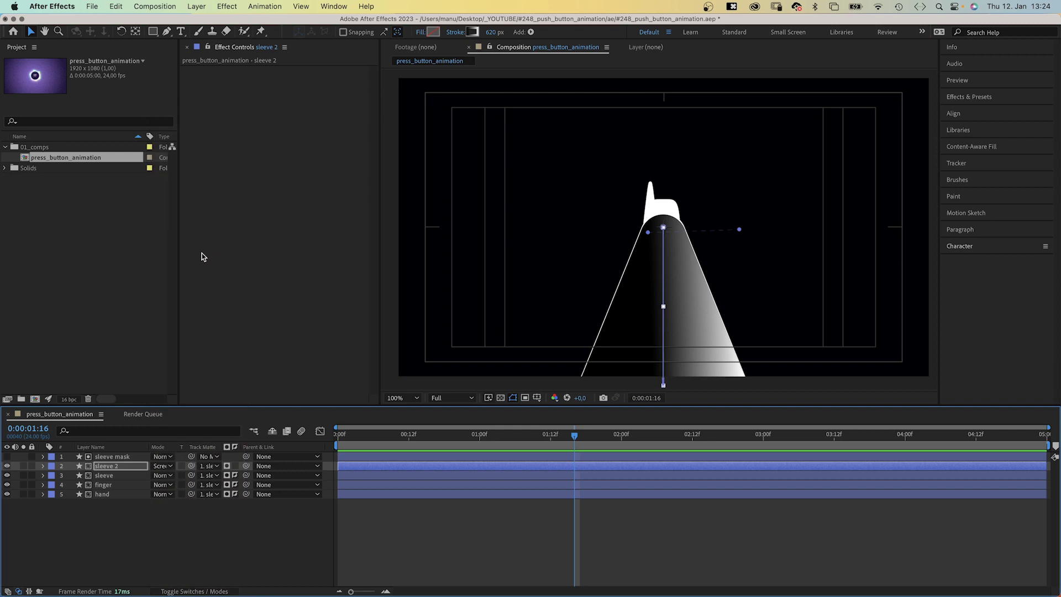
Parent sleeve 2, sleeve, finger and hand to sleeve mask, then test-move the mask
shift+click(108, 495)
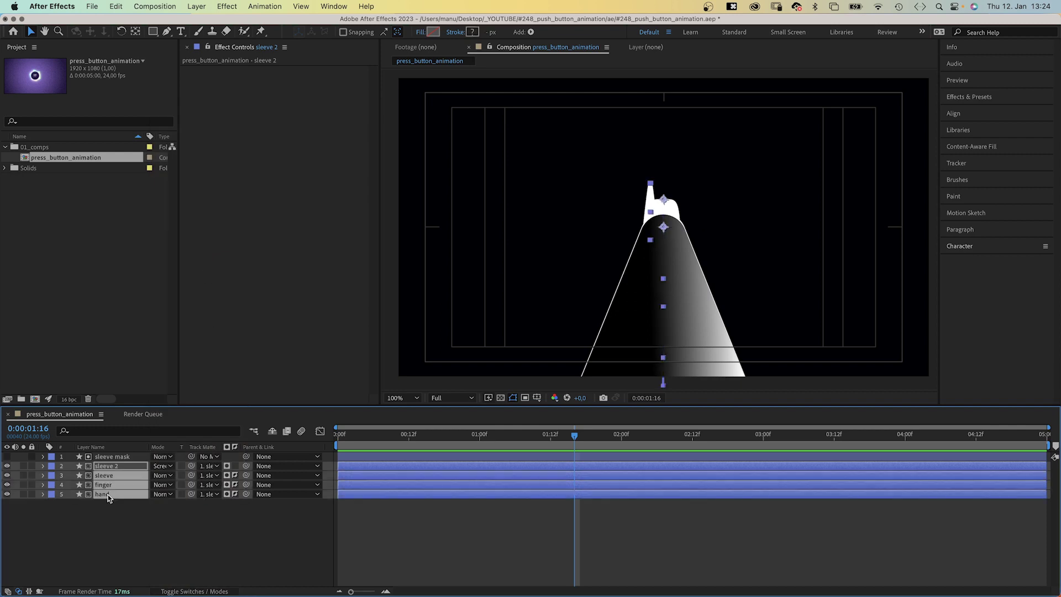
click(192, 592)
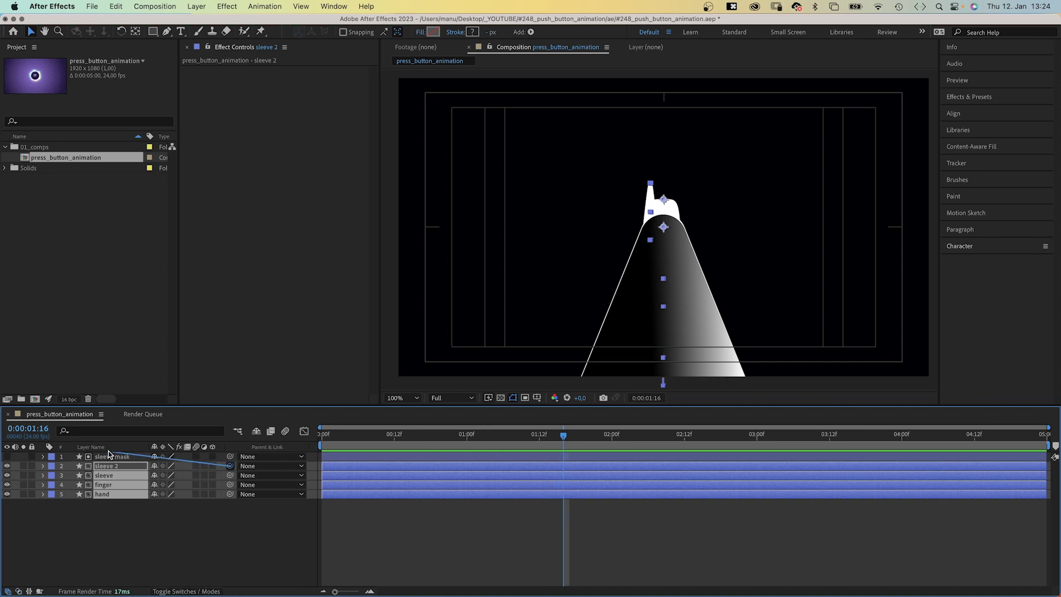
drag(109, 452, 113, 455)
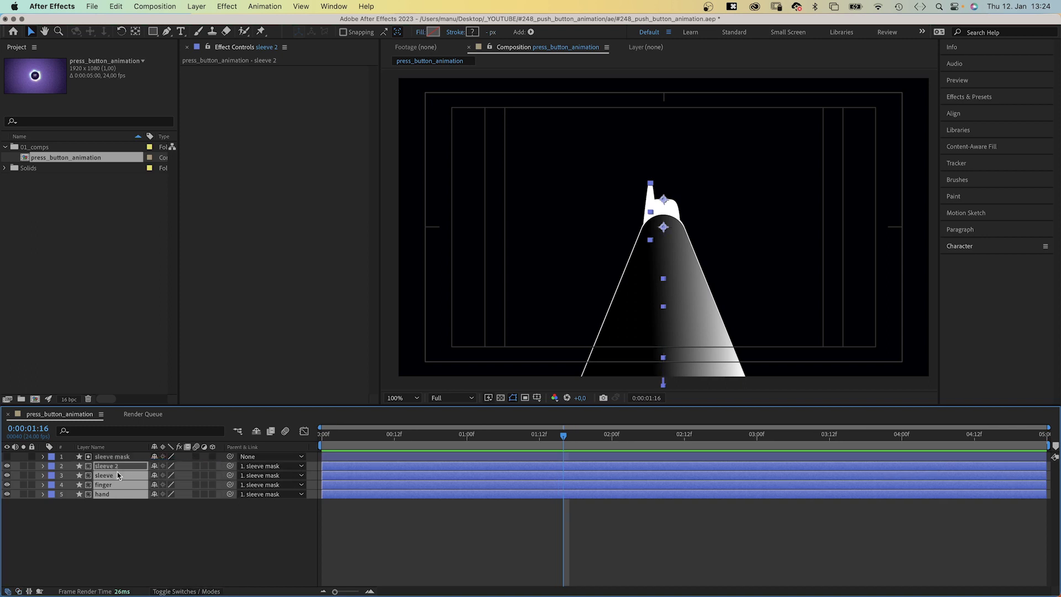
click(112, 516)
click(655, 243)
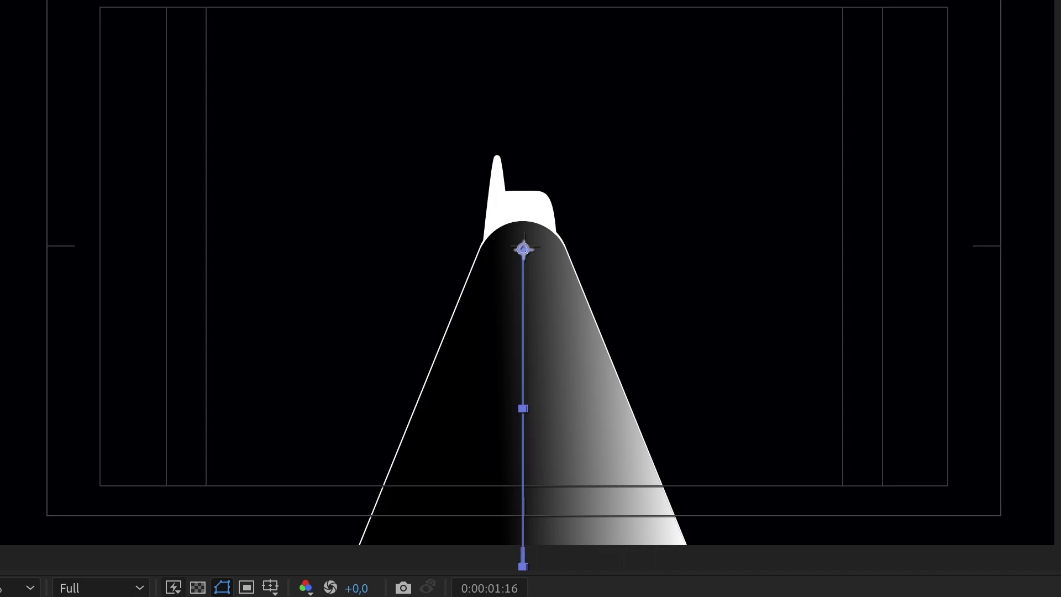
drag(507, 278, 534, 279)
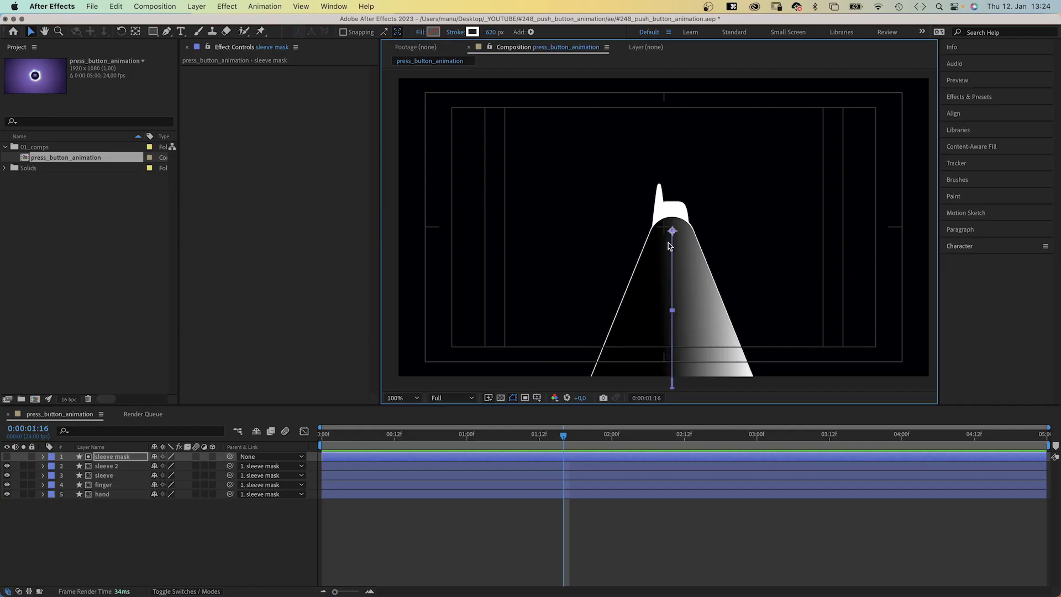
Undo the sleeve mask move and browse the Domestika course promotion
key(super+z)
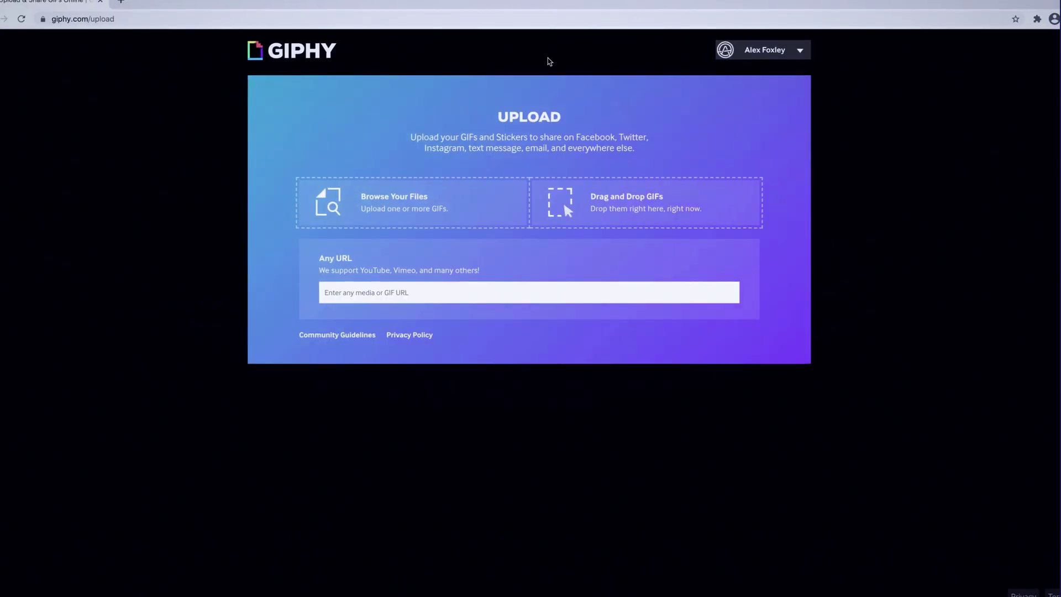
click(410, 206)
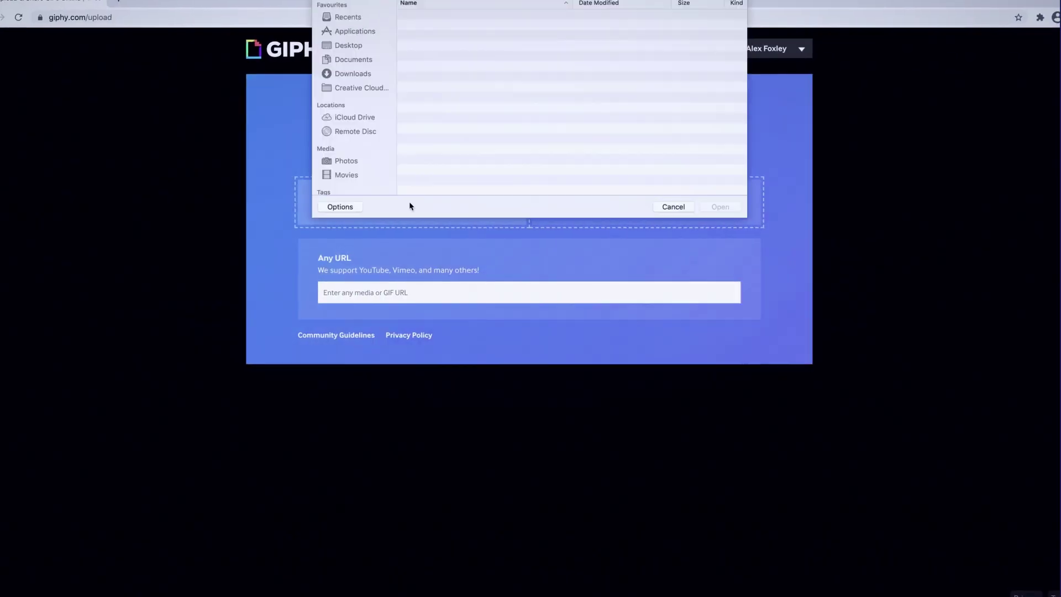
click(436, 23)
click(719, 207)
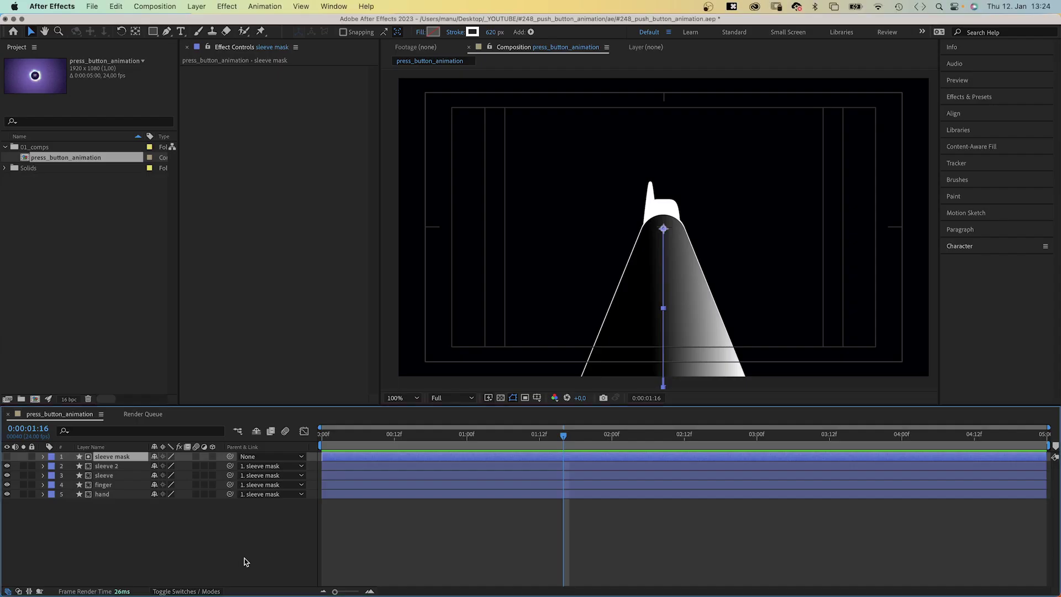
Create a solid named 'background' at the bottom of the layer stack
click(243, 559)
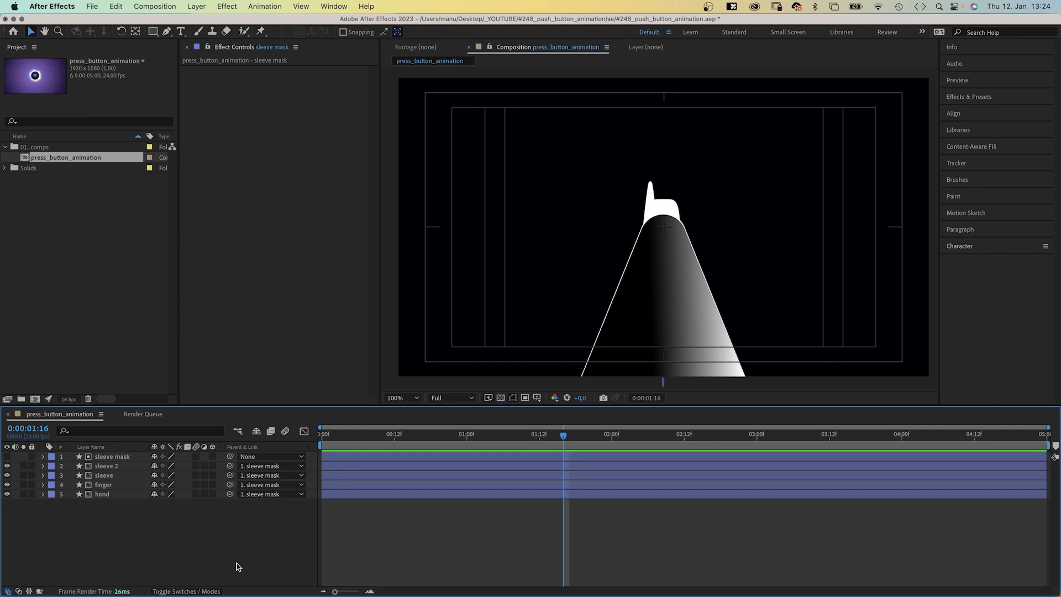
key(super+y)
text(b)
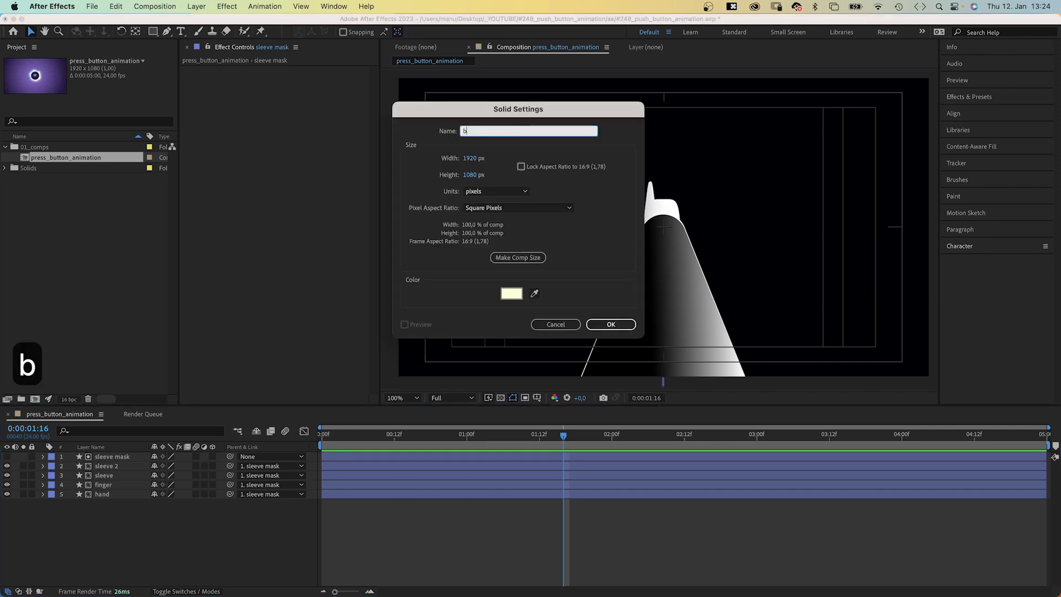
text(ackground)
key(Return)
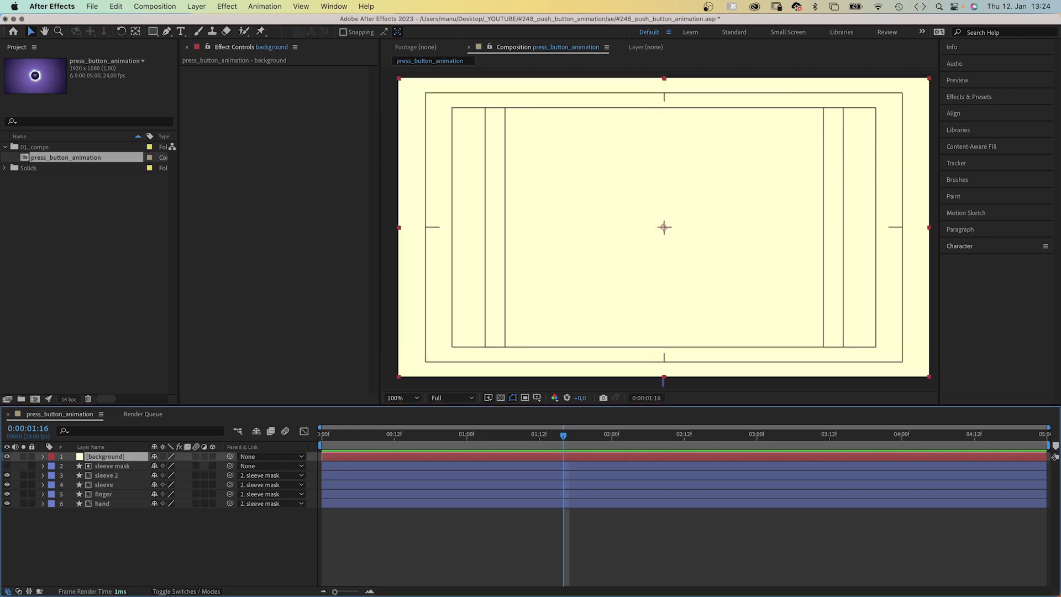
drag(118, 460, 110, 514)
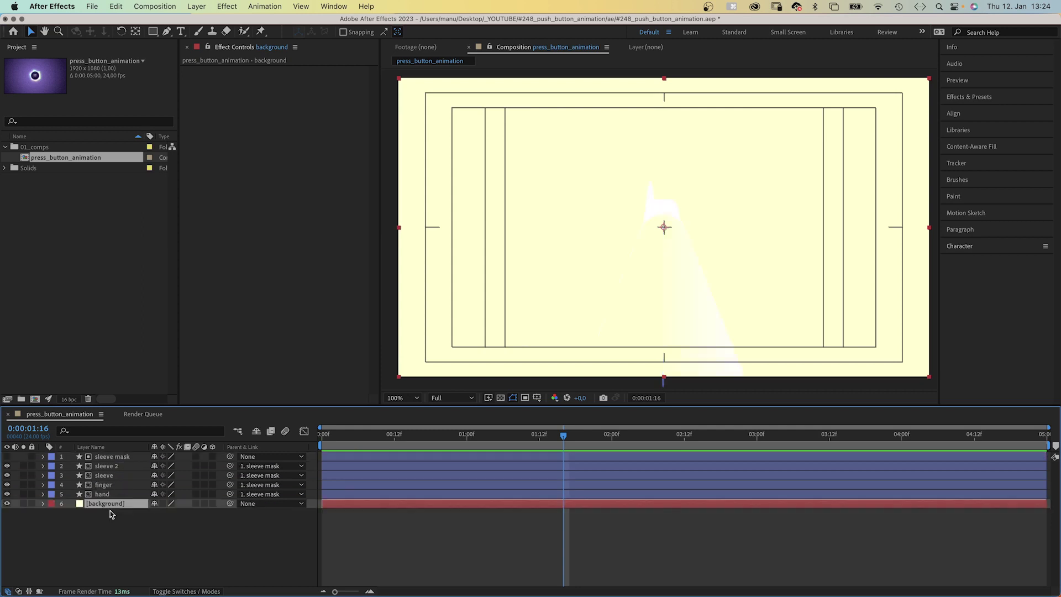
Apply a radial Gradient Ramp to the background layer
click(1003, 97)
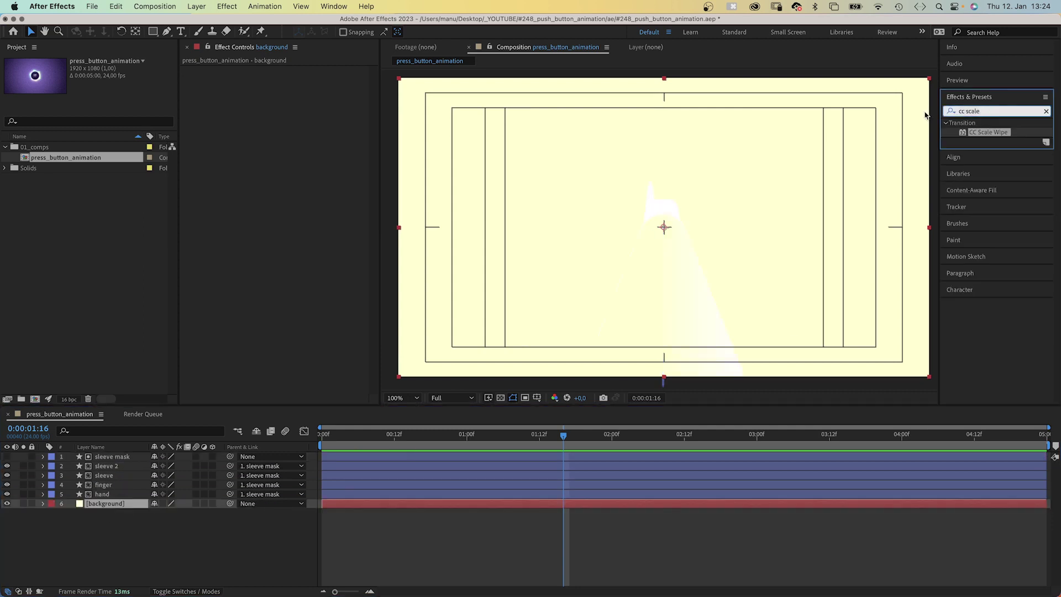
click(989, 111)
text(gradient)
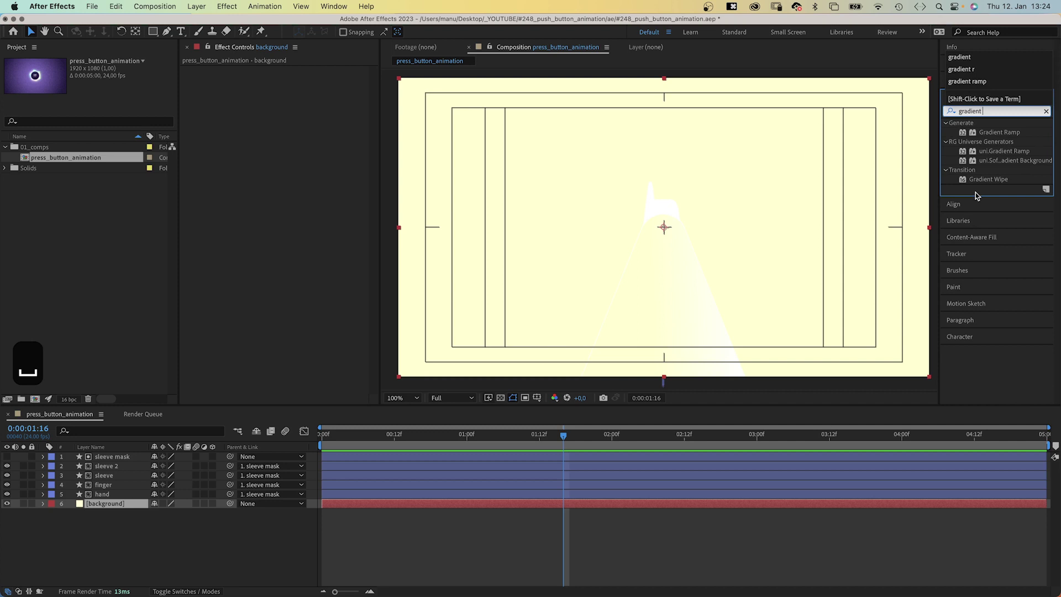
drag(962, 134, 225, 180)
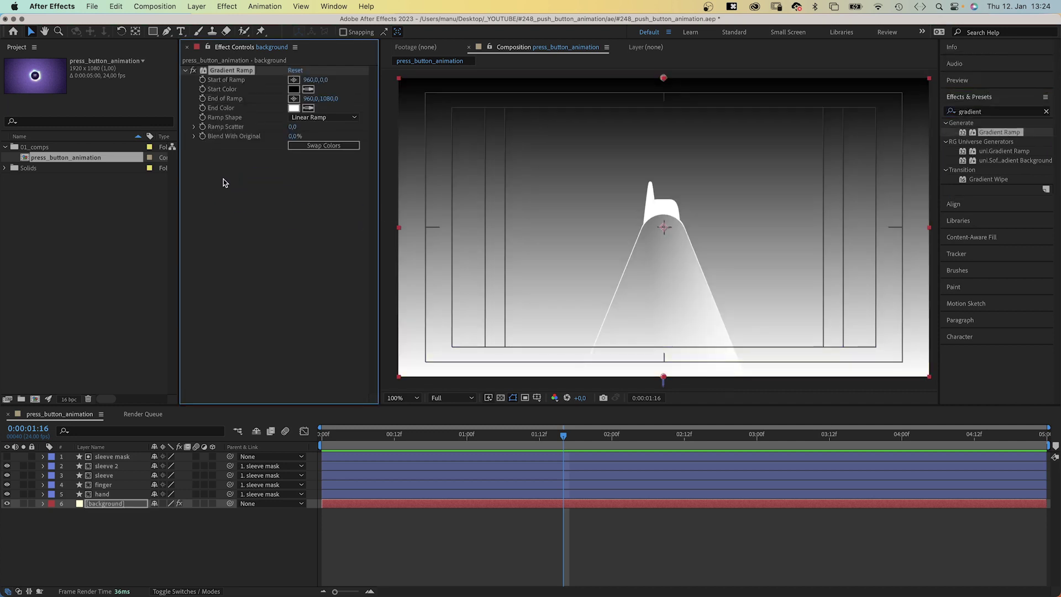
click(315, 117)
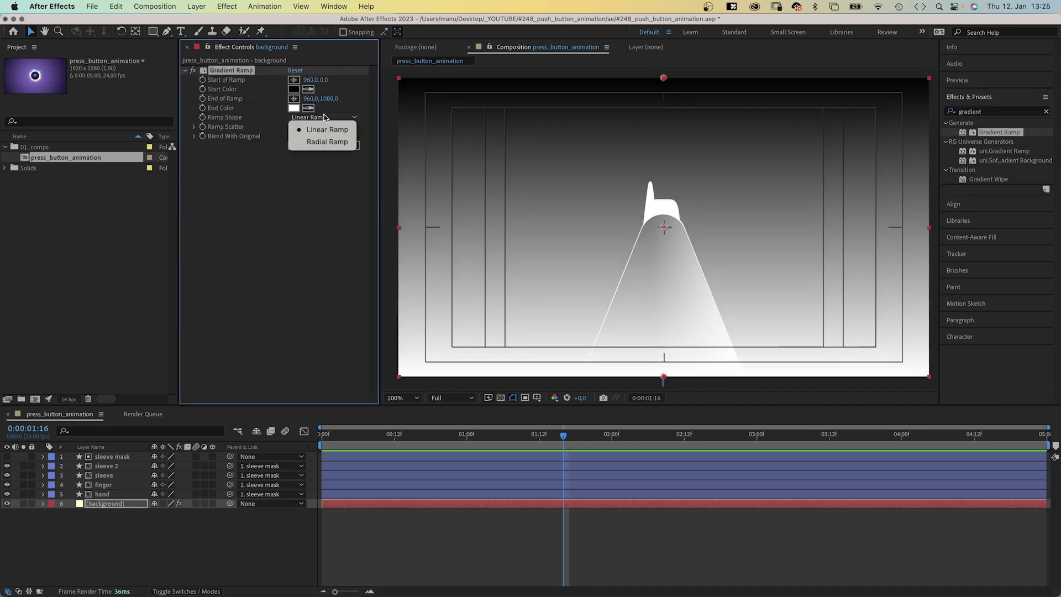
click(311, 141)
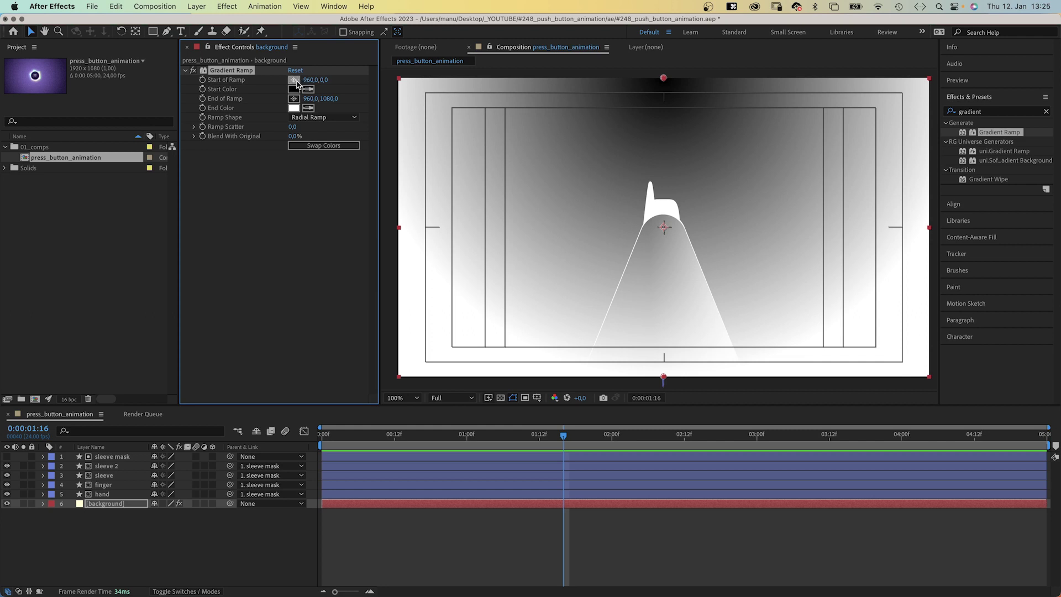
Set the ramp start to 960,540 and place its end toward the upper right
click(323, 81)
text(540)
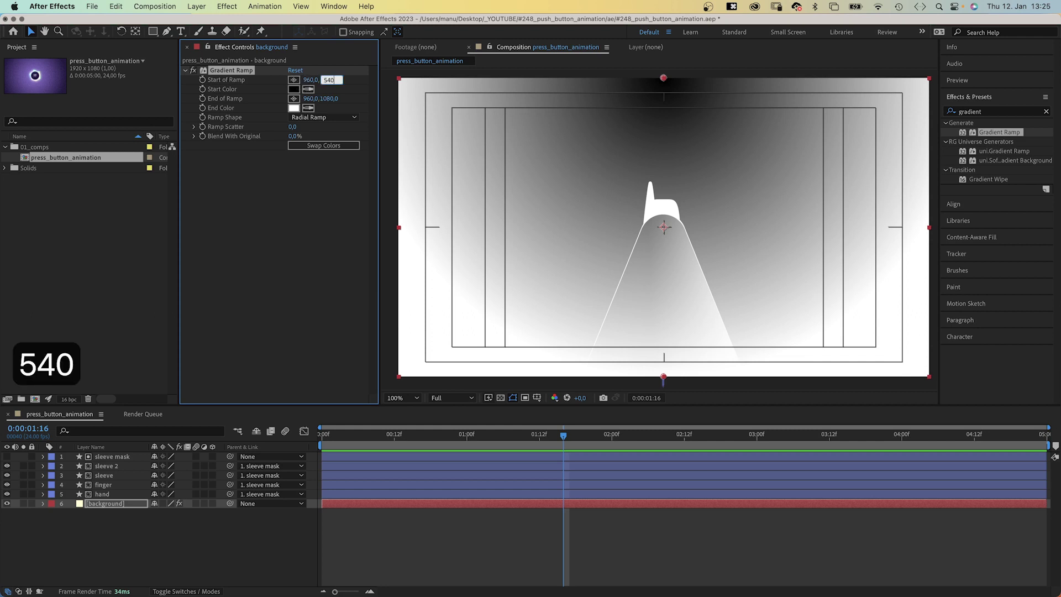
key(Return)
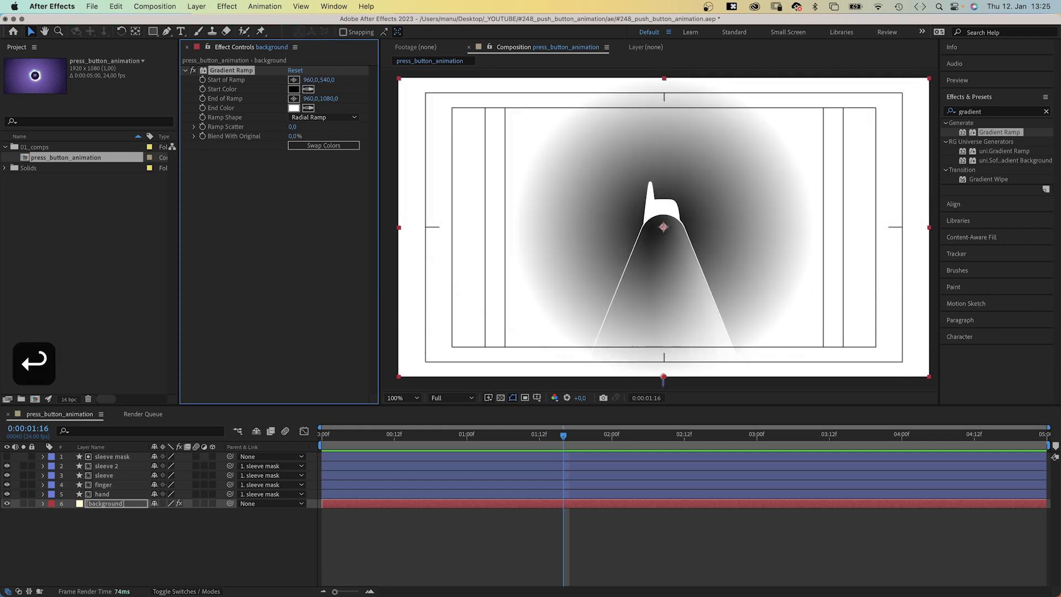
click(292, 98)
click(869, 155)
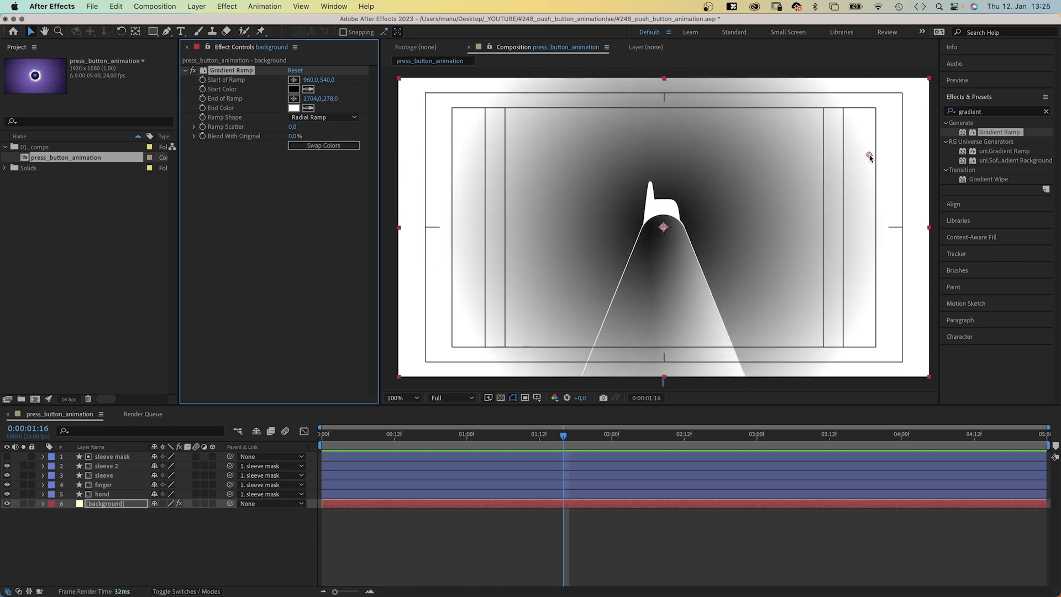
Colour the ramp from lavender A892F5 to dark purple 1E0E2E and raise Ramp Scatter to 102.5
click(294, 90)
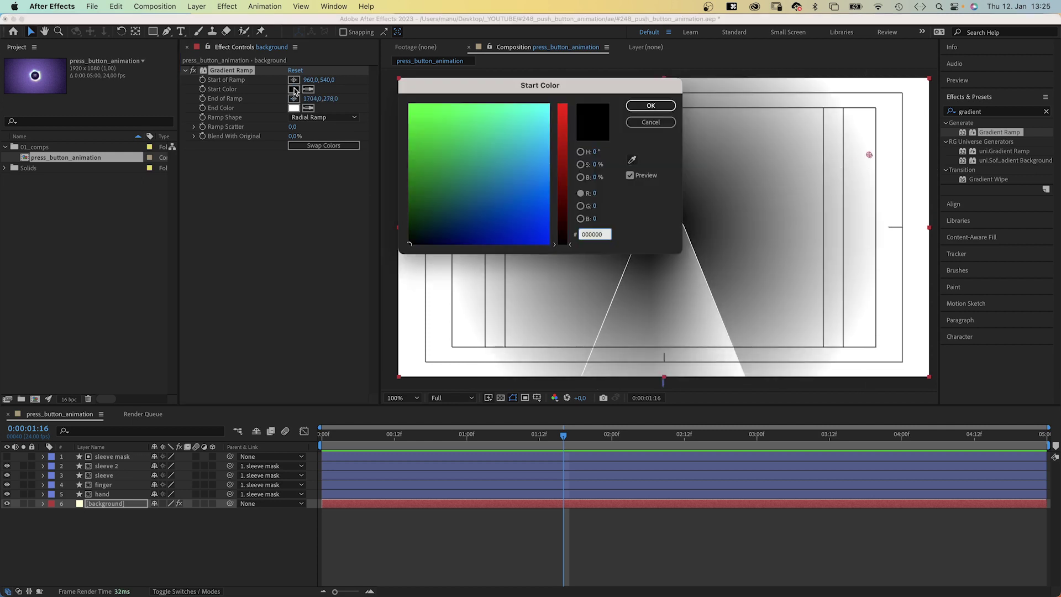
click(543, 163)
click(562, 157)
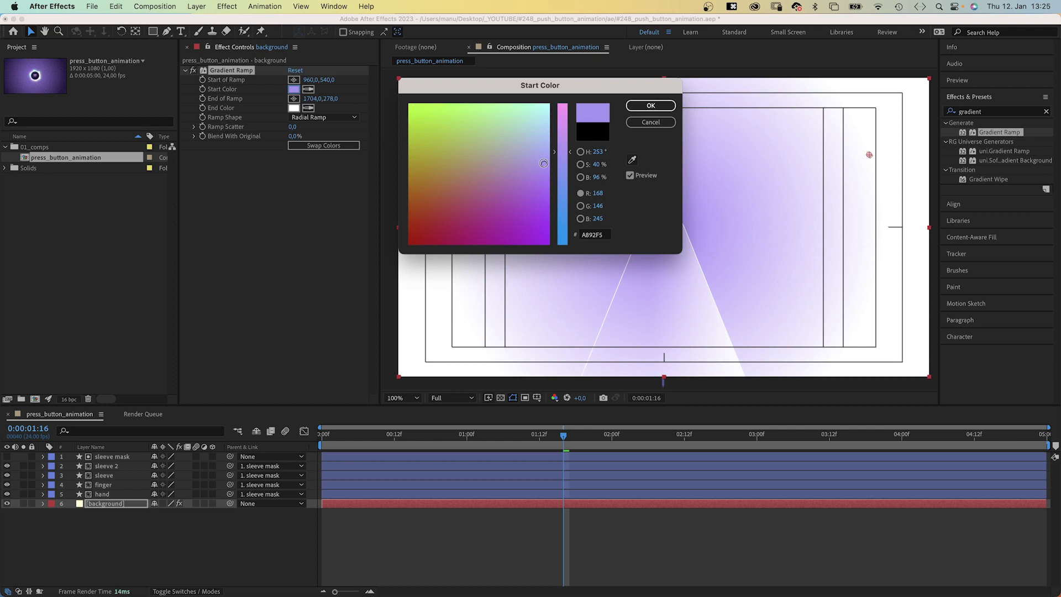
click(530, 175)
click(650, 106)
click(294, 107)
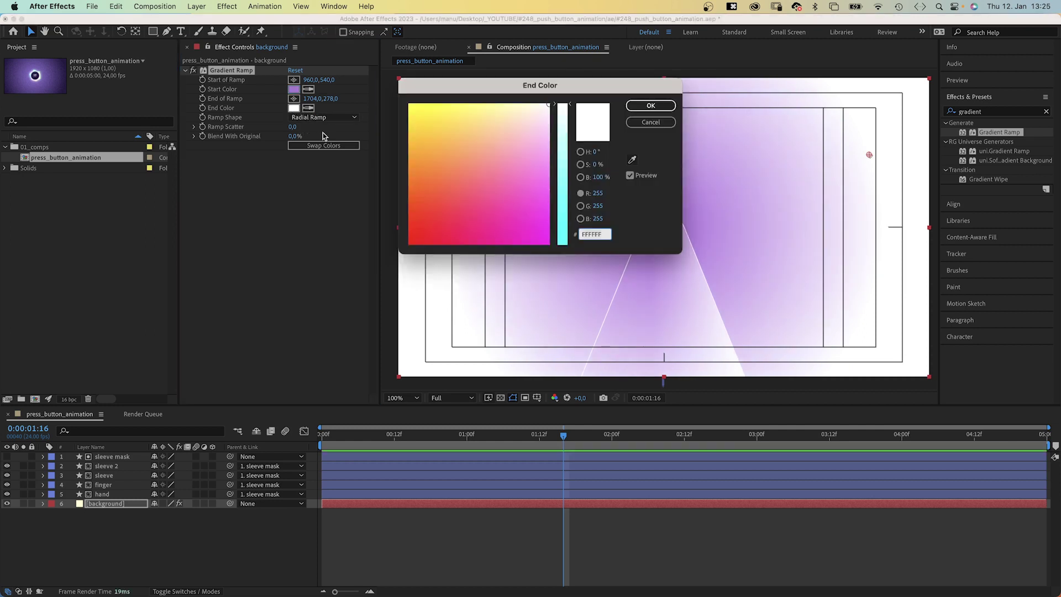
click(562, 219)
click(433, 237)
click(561, 230)
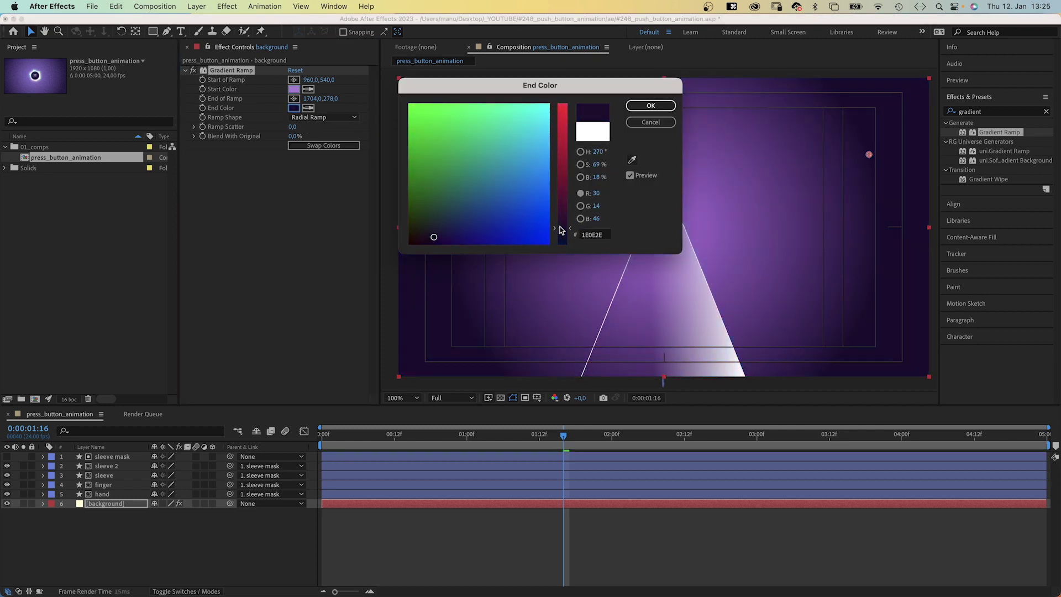
click(650, 105)
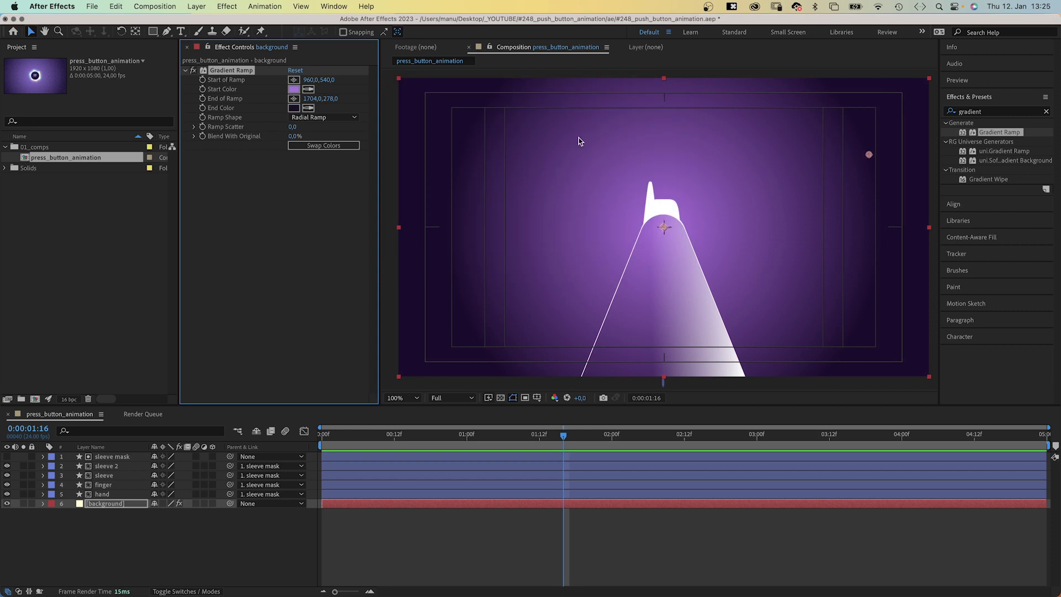
drag(293, 126, 462, 118)
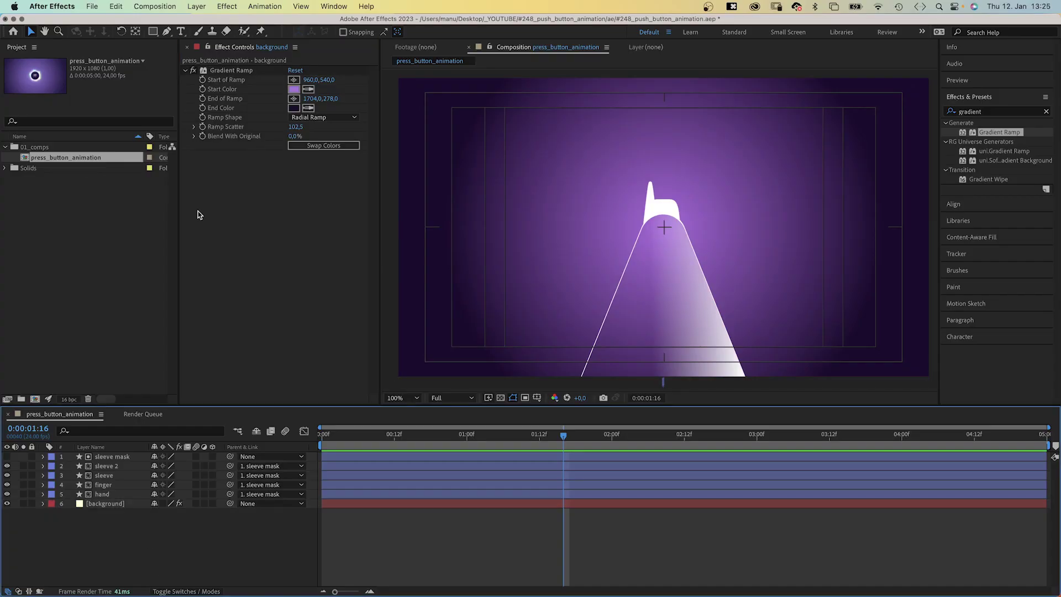
Add a full-frame ellipse shape layer with a solid colour fill and no stroke
drag(150, 33, 182, 63)
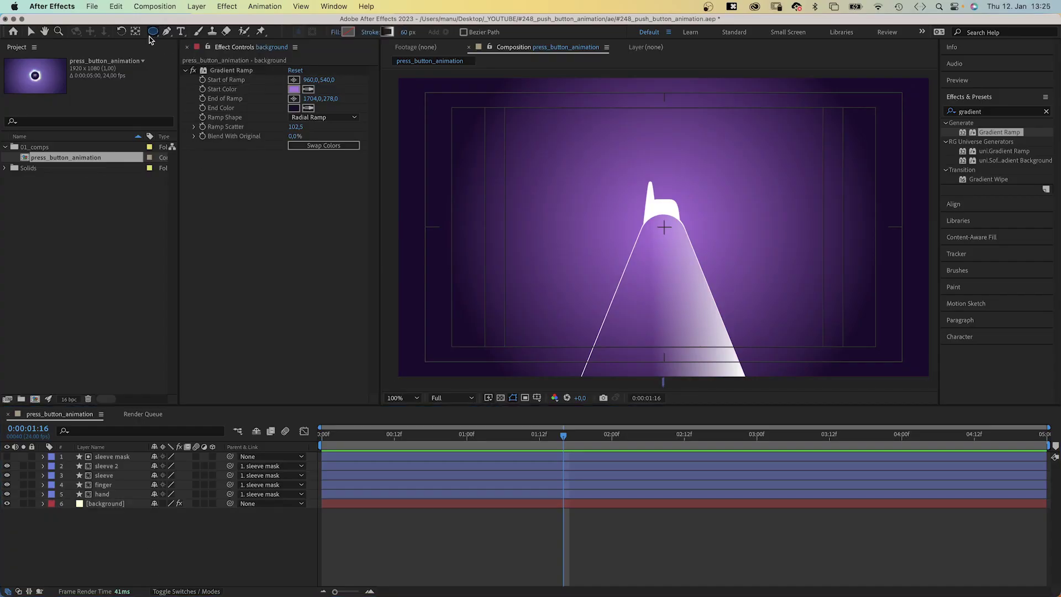
double_click(153, 34)
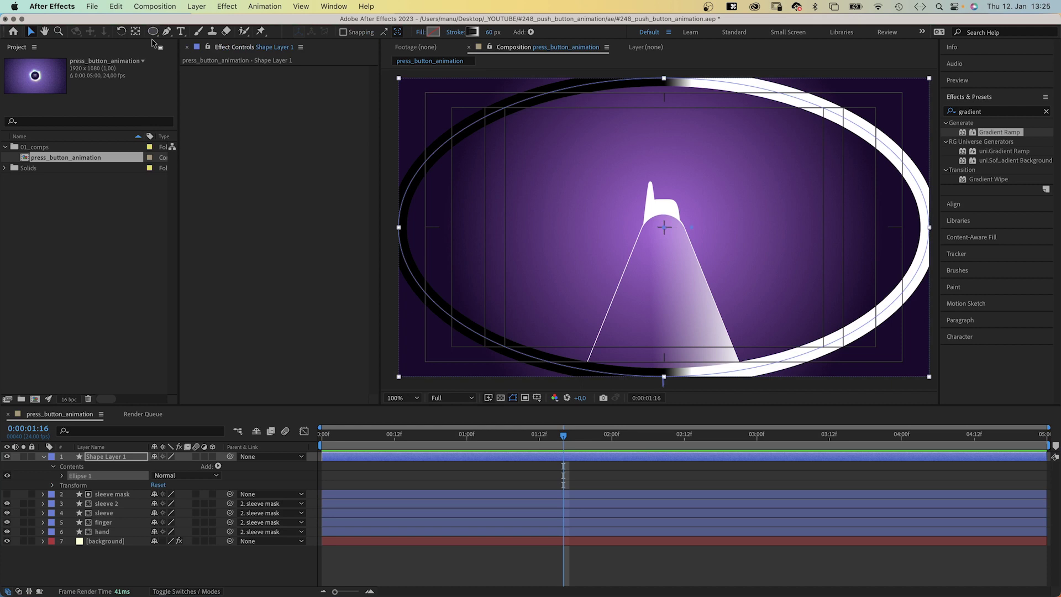
key(v)
click(421, 32)
click(440, 120)
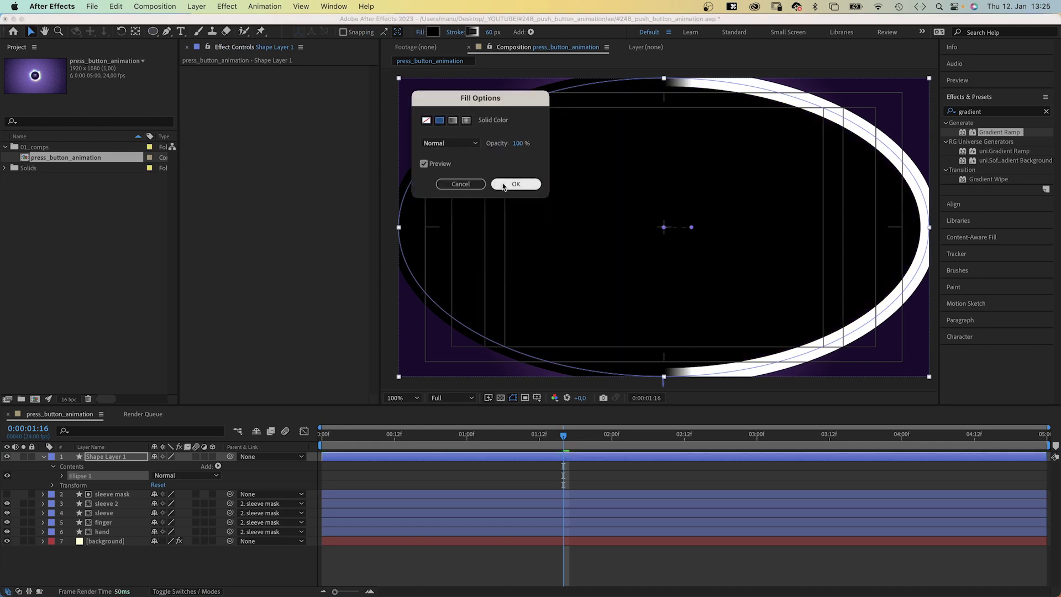
click(515, 184)
click(452, 34)
click(426, 121)
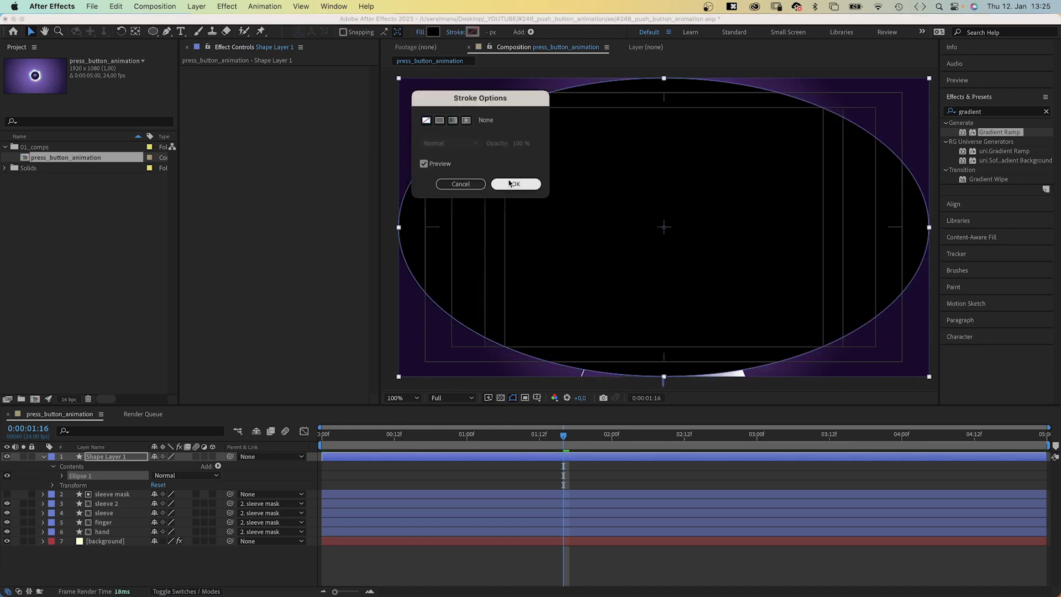
click(515, 184)
Colour the ellipse fill dark purple 18092D and name the layer 'button'
click(432, 32)
drag(418, 239, 420, 235)
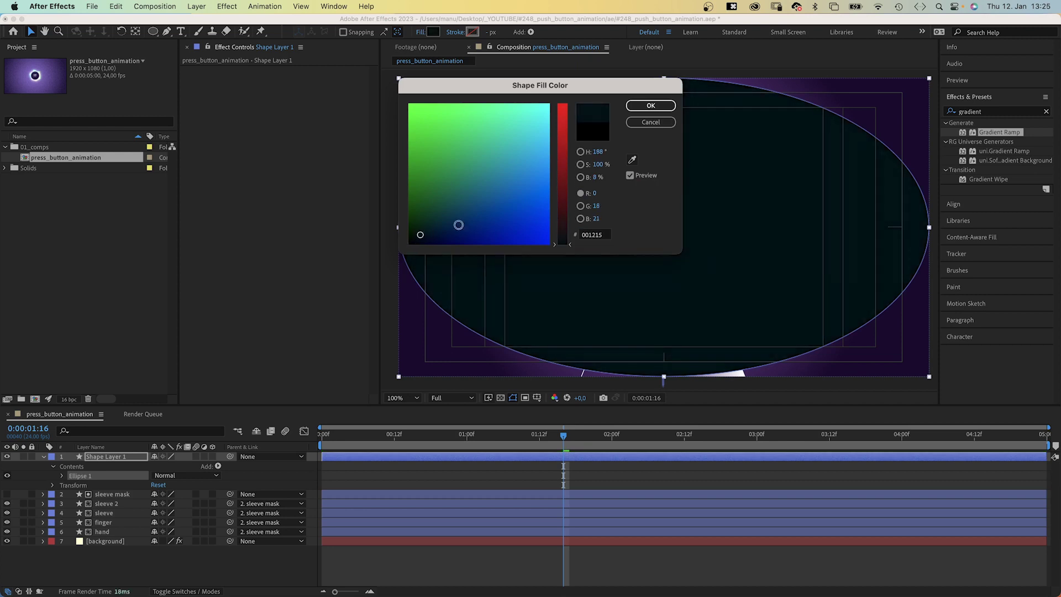
drag(561, 229, 563, 232)
drag(441, 239, 432, 239)
click(650, 105)
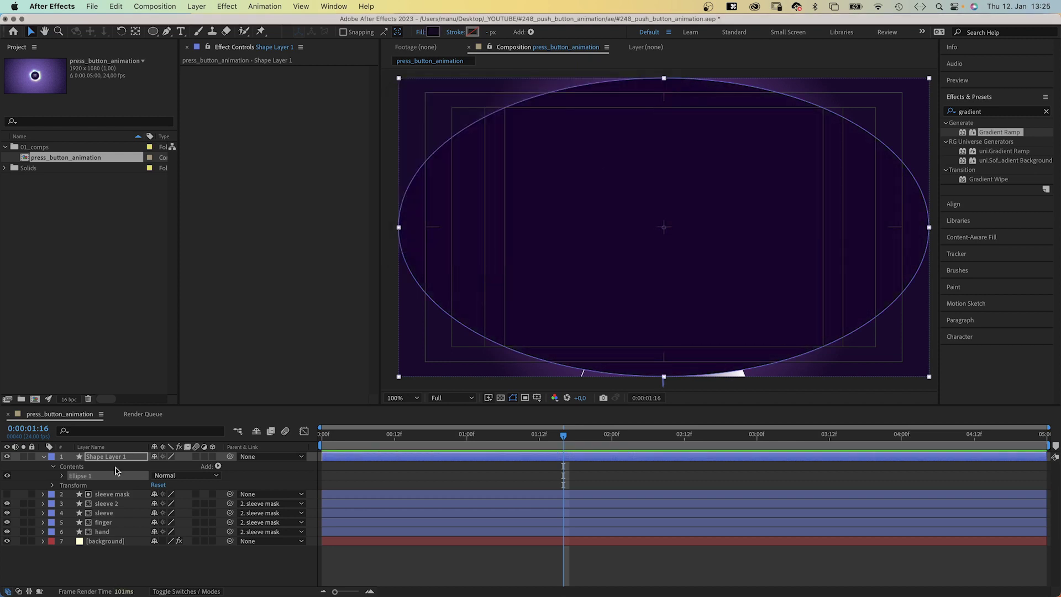
key(Return)
text(button)
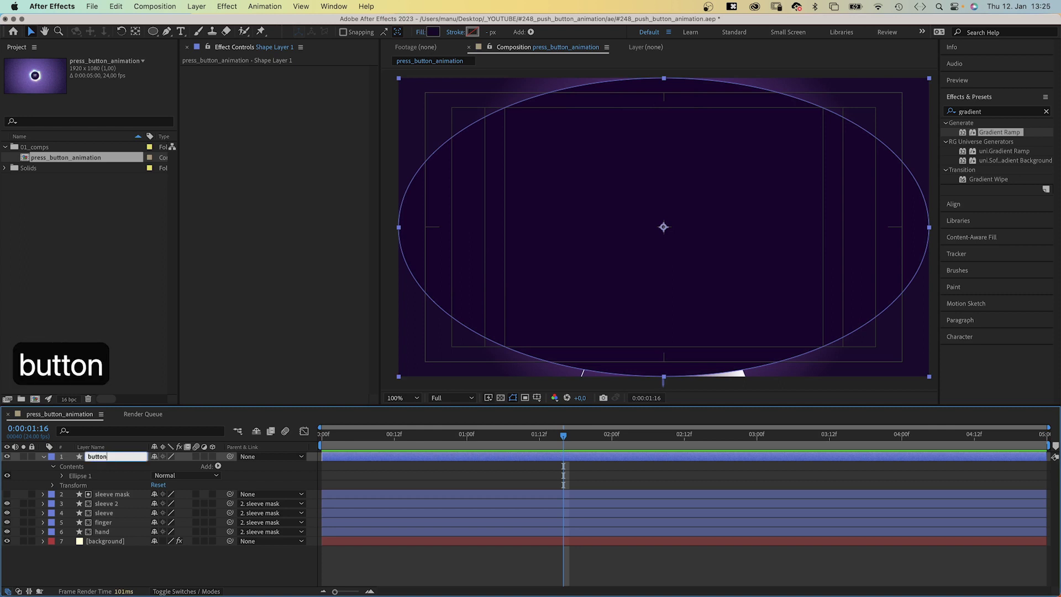
key(Return)
Set the button's ellipse path size to 250×250
click(62, 477)
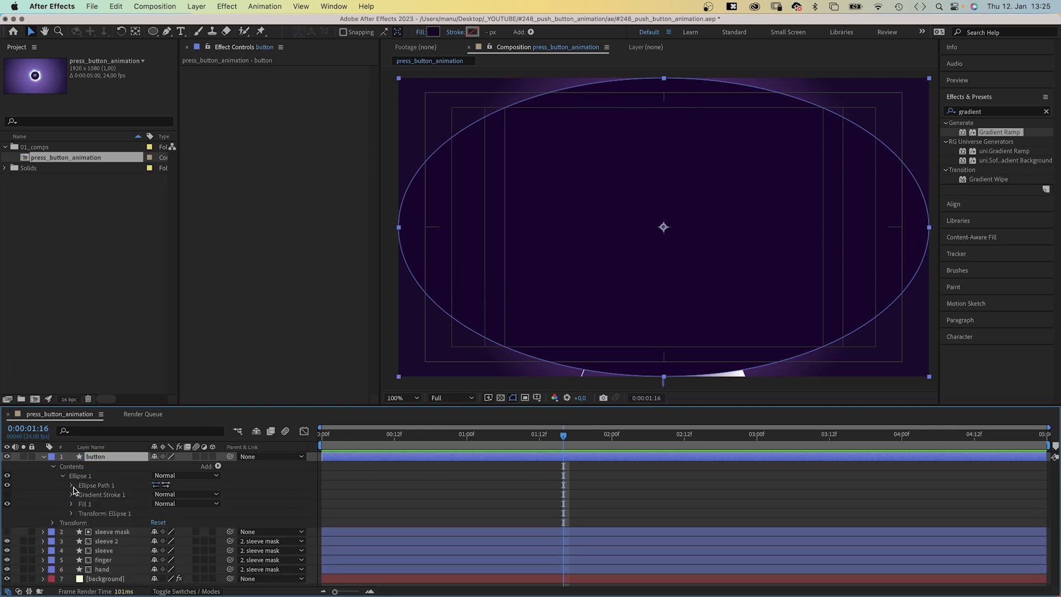
click(71, 486)
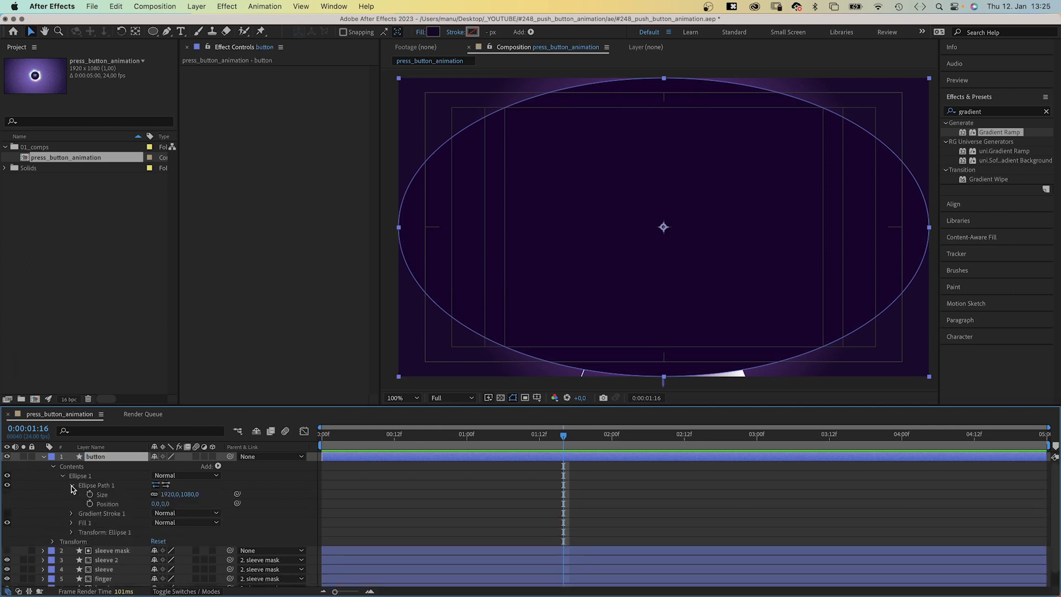
click(169, 495)
text(250)
key(Tab)
text(250)
key(Return)
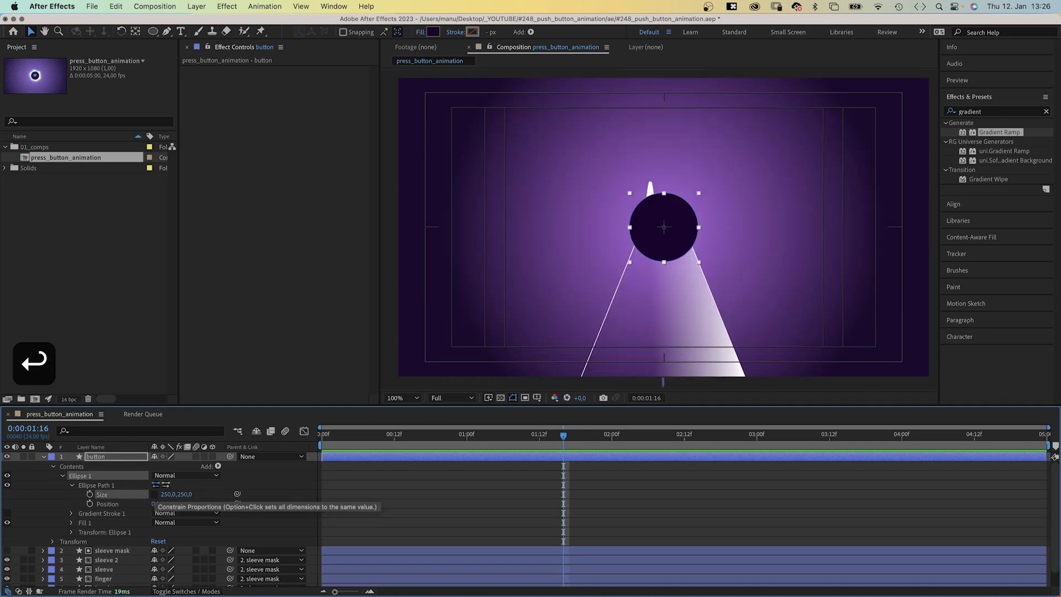
Place the button layer below the hand layers and move the hand and sleeve to the frame bottom
click(42, 457)
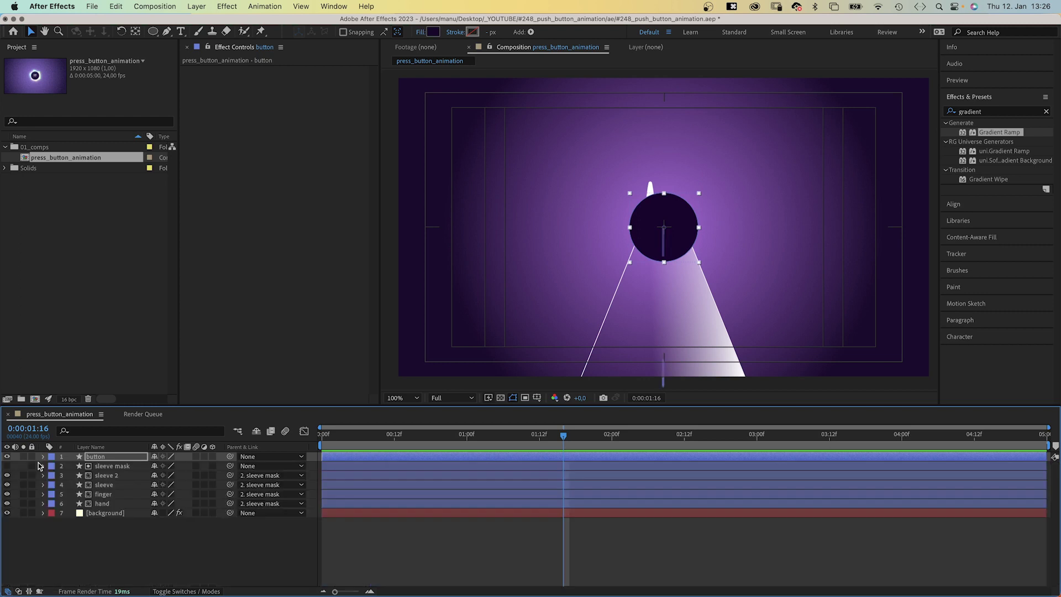
drag(91, 458, 93, 508)
click(101, 458)
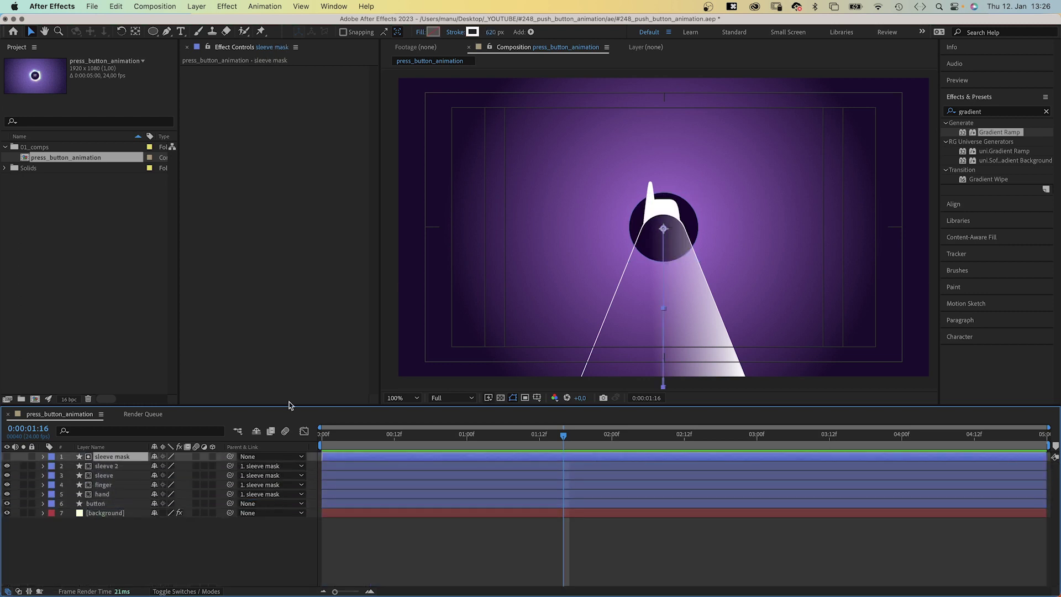
drag(659, 230, 696, 332)
Duplicate the button layer below itself and name the copy 'light 1'
click(102, 504)
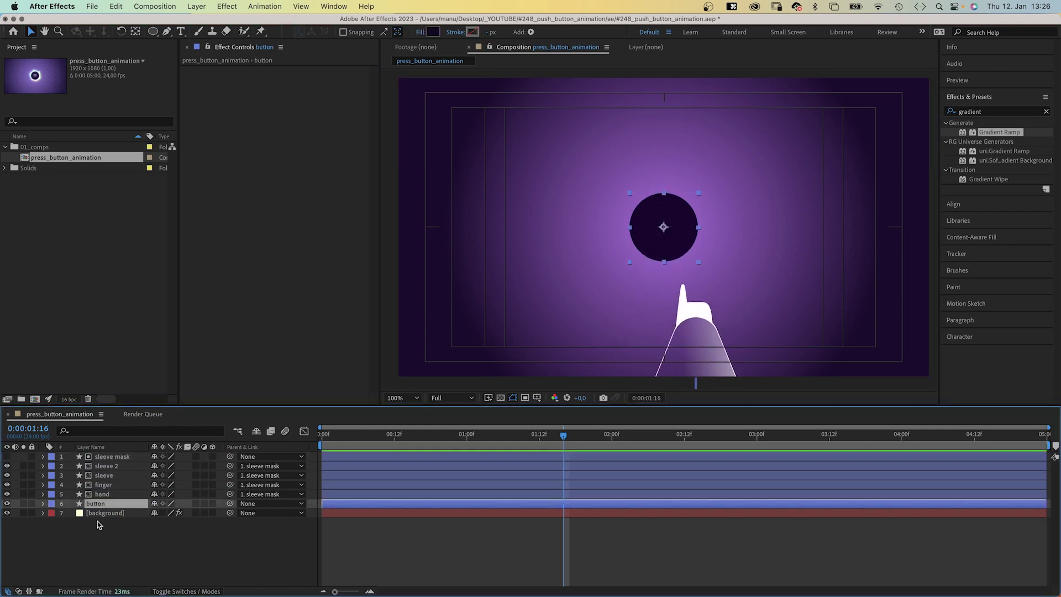
key(super+d)
drag(101, 504, 100, 525)
key(Return)
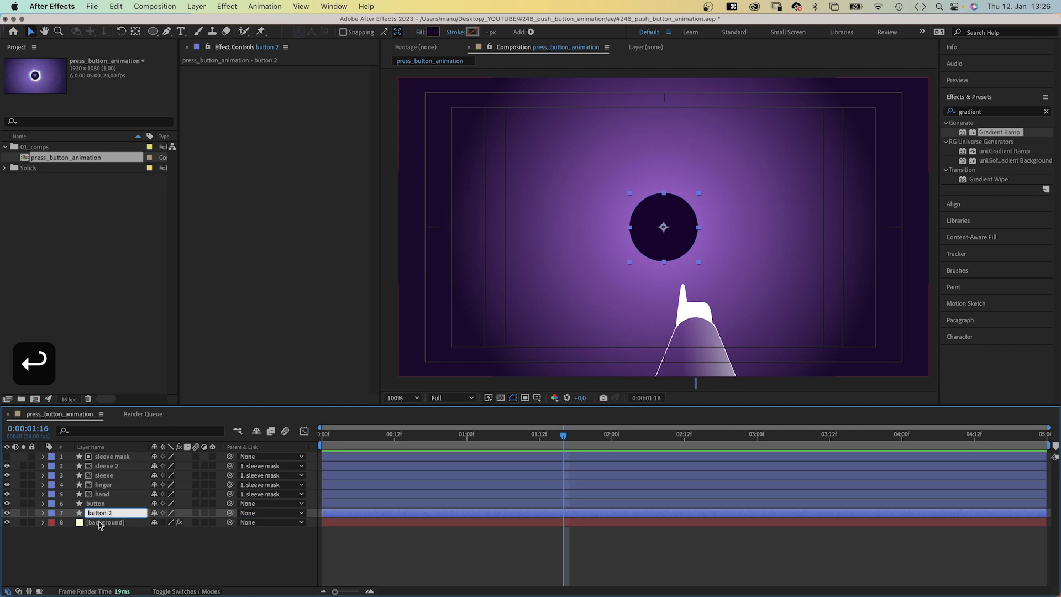
text(light 1)
key(Return)
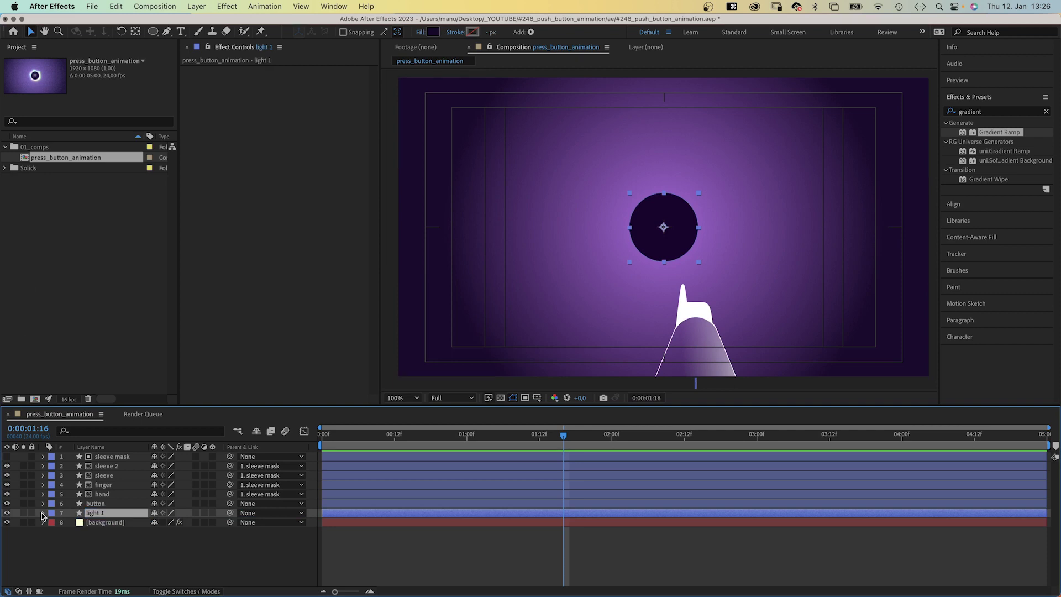
Set light 1's ellipse size to 285×285
click(43, 513)
click(53, 523)
click(62, 532)
click(71, 542)
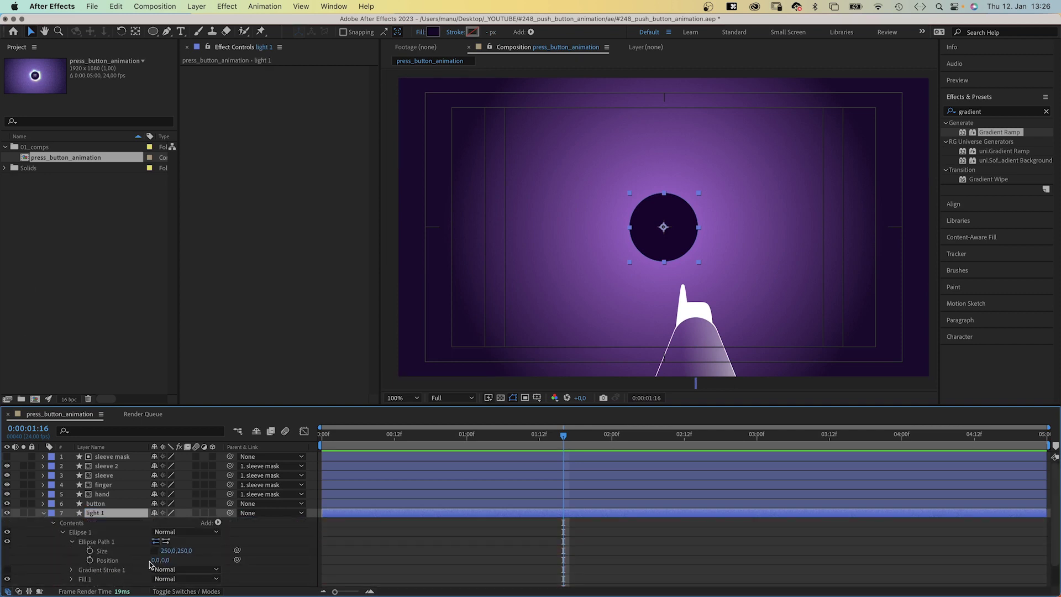
click(165, 550)
text(285)
key(Tab)
text(29)
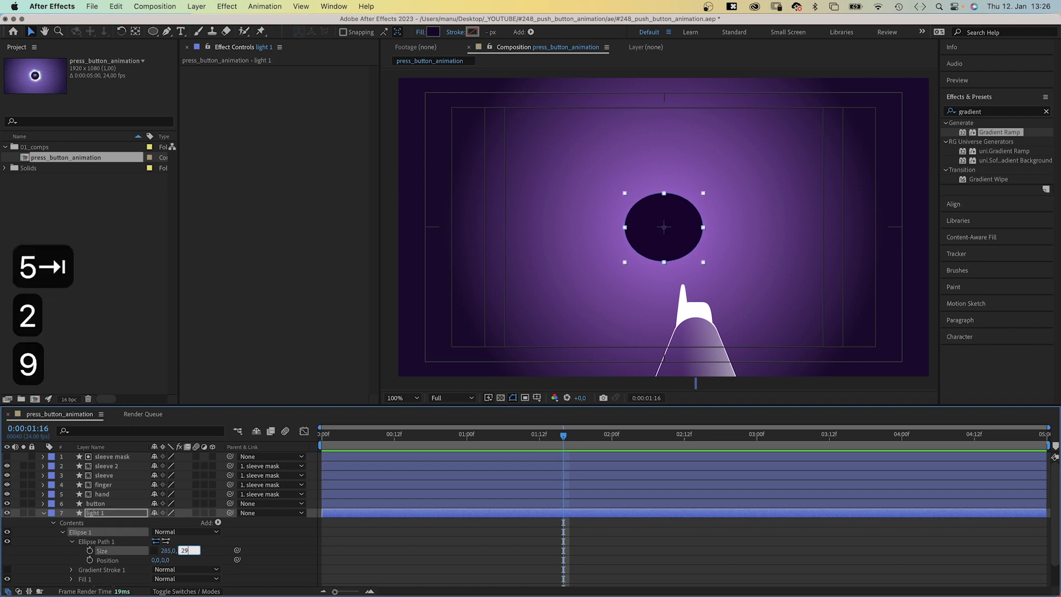
key(BackSpace)
text(5)
key(Return)
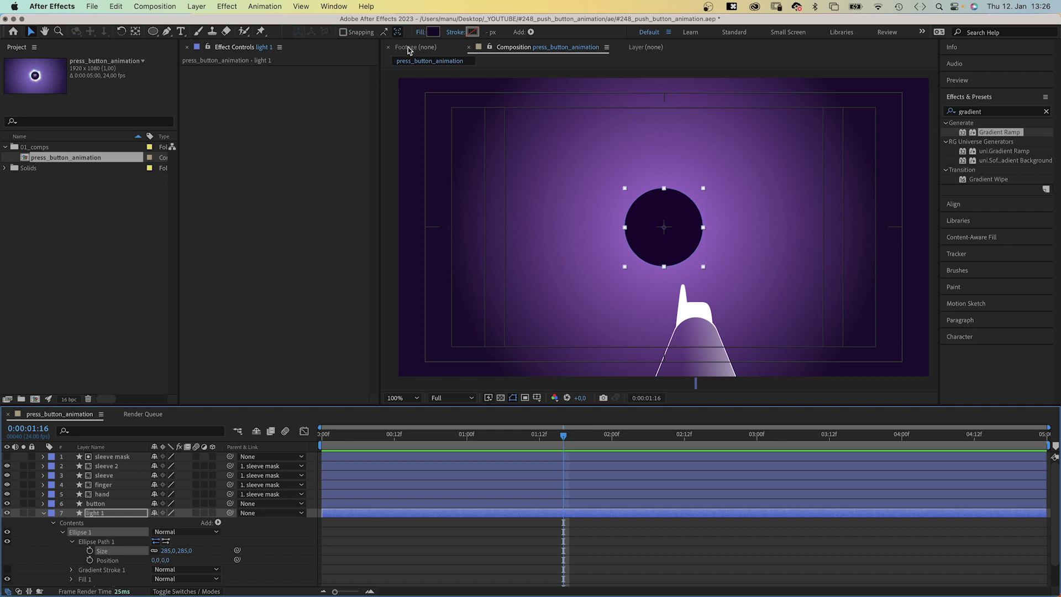
Switch light 1's fill to a linear gradient and move its end point down-right of centre
click(421, 32)
click(454, 120)
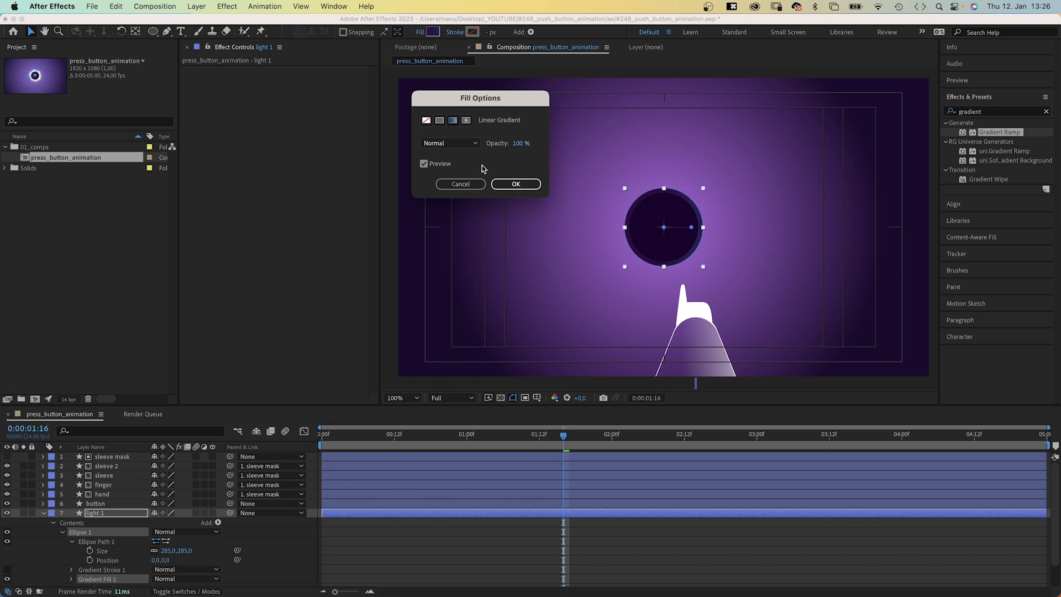
click(513, 184)
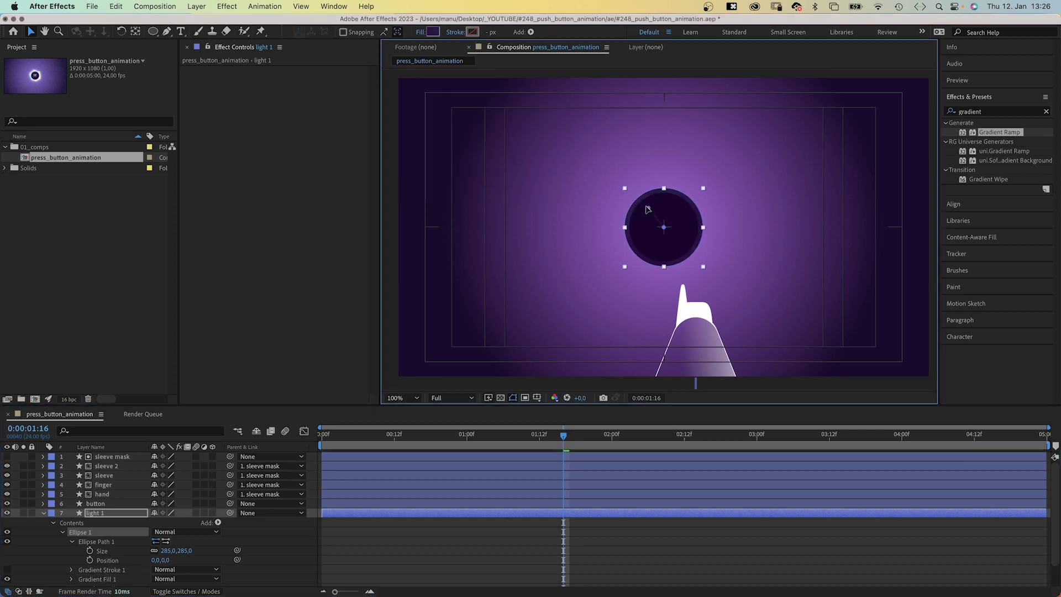
drag(663, 227, 691, 249)
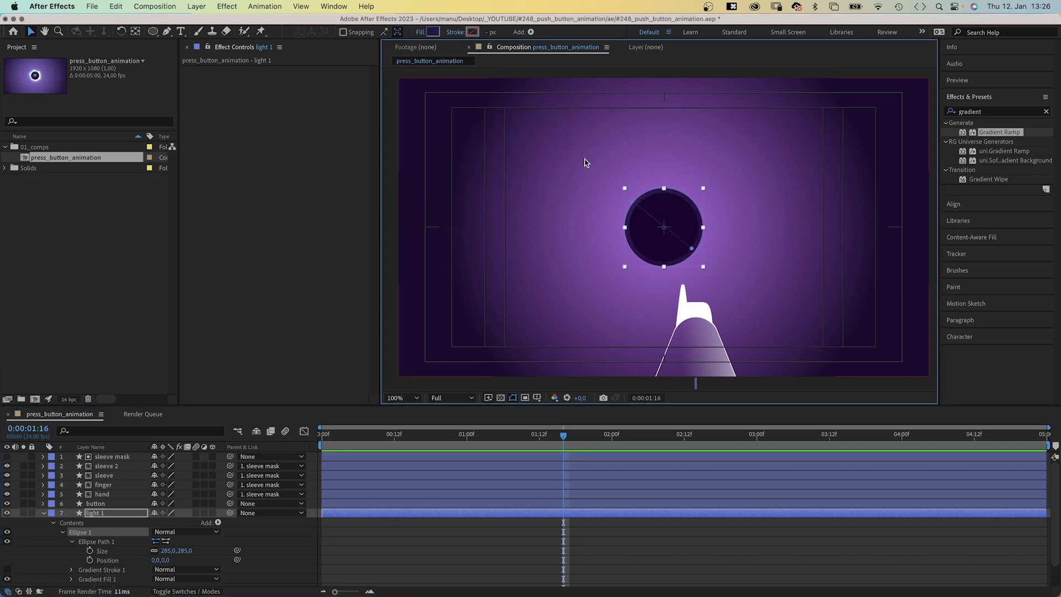
Set the gradient stops to lavender AC8DFF and bright blue 009FFF
click(431, 31)
click(396, 241)
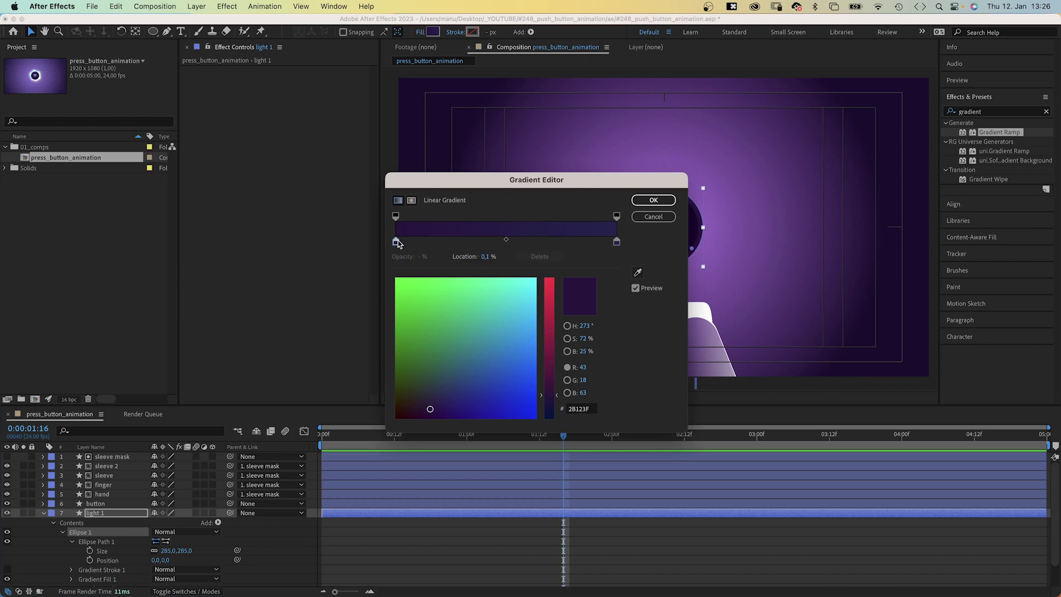
drag(560, 345, 557, 324)
drag(520, 359, 534, 331)
click(617, 241)
drag(550, 397, 557, 440)
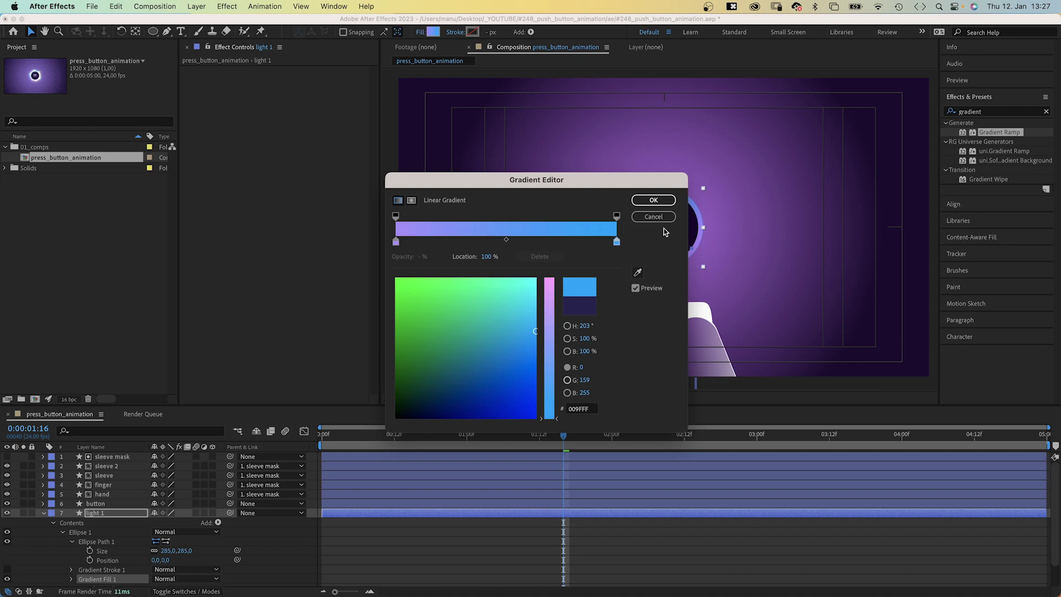
click(653, 200)
Set light 1's opacity to 75%
click(97, 517)
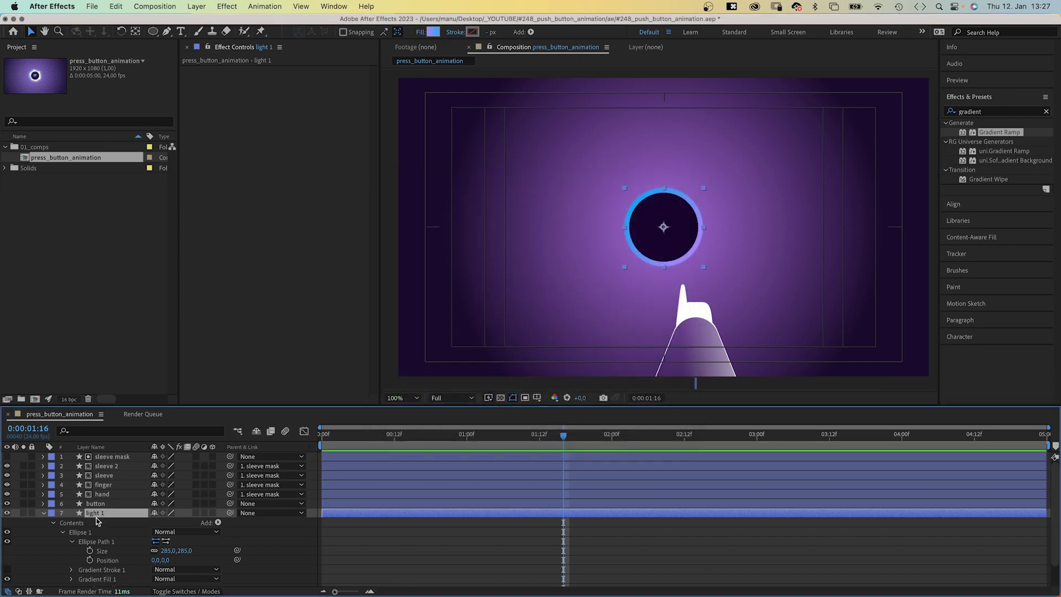
text(t75)
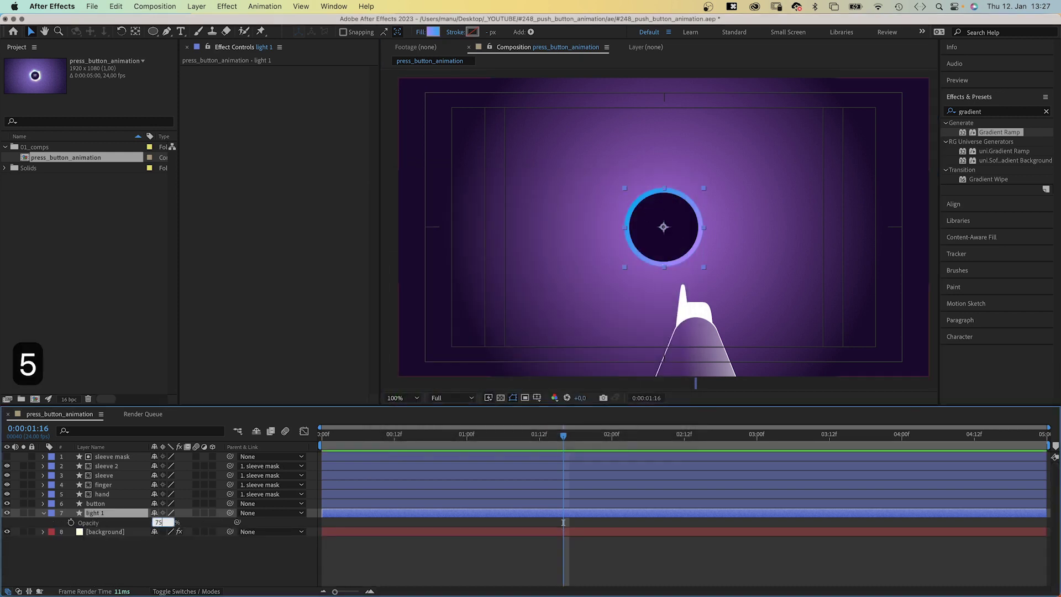
key(Return)
Apply Turbulent Displace to light 1 with Amount 45 and Size 35
click(983, 112)
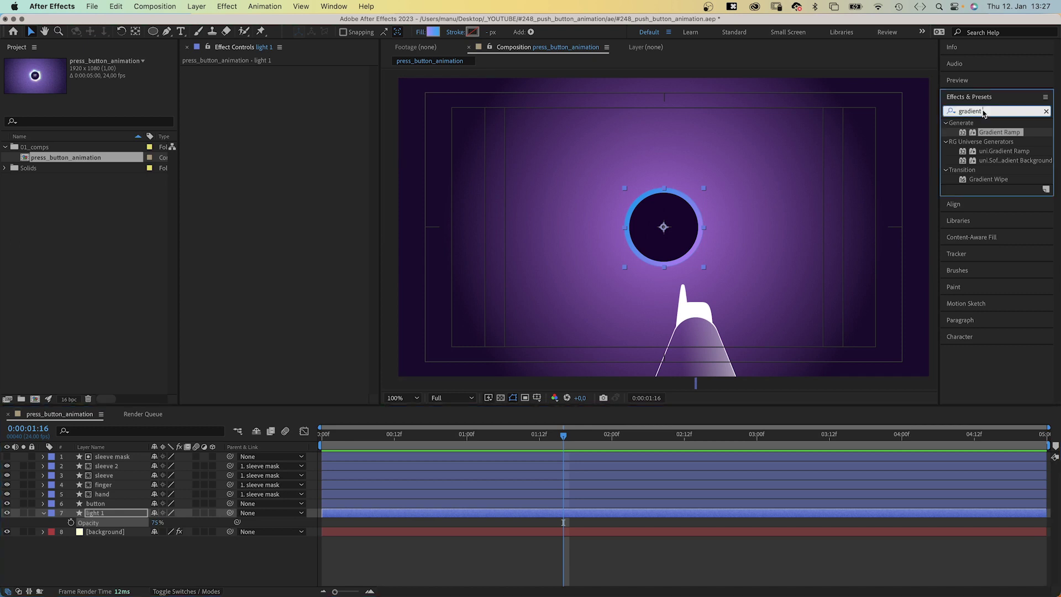
text(turbulent)
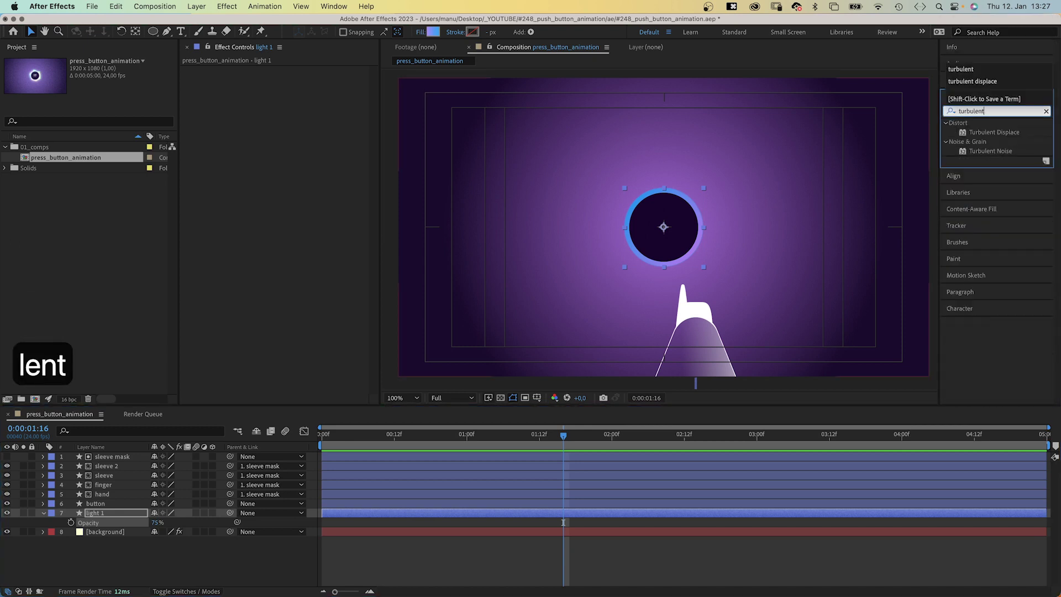
drag(971, 132, 707, 210)
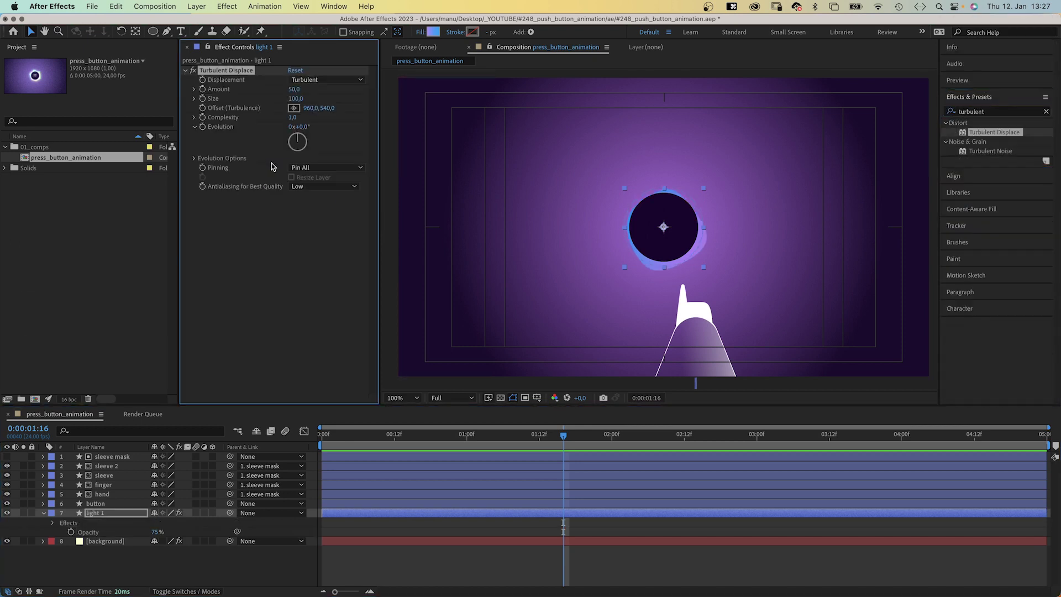
text(45)
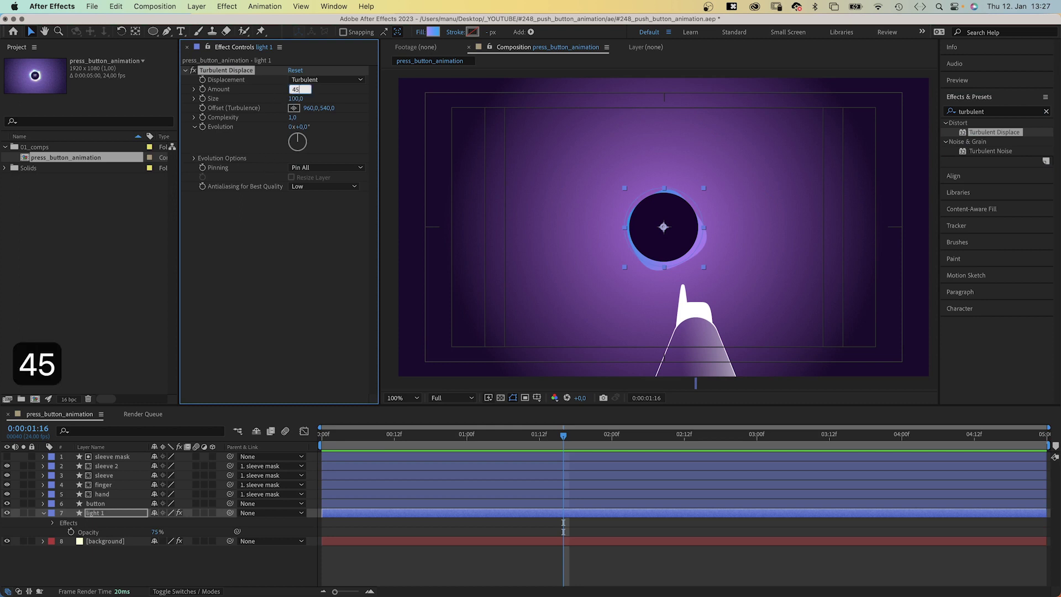
key(Return)
click(295, 99)
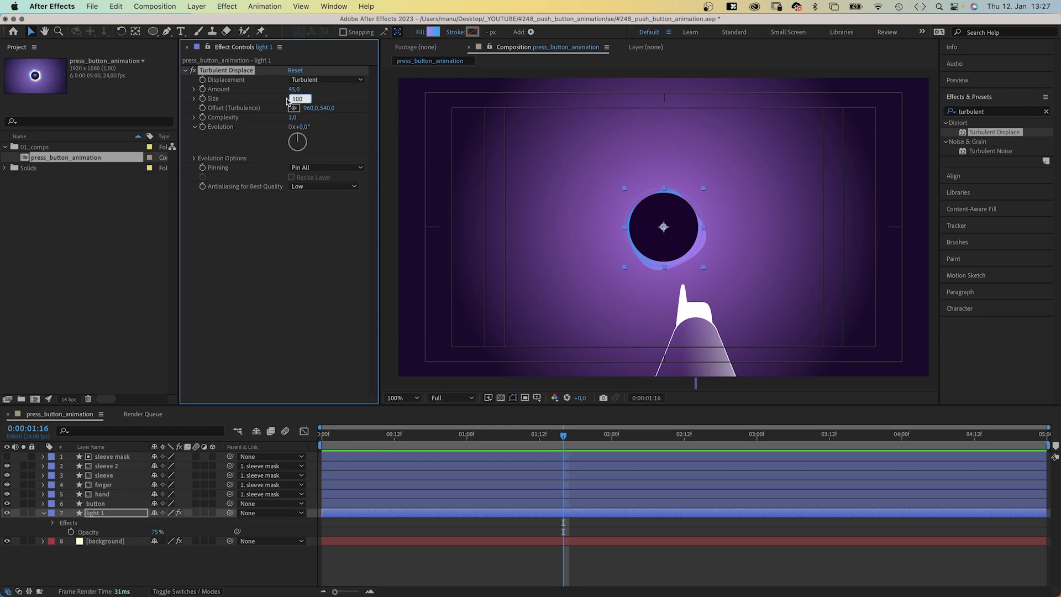
text(35)
key(Return)
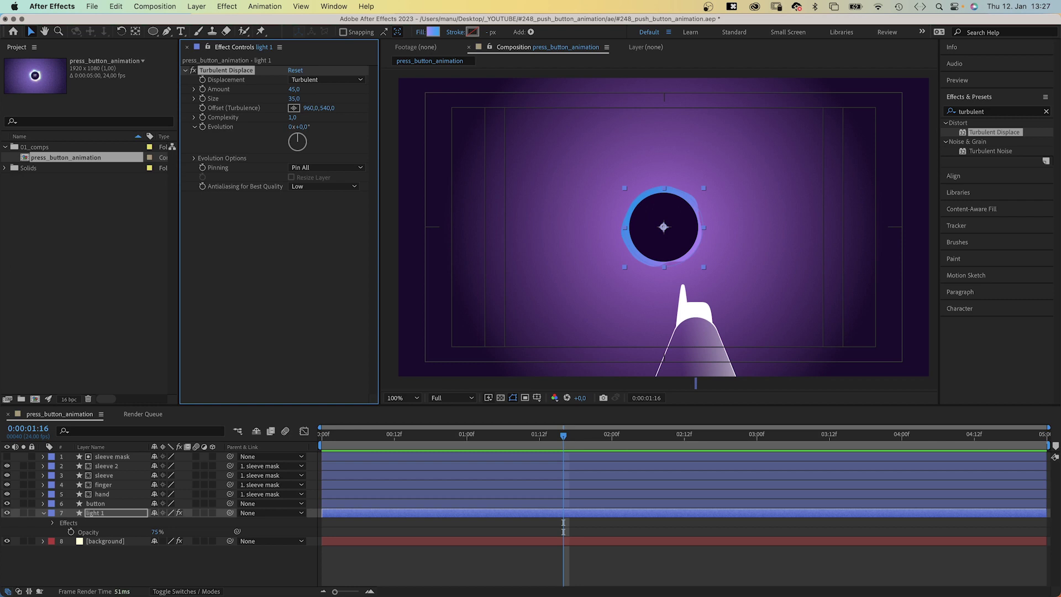
Drive the Turbulent Displace Evolution with a time*50 expression and preview the wobble
alt+click(203, 127)
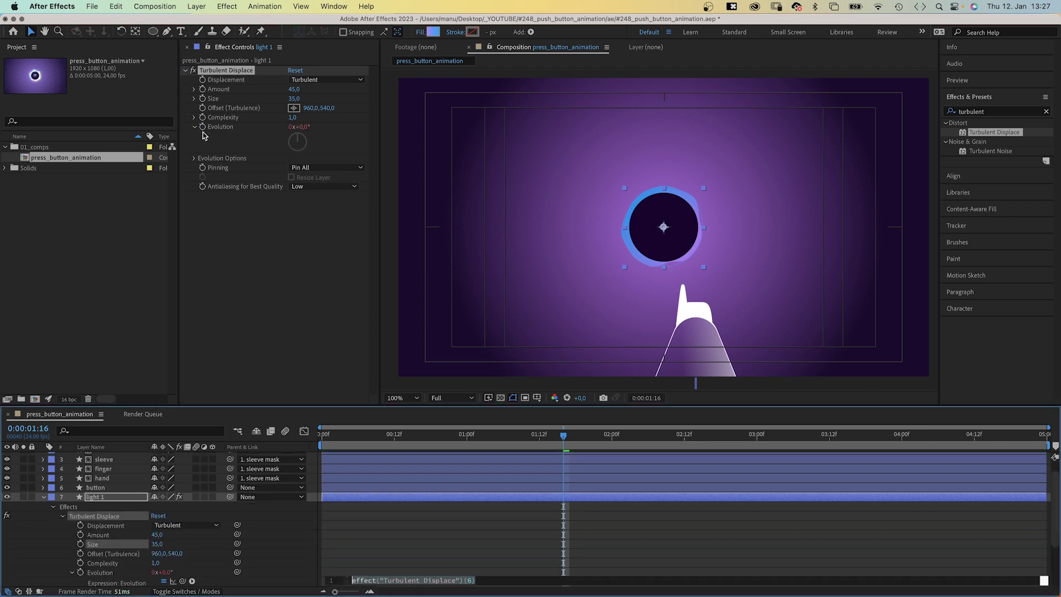
text(time*)
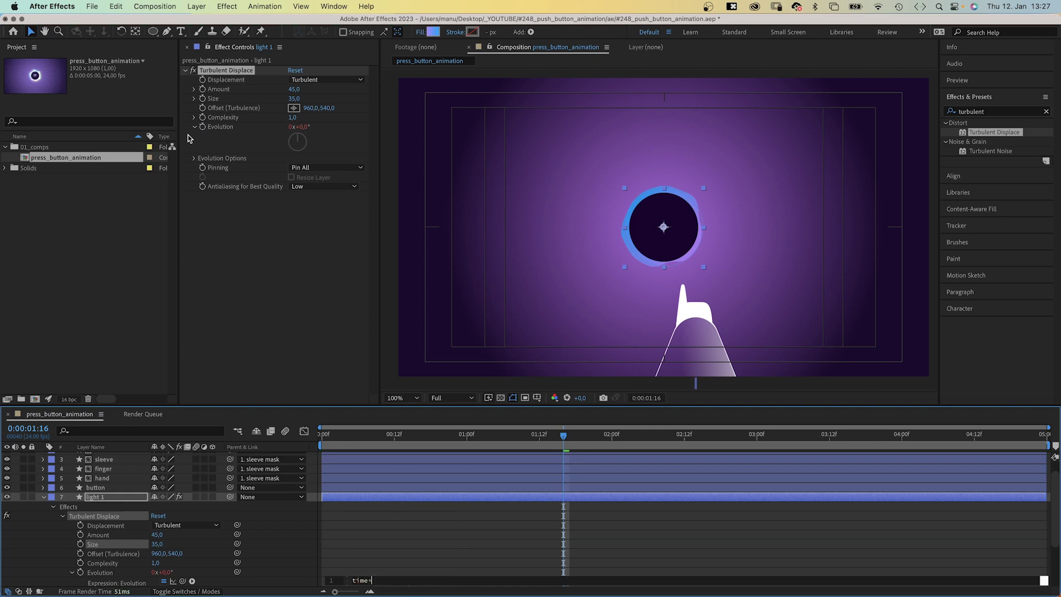
text(50)
click(55, 543)
key(space)
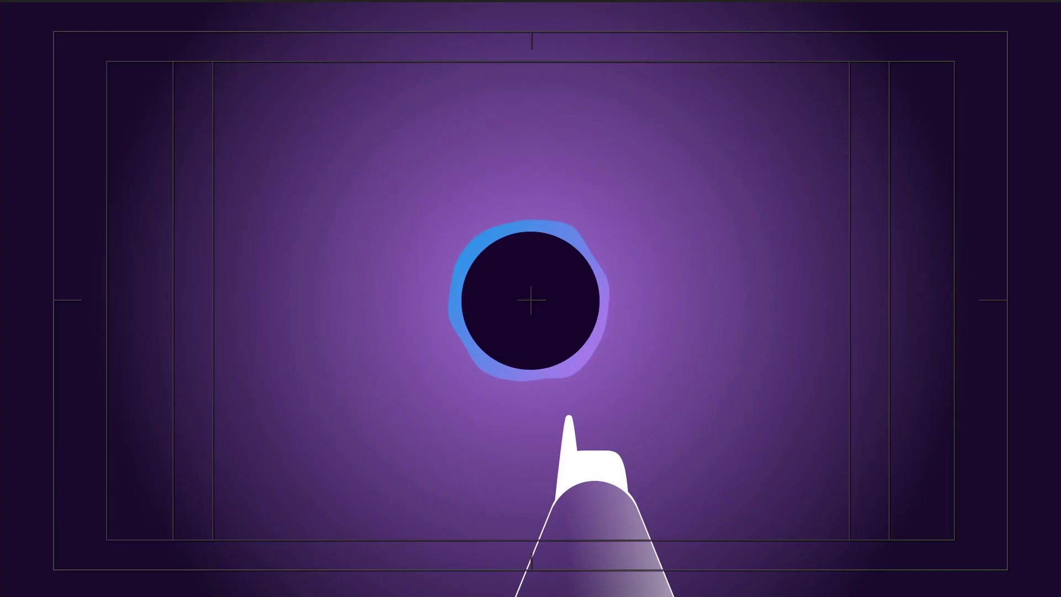
Apply a Glow with radius 30 to light 1 and duplicate it as Glow 2
click(523, 376)
text(g)
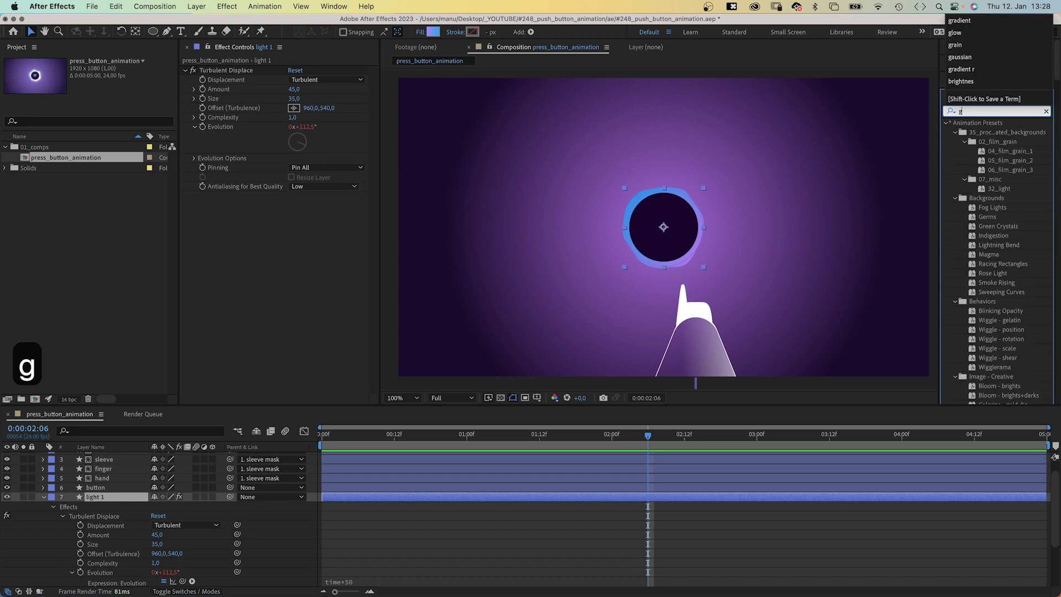
text(low)
drag(962, 236, 297, 296)
click(293, 224)
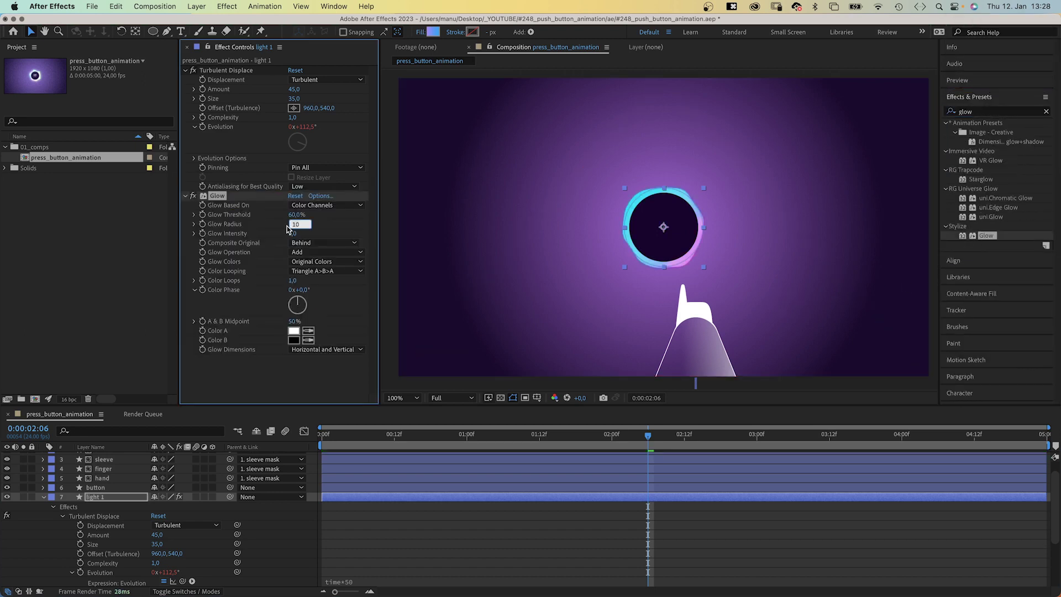
text(30)
key(Return)
key(super+d)
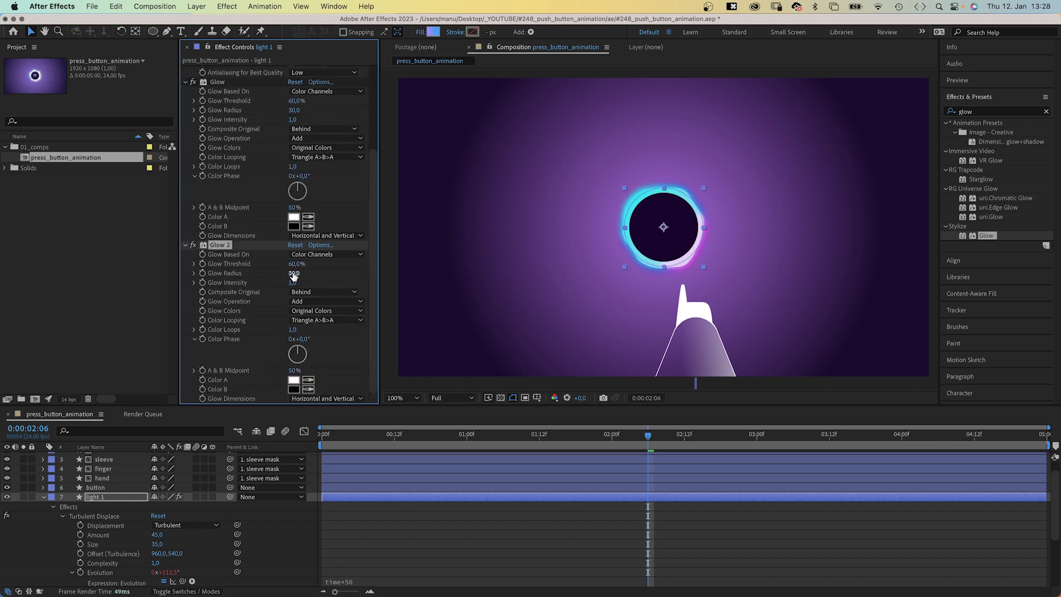
Give Glow 2 a radius of 100 and set light 1's blending mode to Lighten
text(100)
key(Return)
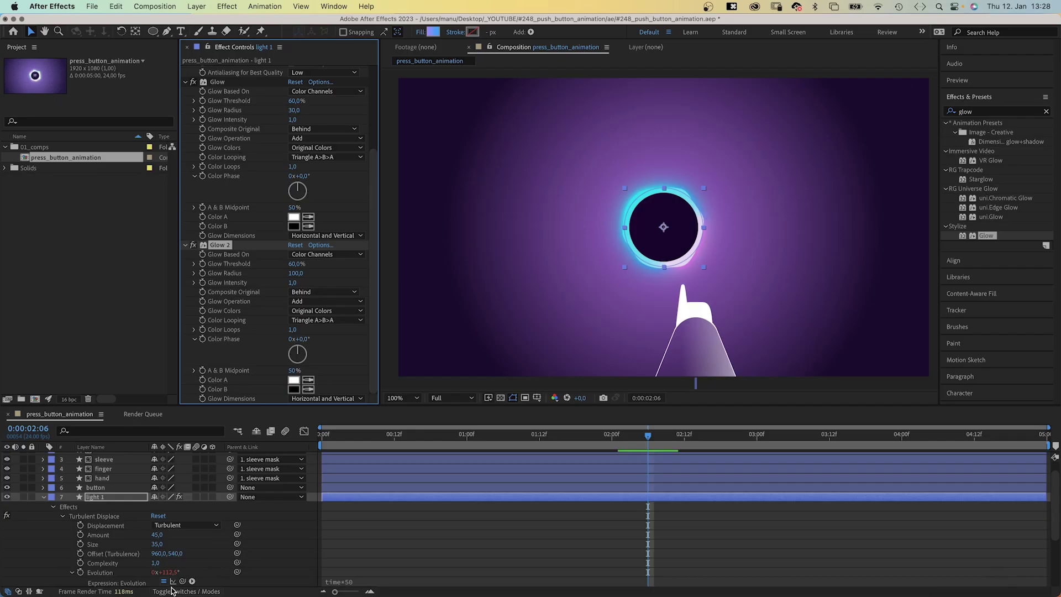
click(172, 590)
click(160, 497)
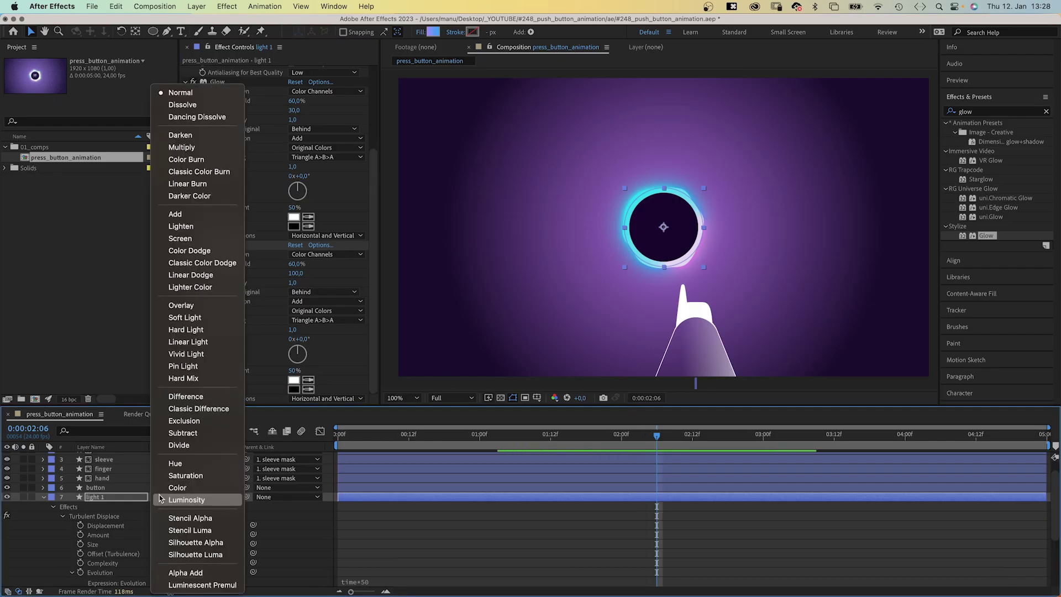
click(191, 226)
Duplicate light 1 with a pink-orange gradient and a lower turbulence amount
key(super+d)
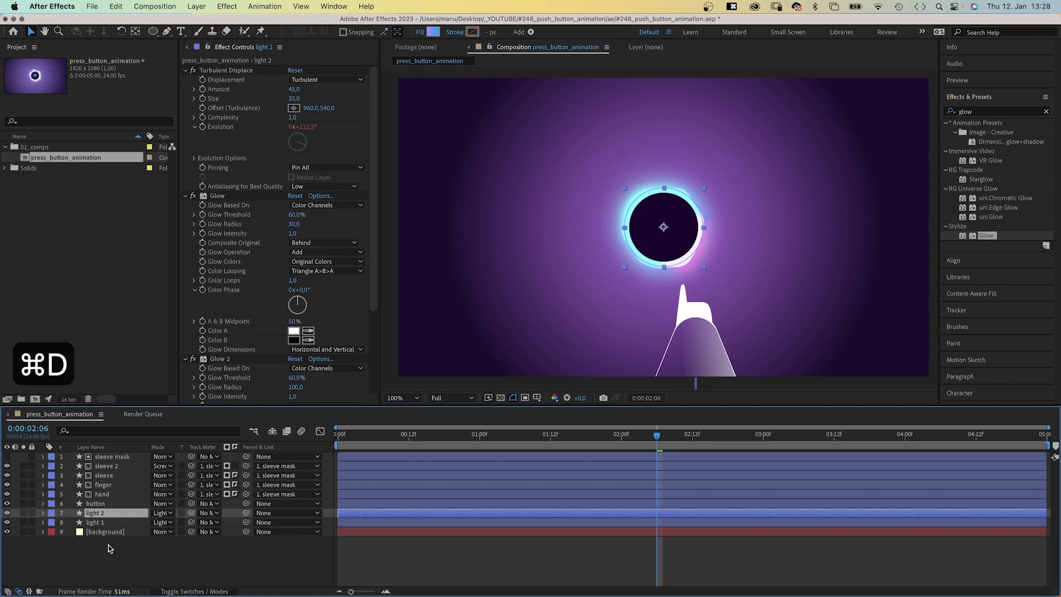
click(434, 31)
drag(549, 309, 550, 386)
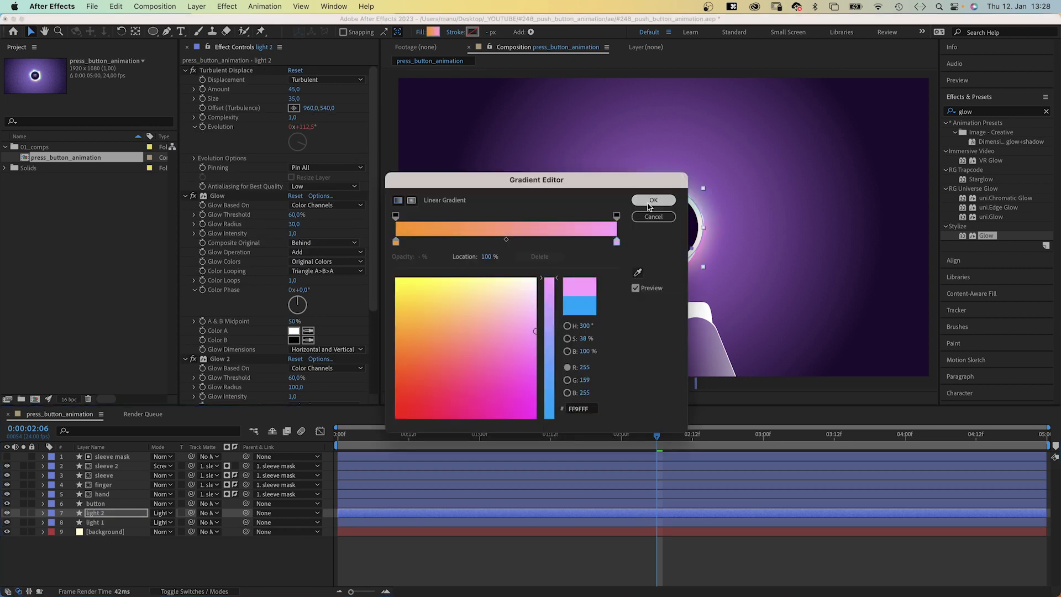
click(637, 205)
drag(293, 89, 237, 92)
click(194, 158)
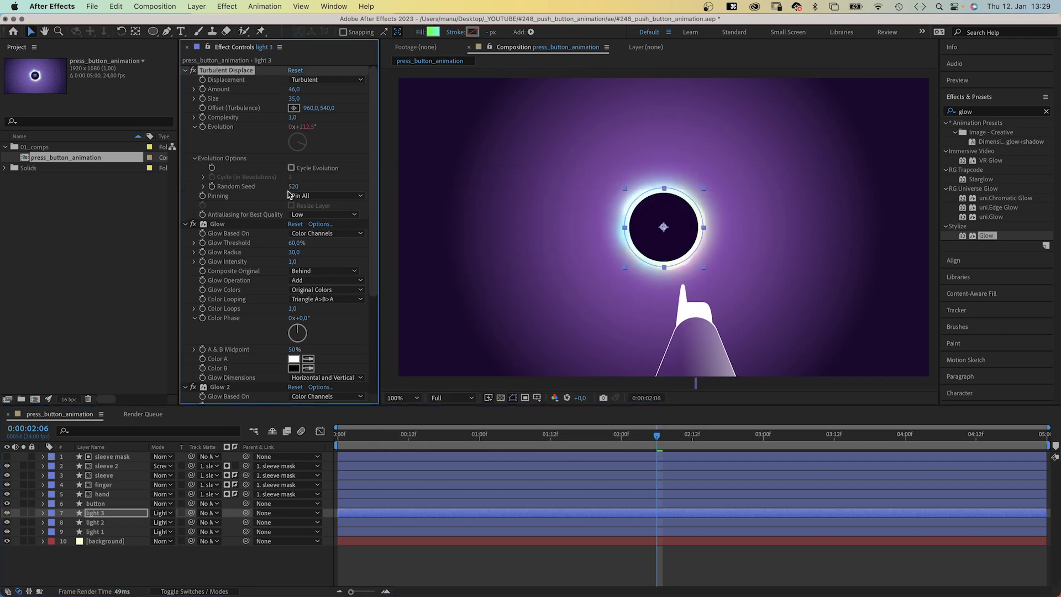
key(Return)
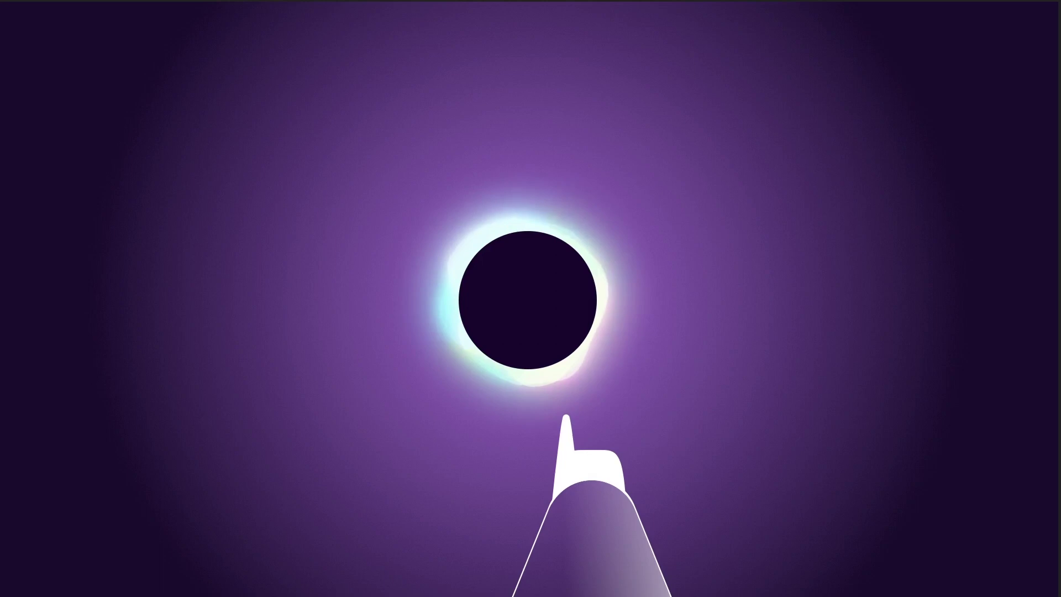
Create a new adjustment layer named 'noise'
key(alt+super+y)
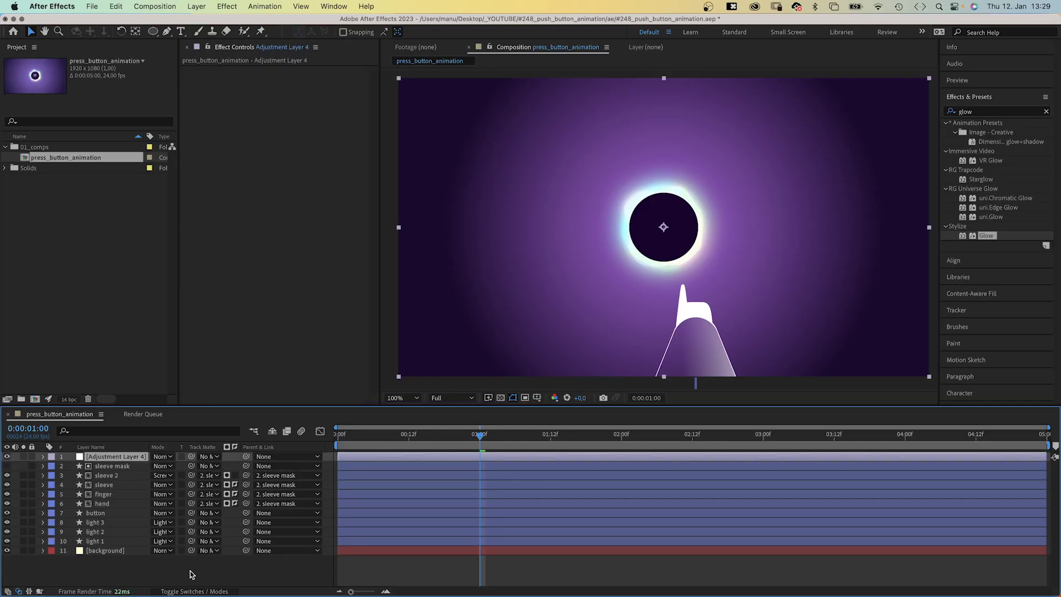
key(Return)
text(no)
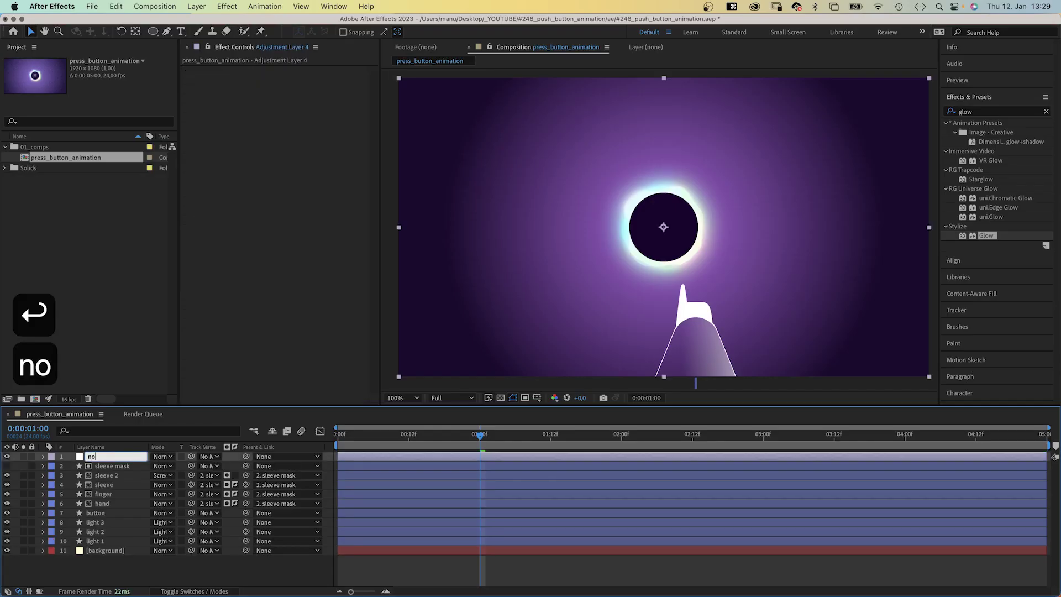
text(ise)
key(Return)
Apply the Noise effect to the noise layer with Amount 3%
click(985, 113)
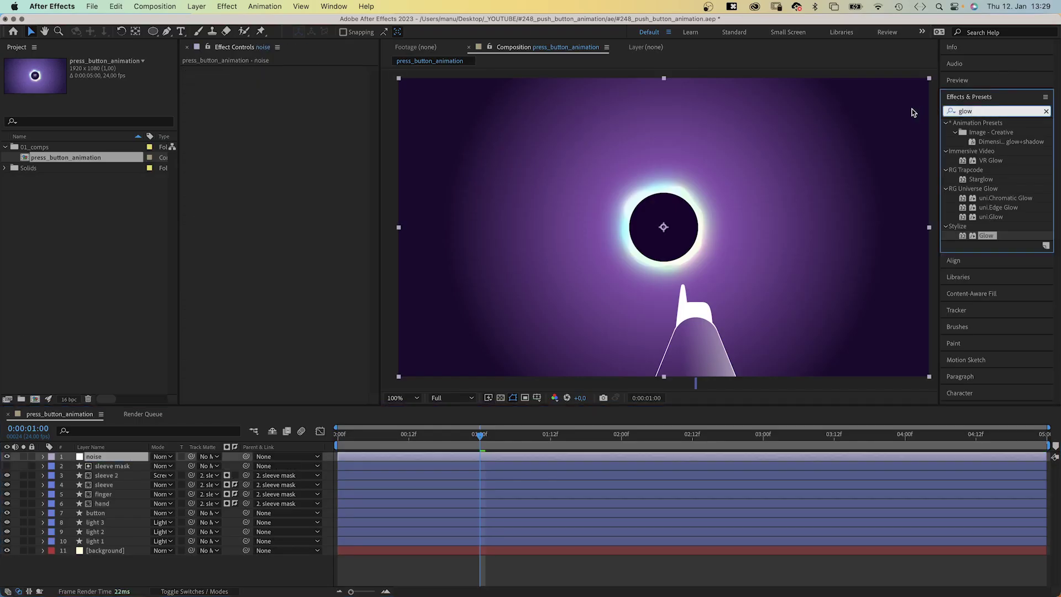
text(noise)
drag(986, 226, 249, 138)
click(293, 81)
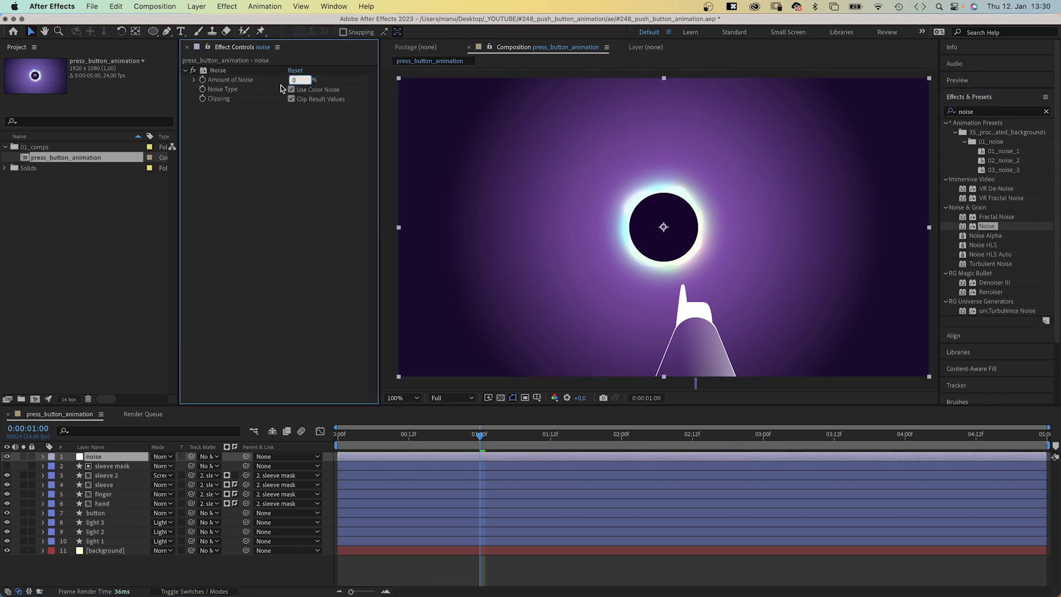
text(3)
key(Return)
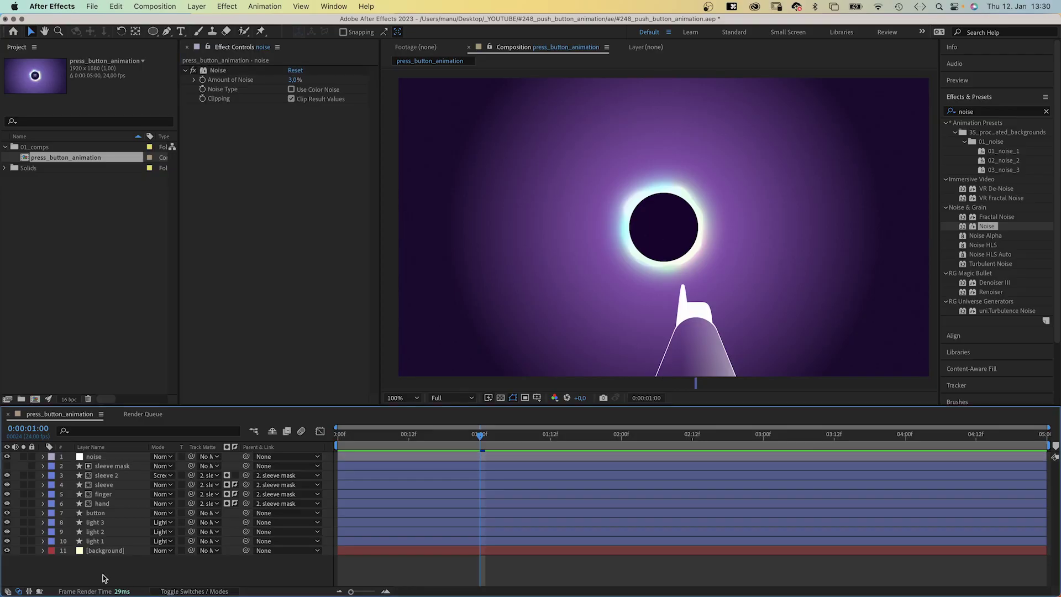
Create an adjustment layer named 'light control' carrying a Slider Control effect
key(alt+super+y)
text(li)
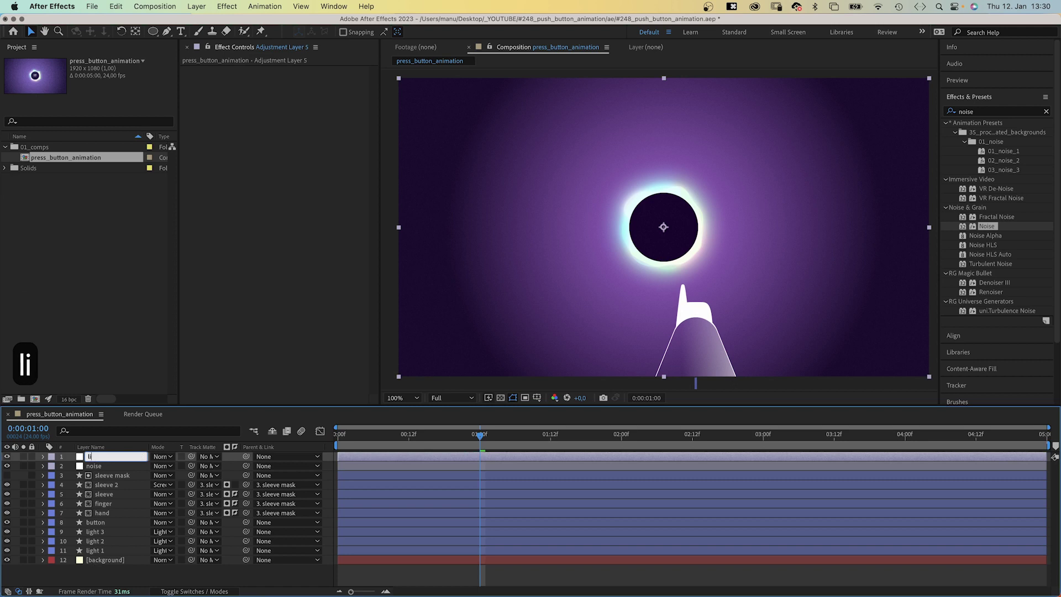
text(ght control)
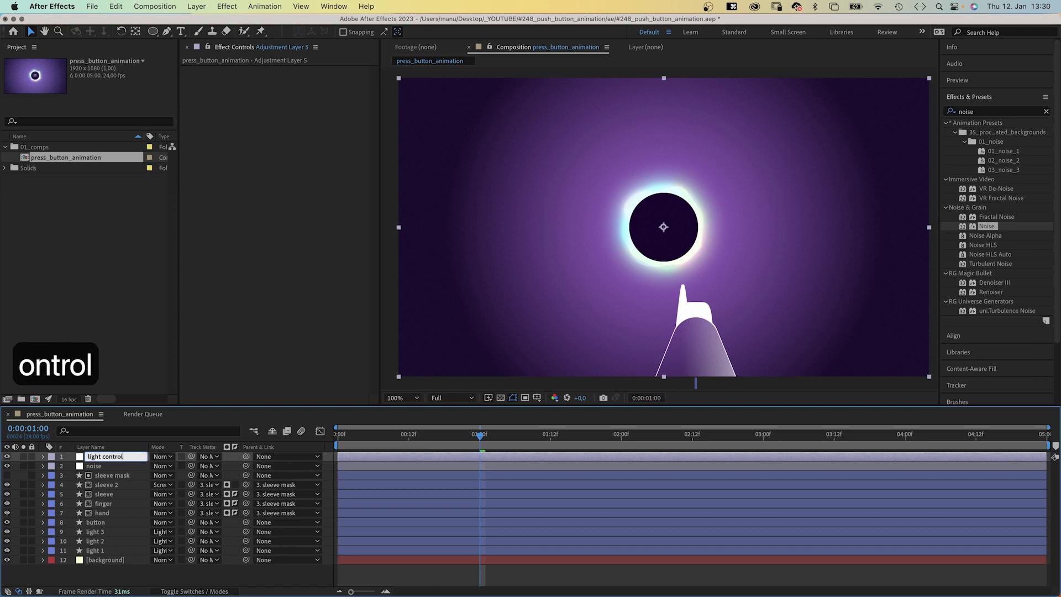
key(Return)
click(224, 7)
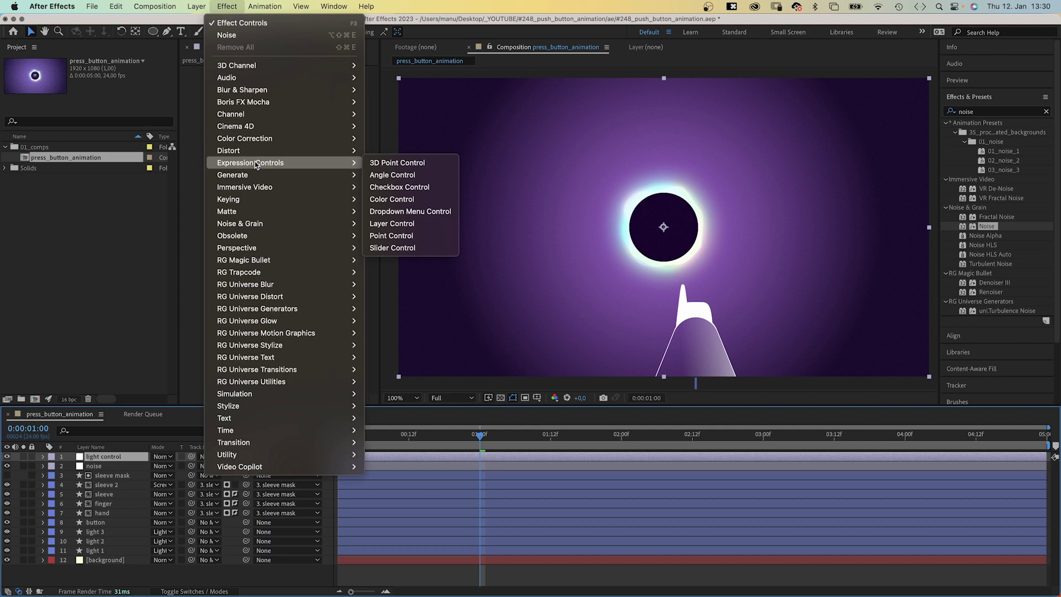
click(386, 248)
click(105, 550)
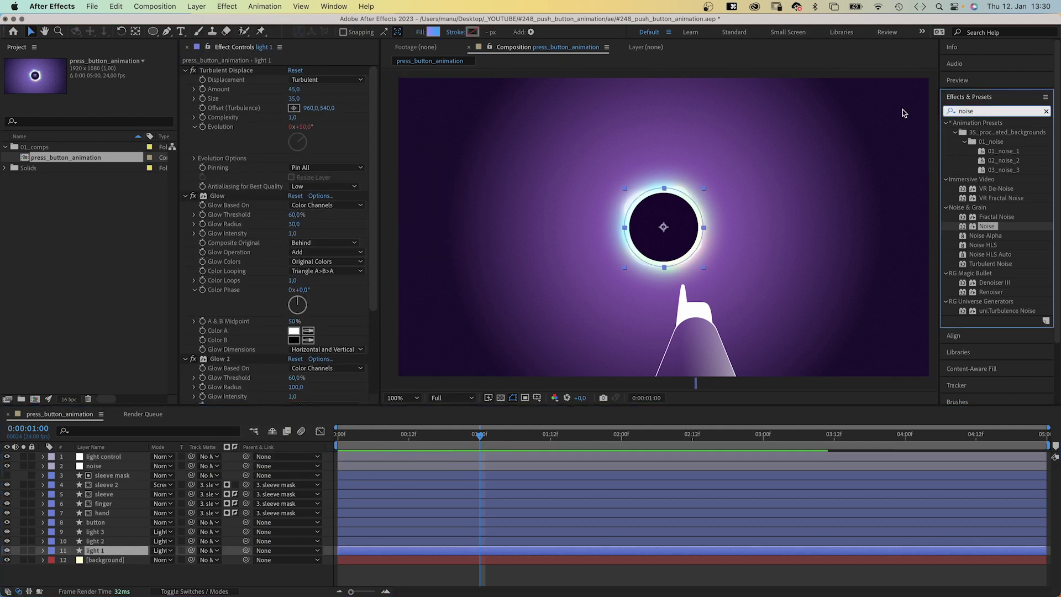
Apply CC Scale Wipe to light 1 and link its Stretch to the light control slider
text(cc scale)
drag(987, 132, 232, 397)
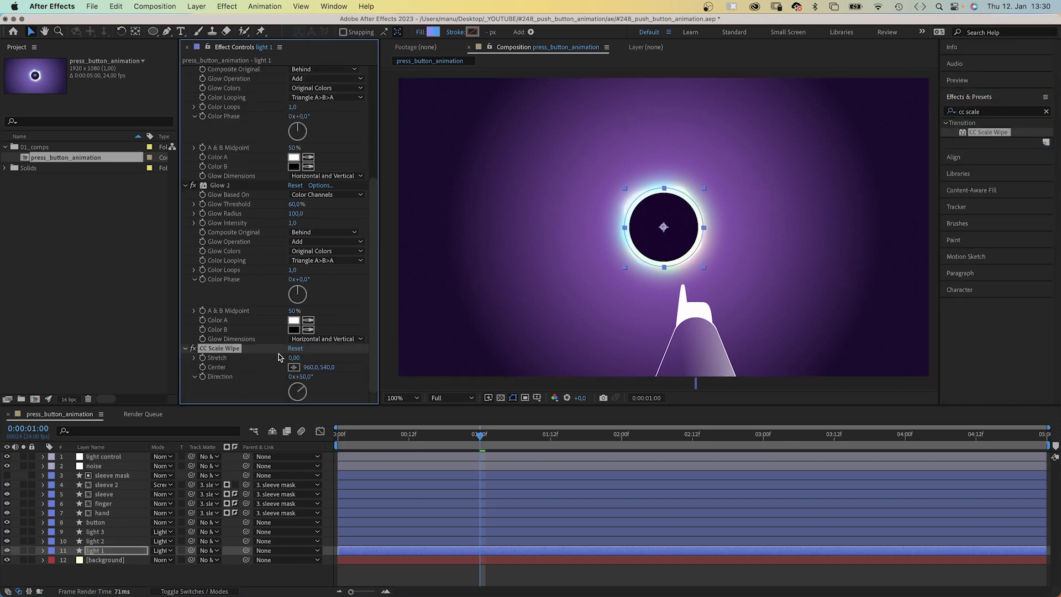
click(110, 457)
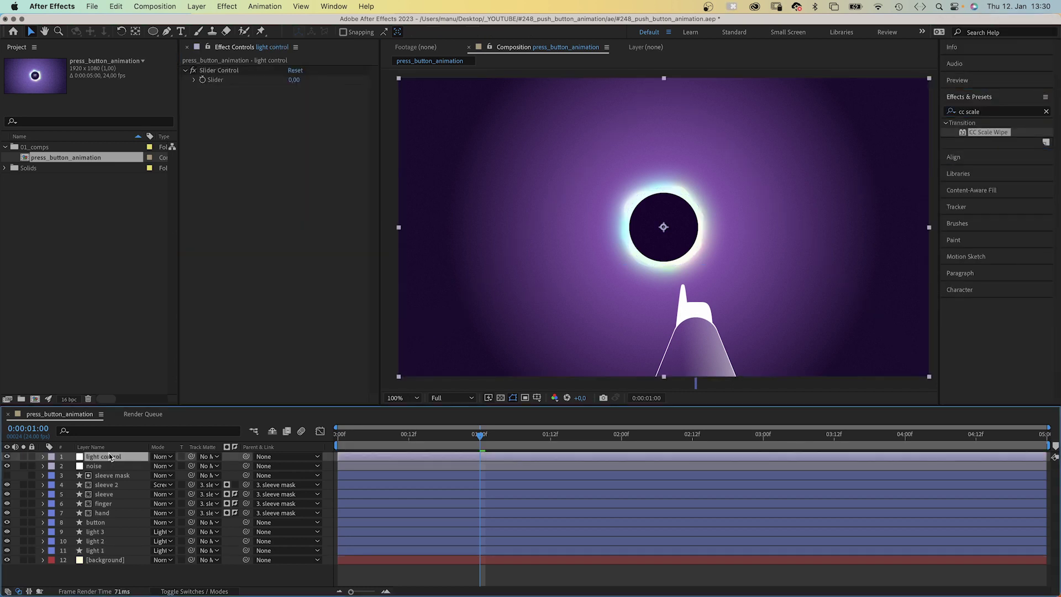
click(43, 550)
click(62, 485)
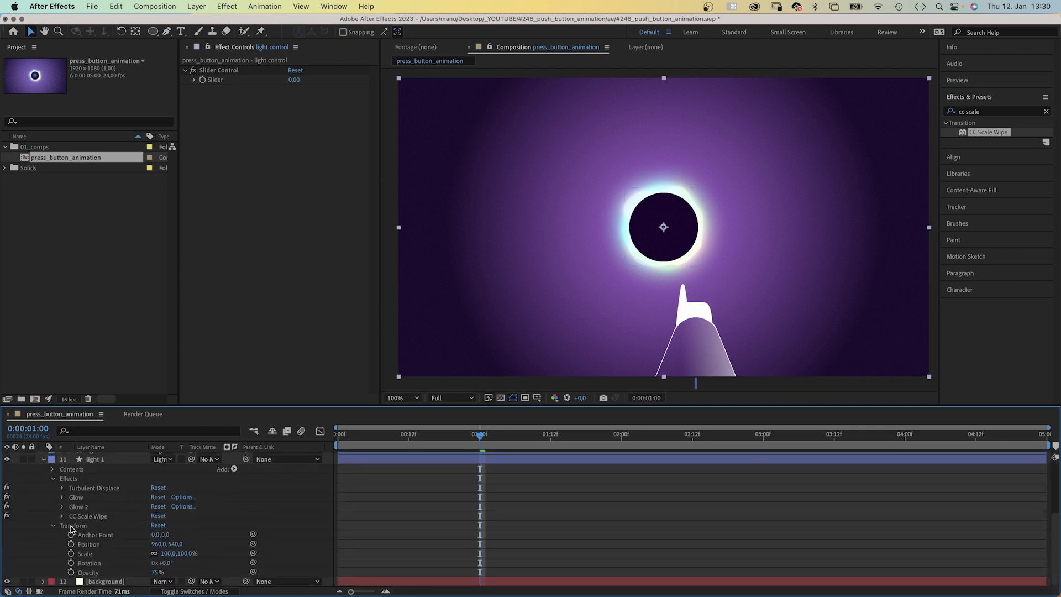
click(61, 516)
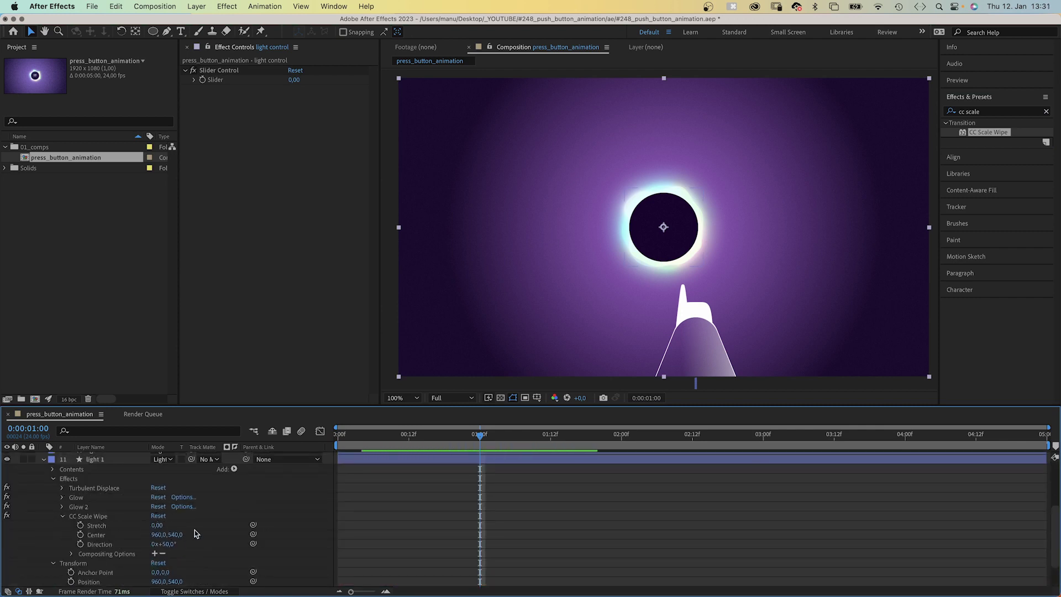
drag(253, 524, 227, 81)
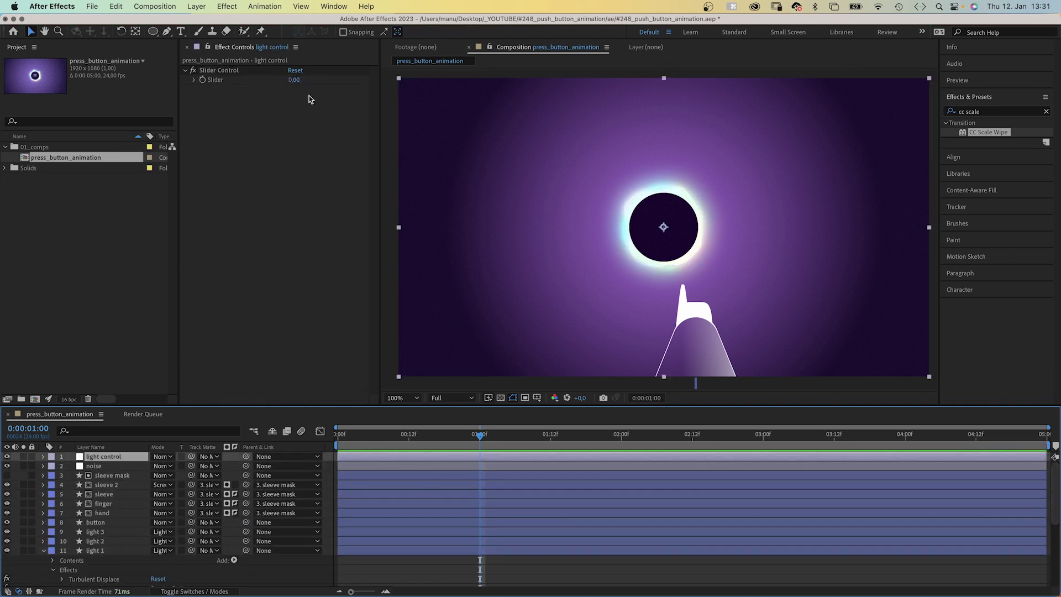
click(195, 81)
drag(210, 96, 273, 91)
key(super+z)
Set the Slider Control's range to 0–10
click(43, 456)
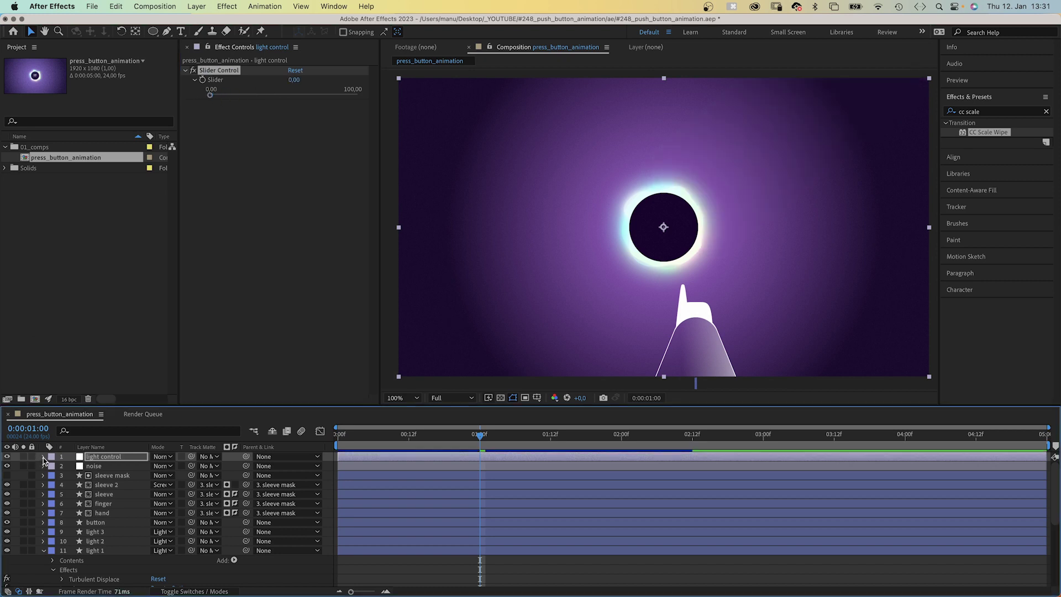
click(54, 466)
click(63, 476)
right_click(95, 488)
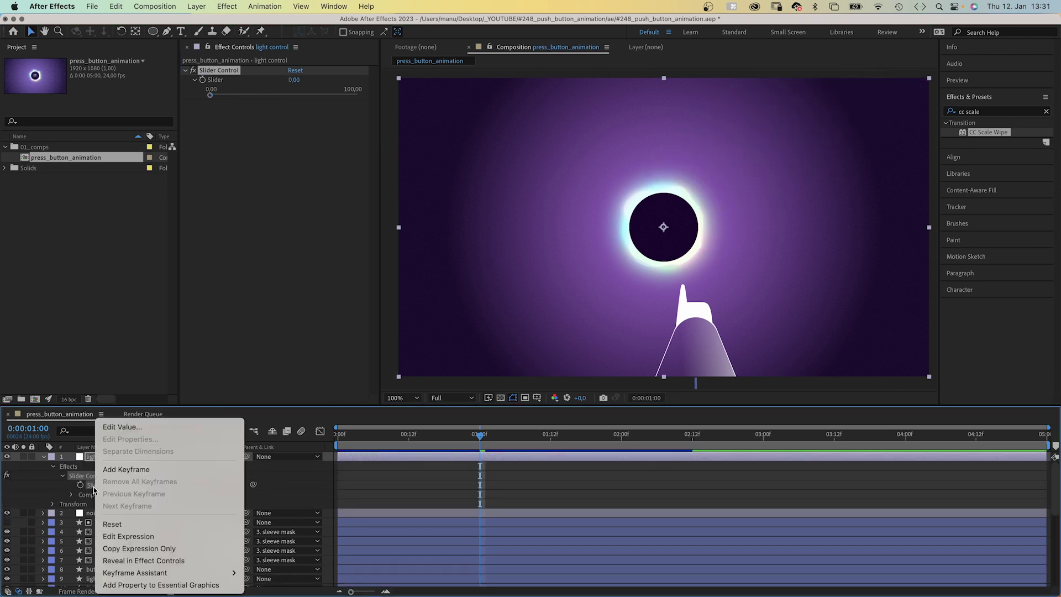
click(131, 429)
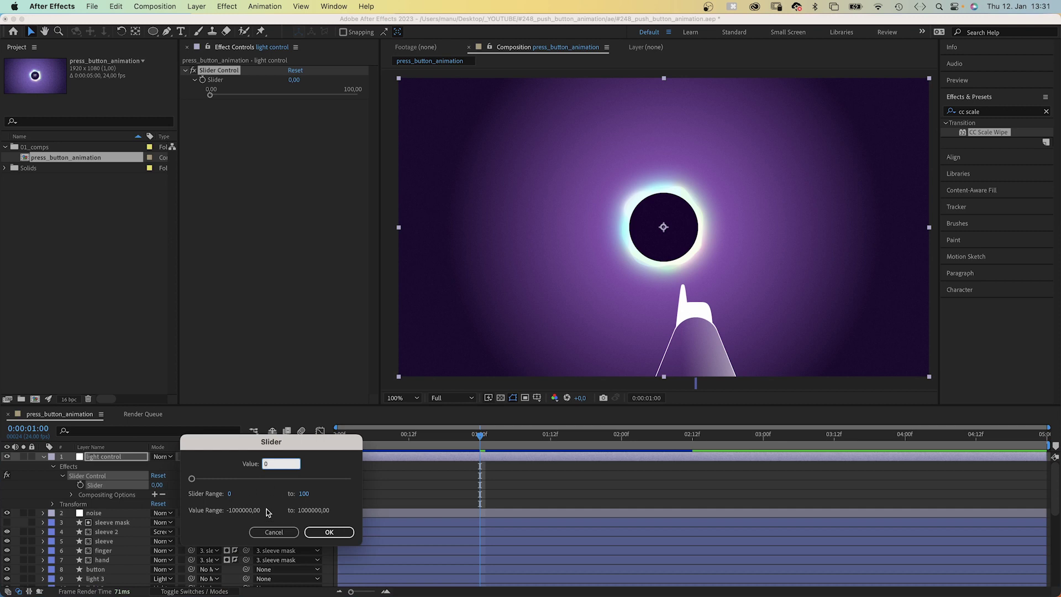
click(303, 494)
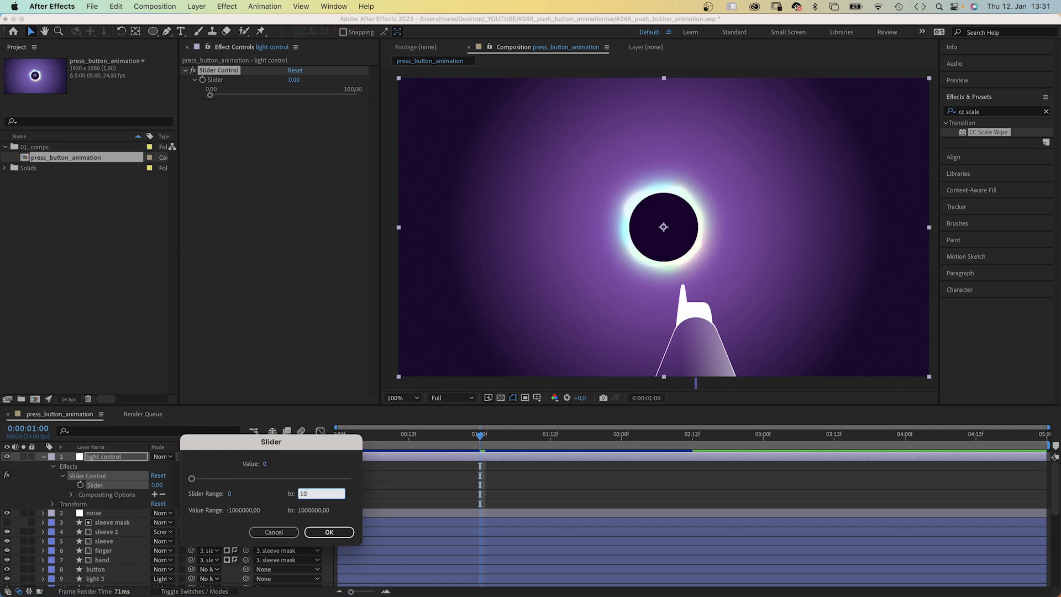
key(Return)
click(44, 457)
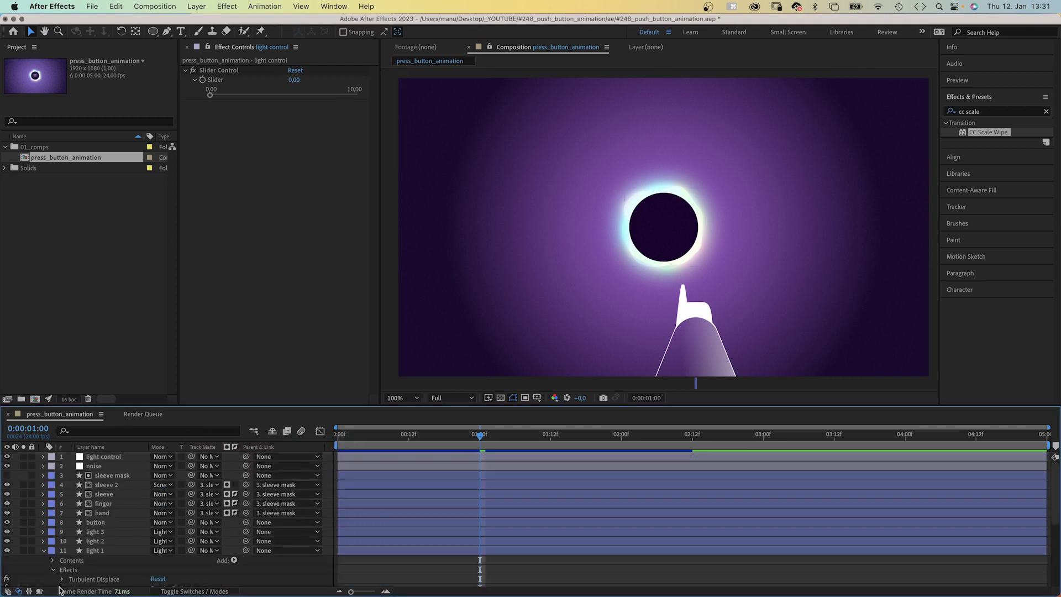
Drive light 1's CC Scale Wipe Direction with time*5 and raise Stretch to 5.58
click(94, 552)
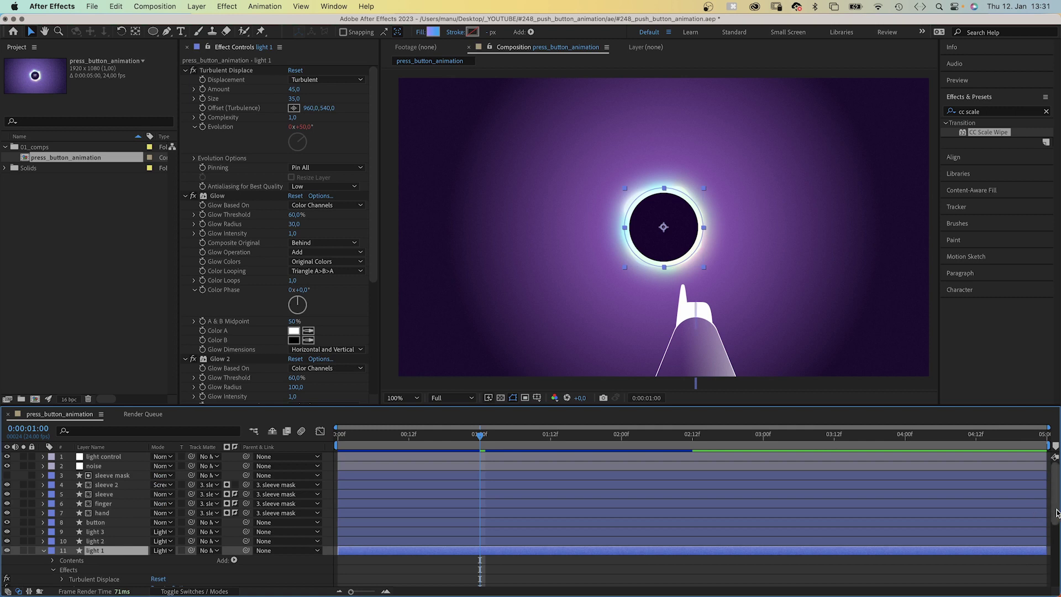
drag(1054, 515, 1059, 551)
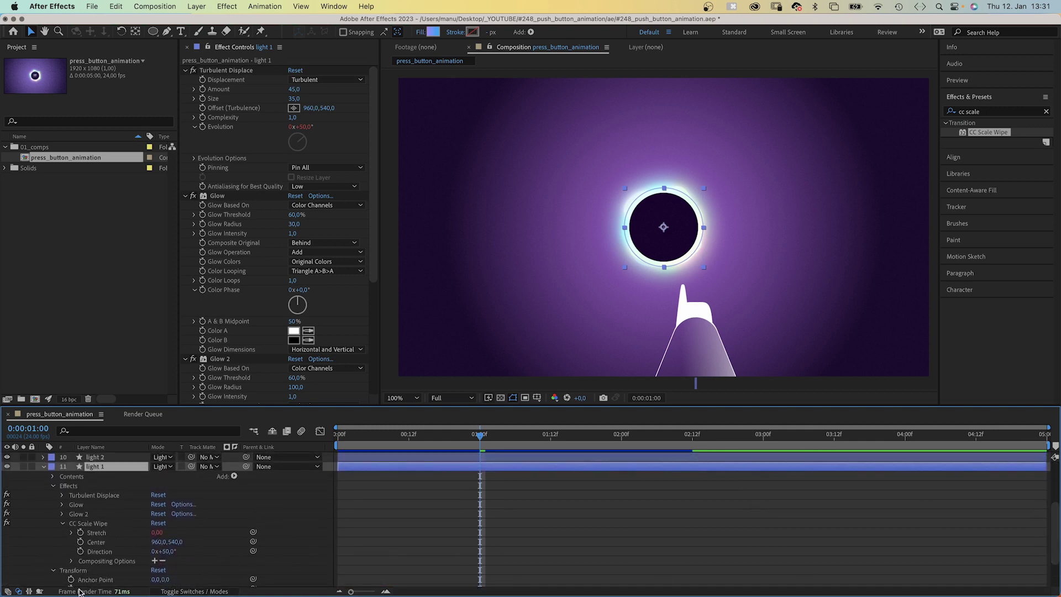
alt+click(80, 552)
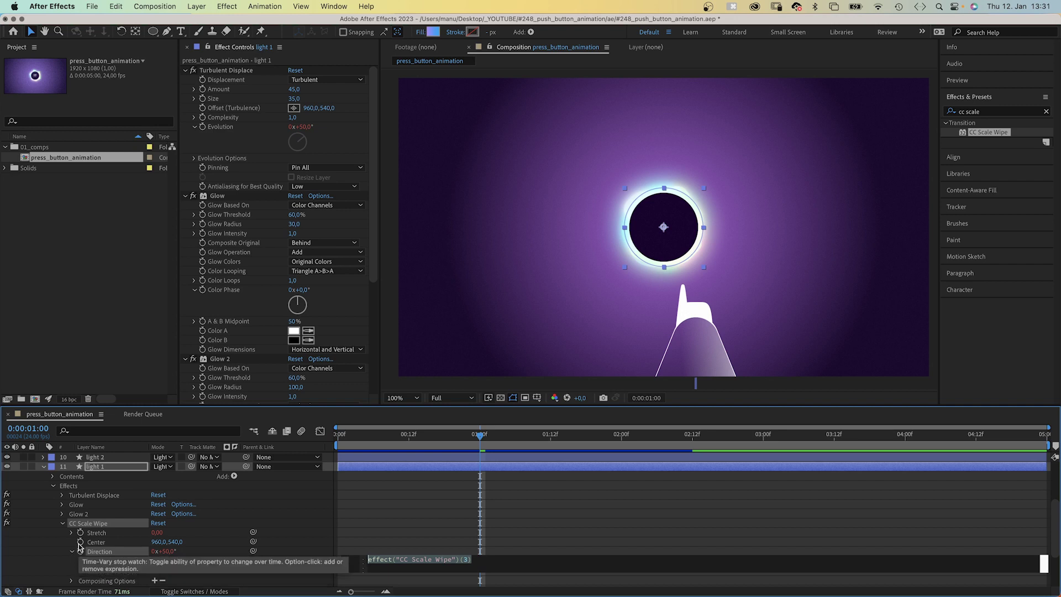
text(time*)
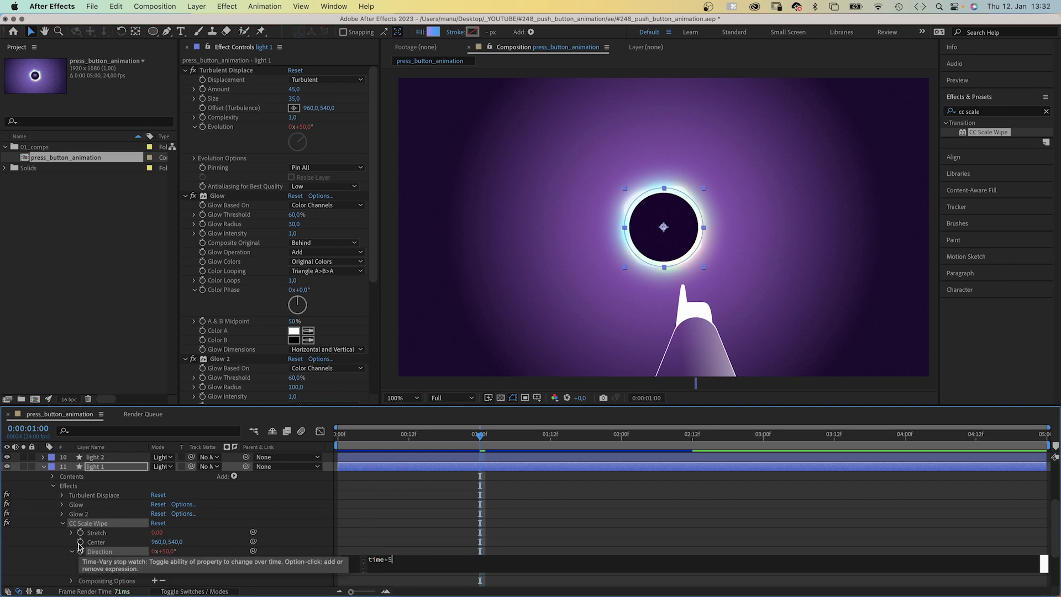
text(5)
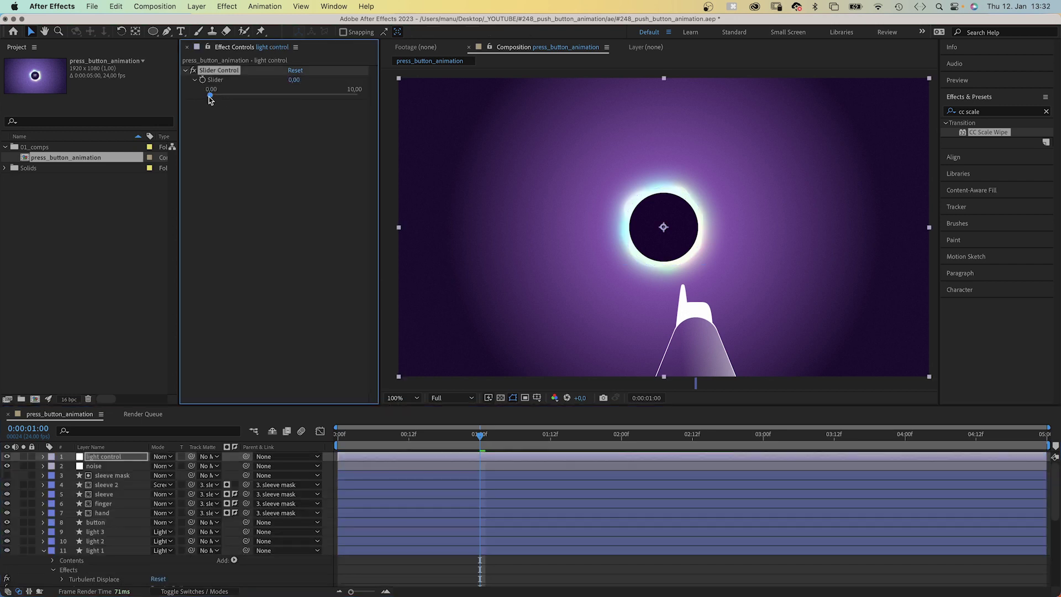
drag(211, 95, 290, 90)
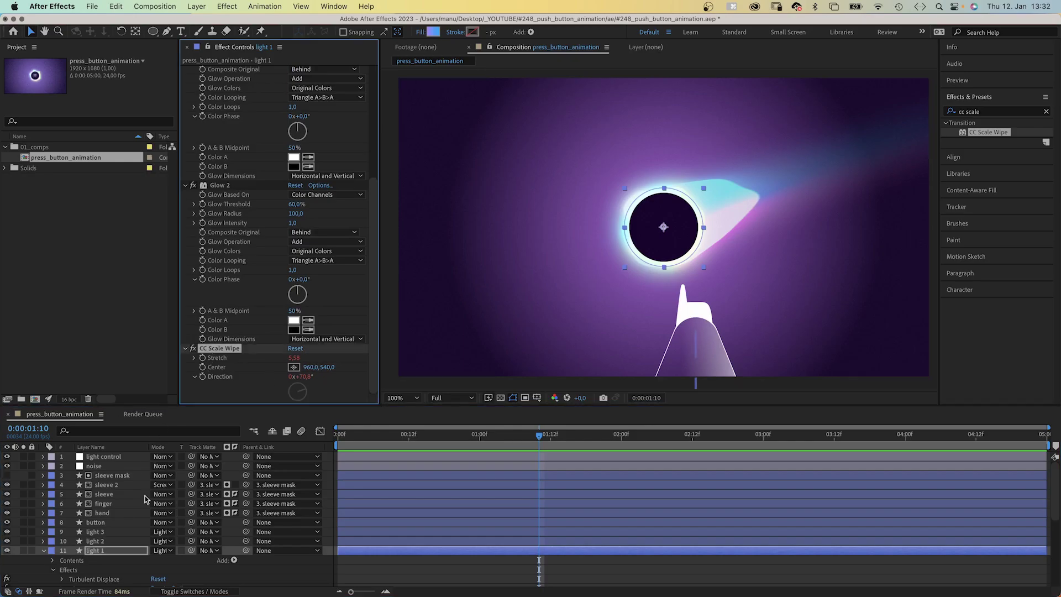
Change light 2's Direction expression to time*50+130
click(92, 542)
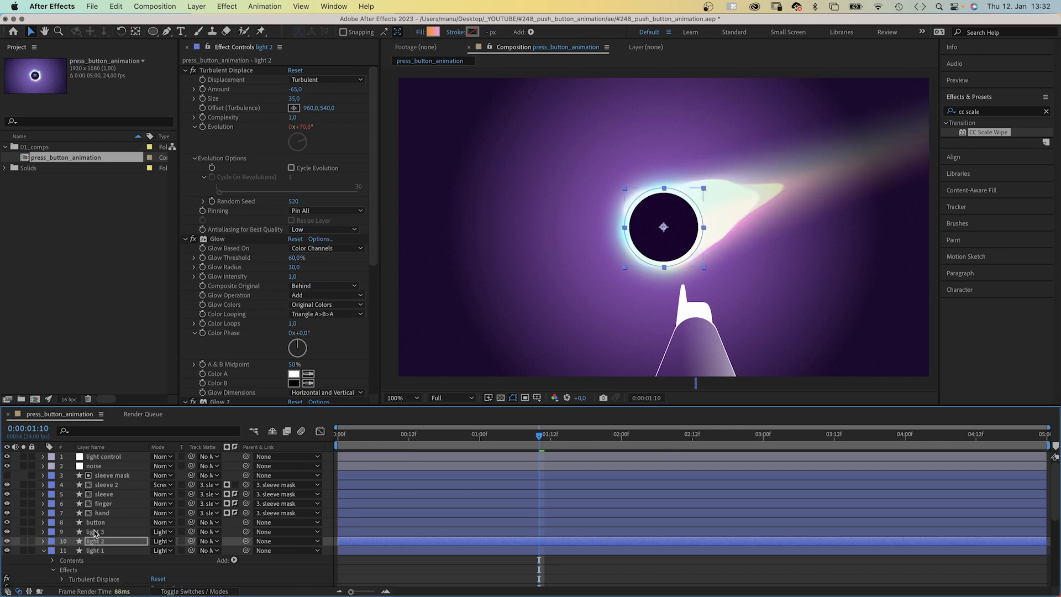
click(96, 531)
key(Return)
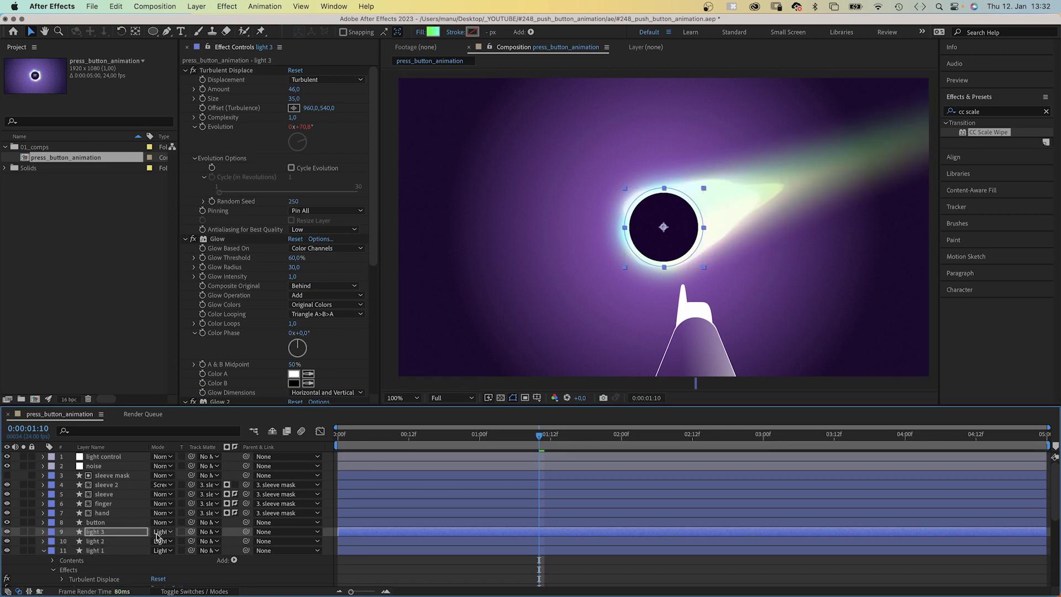
click(106, 542)
key(e)
key(e)
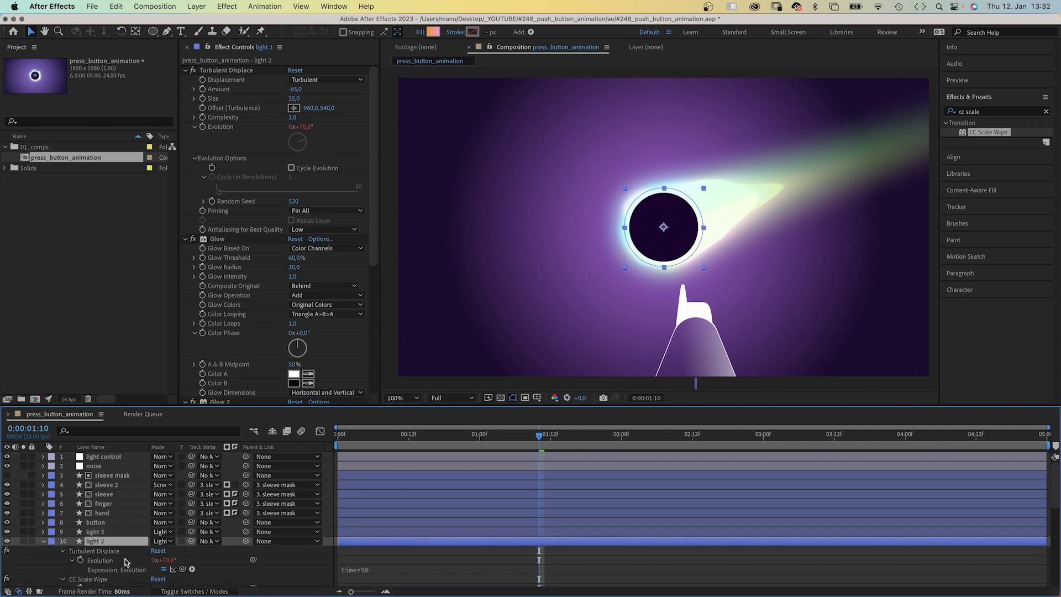
drag(1056, 497, 1058, 526)
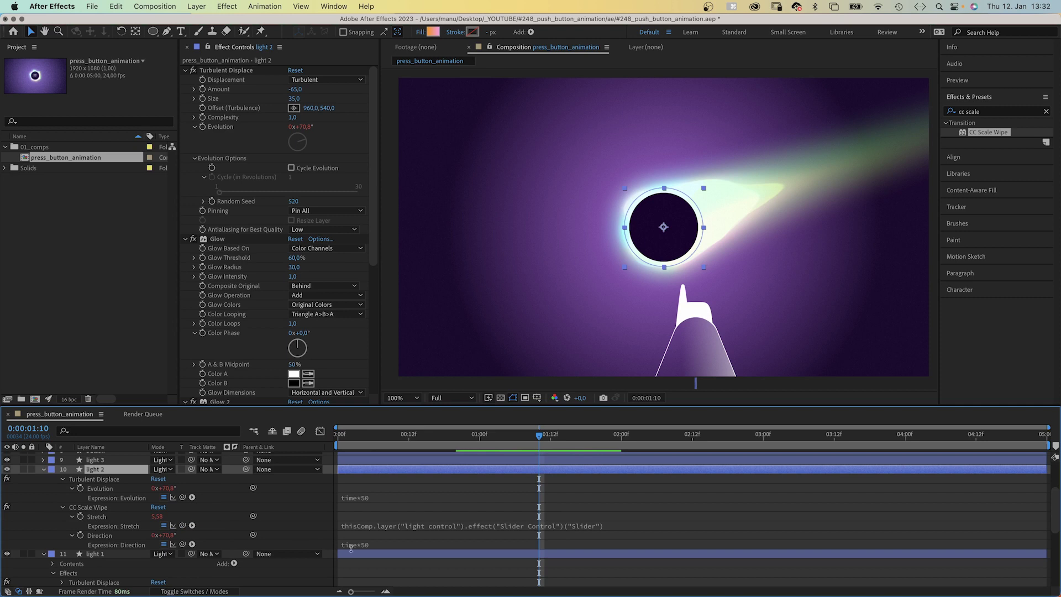
click(356, 547)
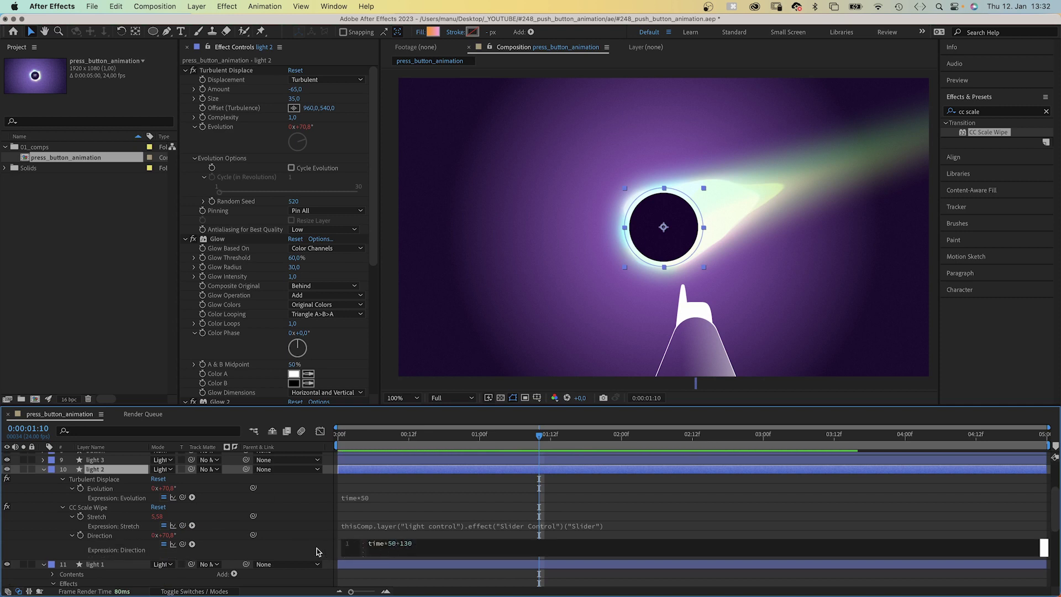
click(316, 552)
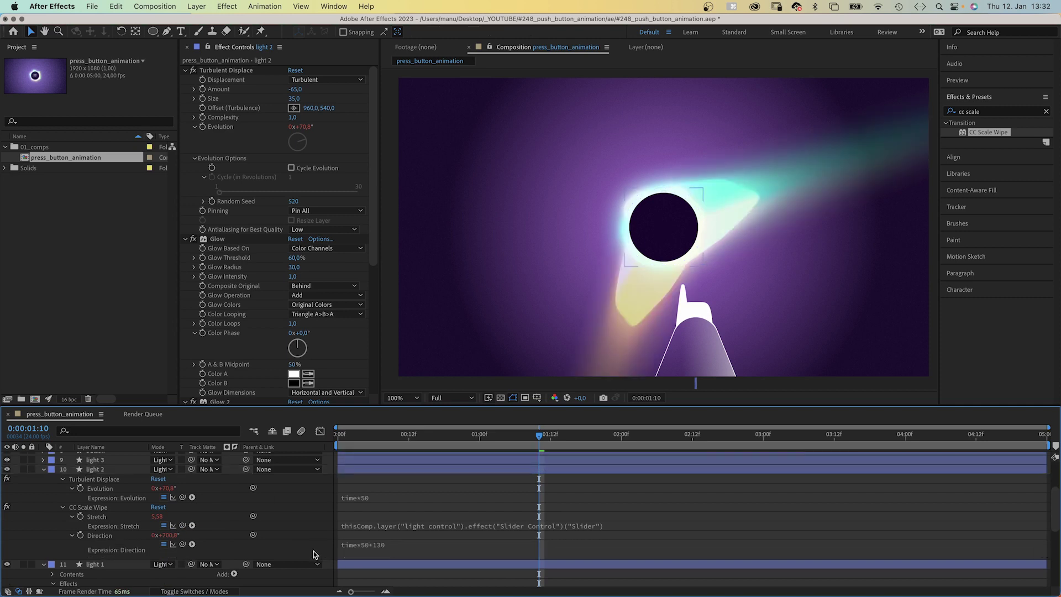
Change light 3's Direction expression to time*50+240 and preview the three rays
click(95, 461)
key(e)
key(e)
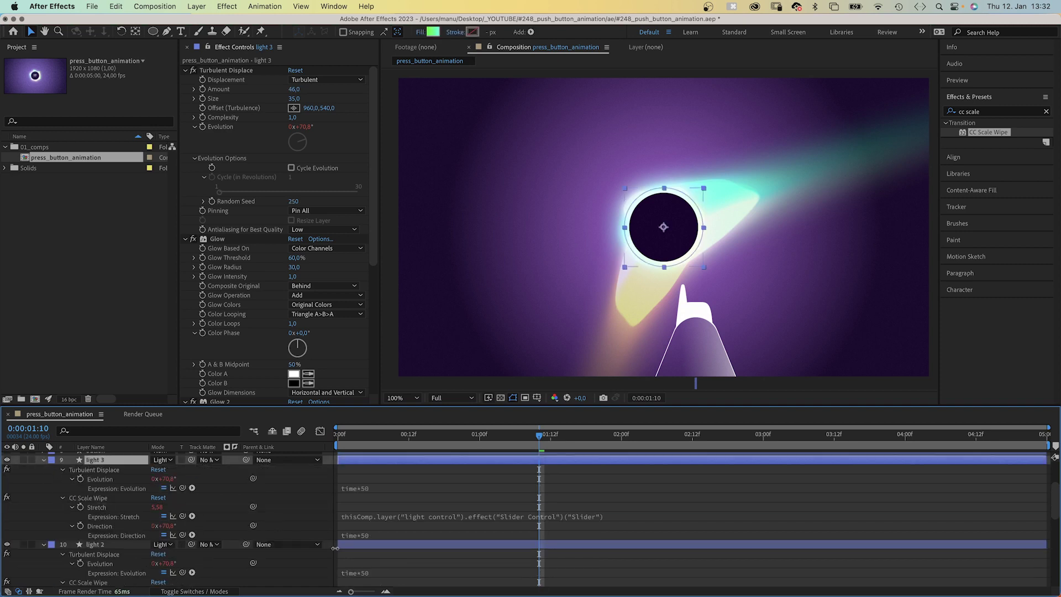
click(354, 536)
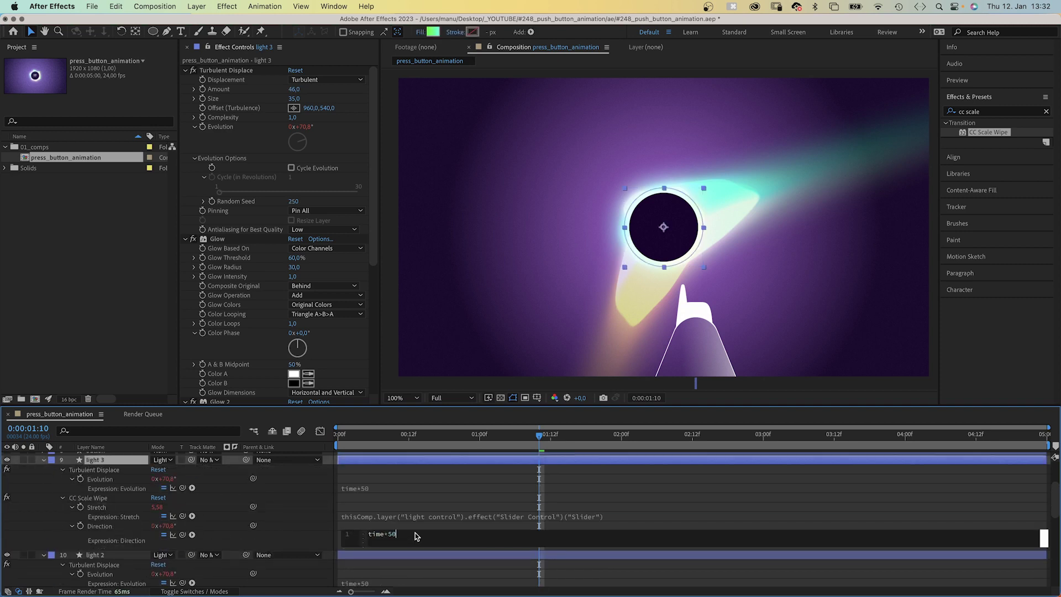
click(326, 544)
key(space)
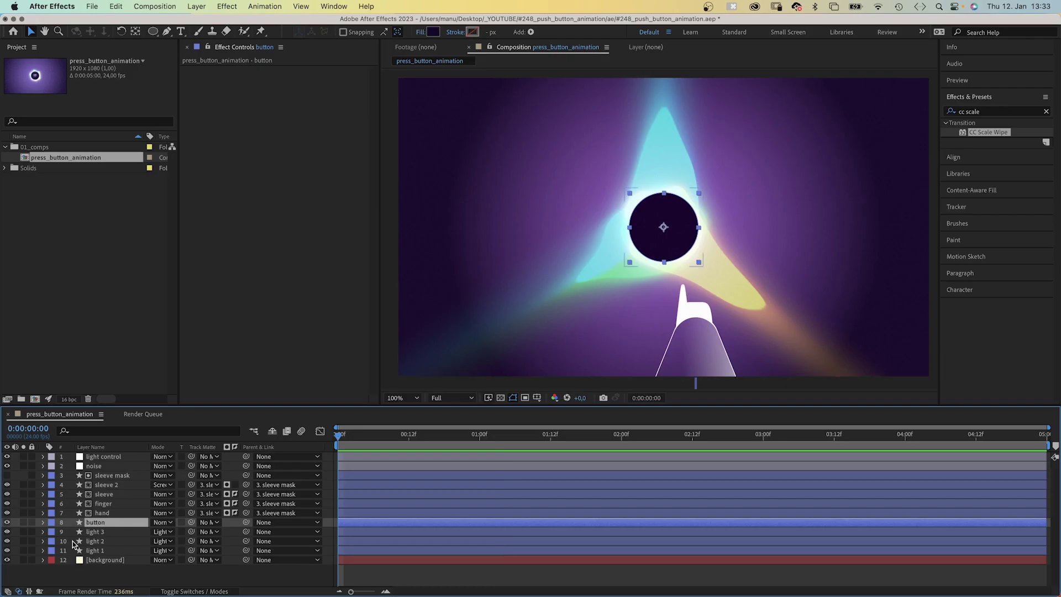
Keyframe the button's Scale at 100% at 0:00:00:20 and 80% at 0:00:01:03
key(s)
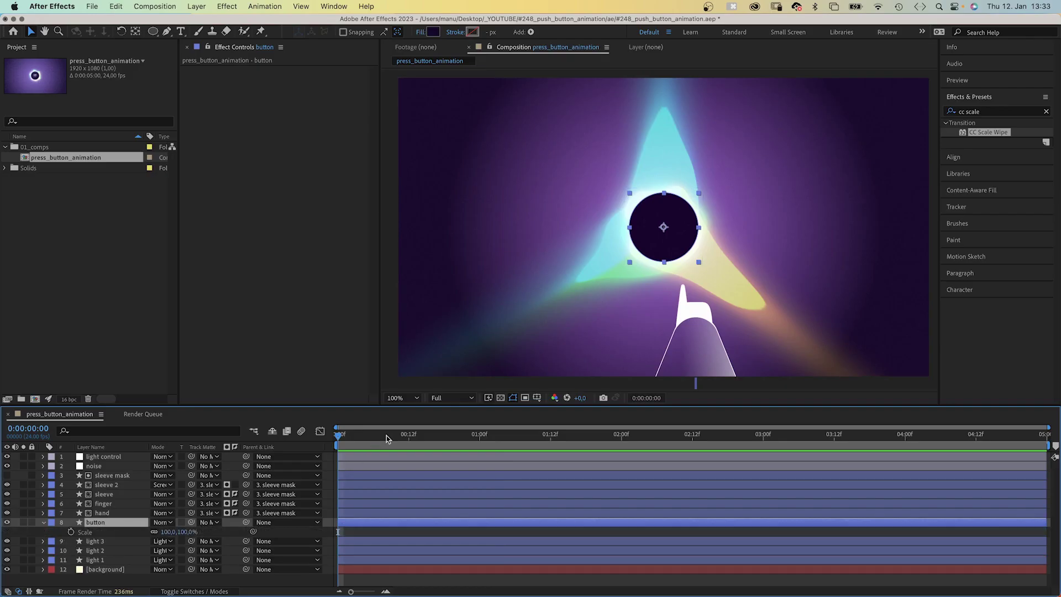
drag(386, 437, 496, 435)
click(70, 532)
click(169, 532)
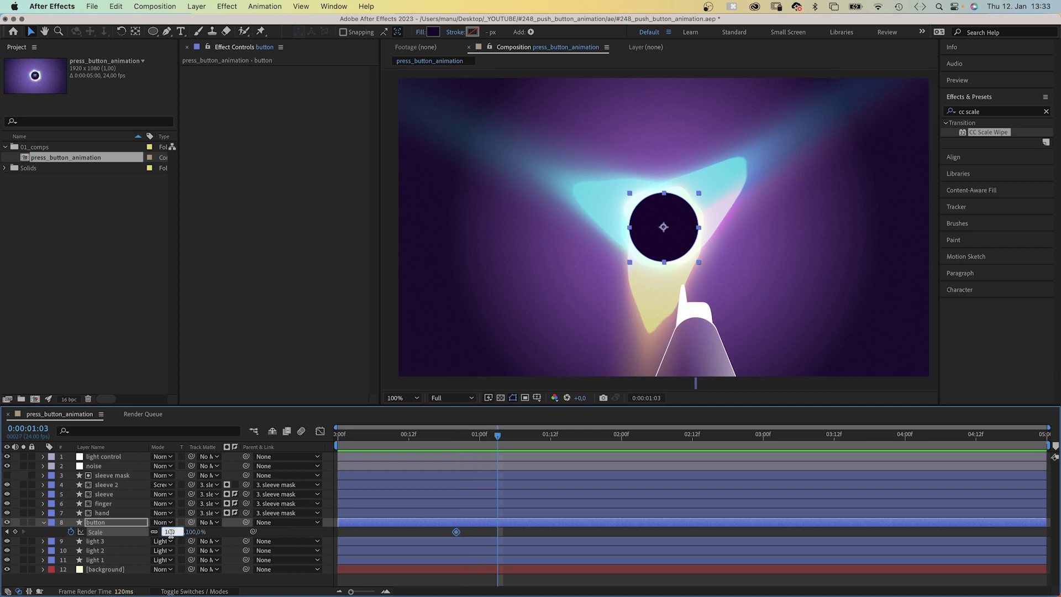
key(Return)
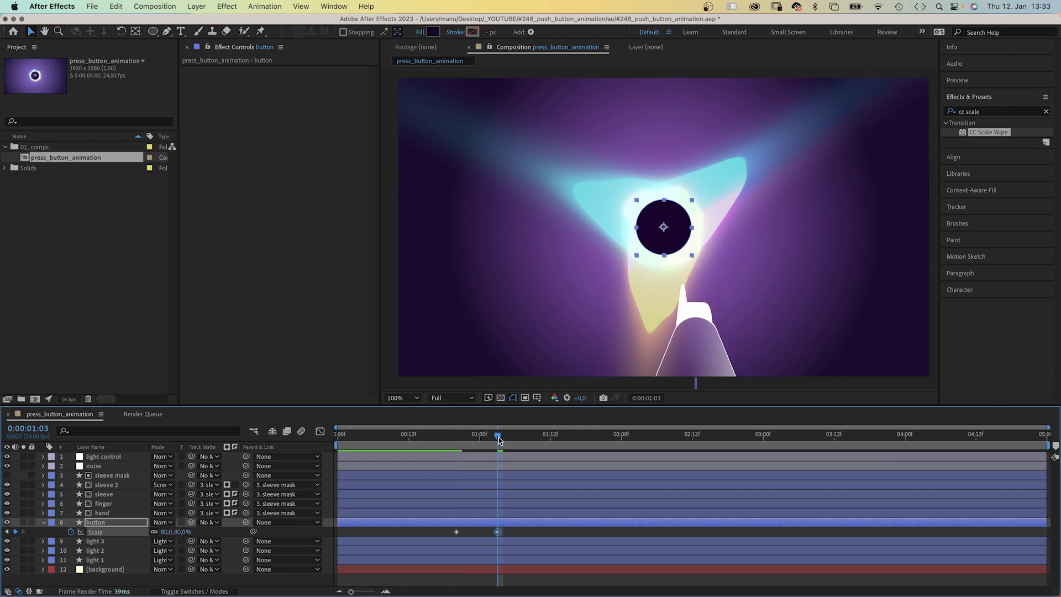
drag(498, 439, 551, 437)
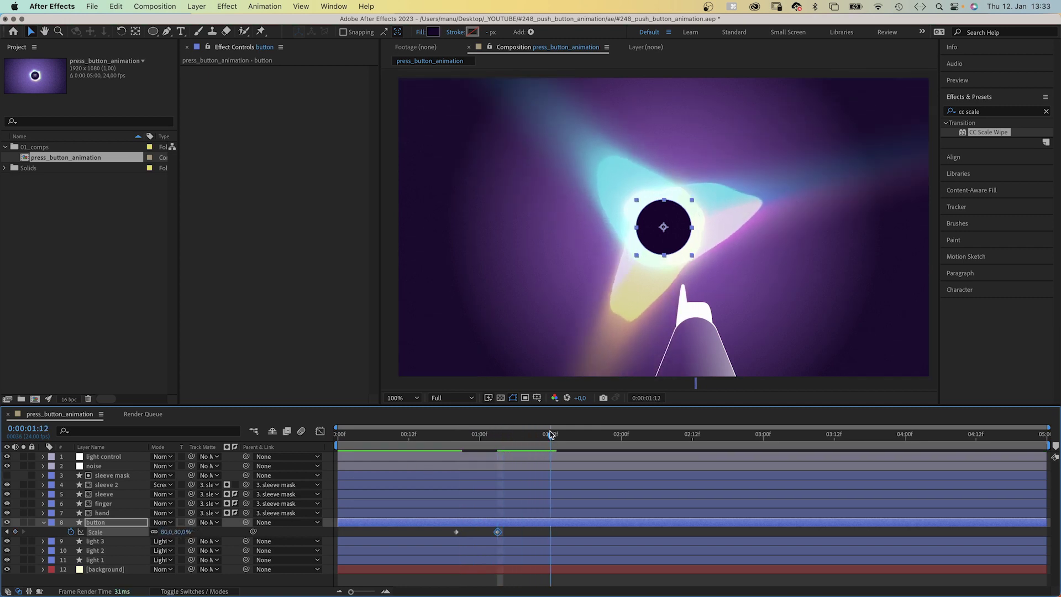
Set the button's Scale back to 100% at 0:00:01:12
click(166, 533)
key(Return)
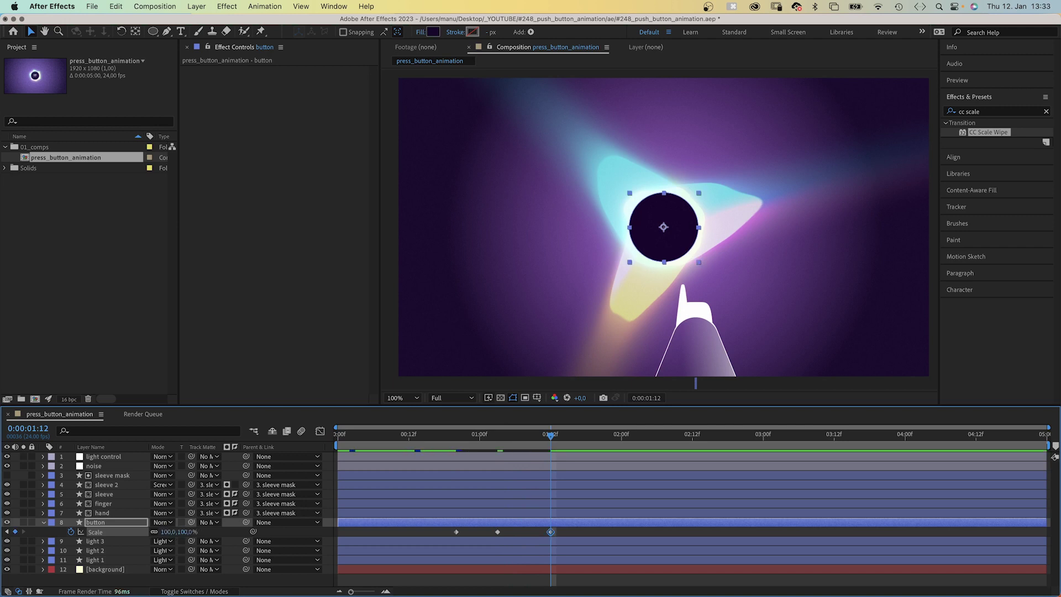
click(320, 432)
click(566, 580)
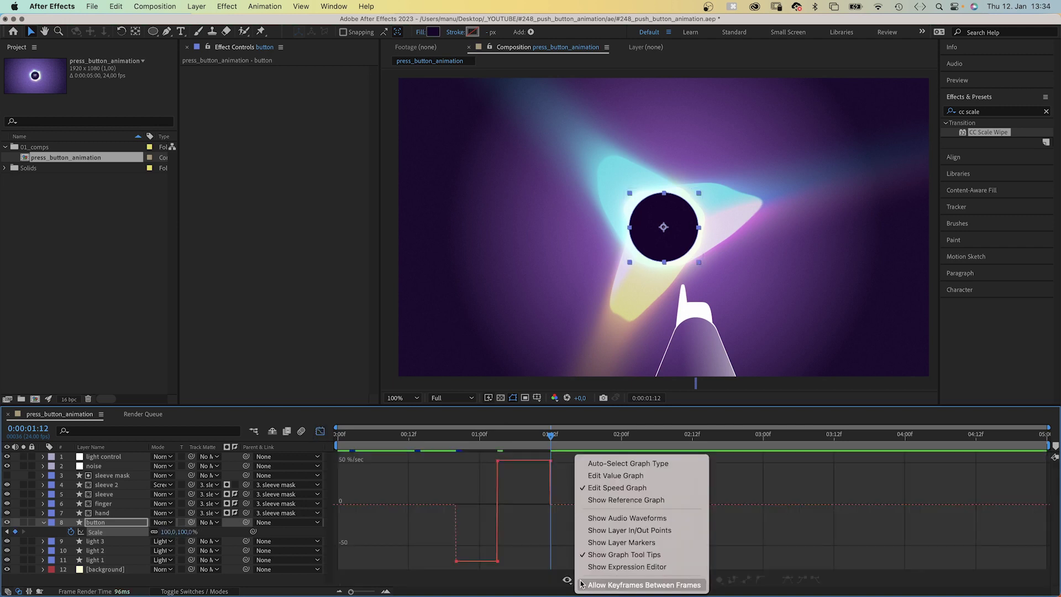
click(625, 490)
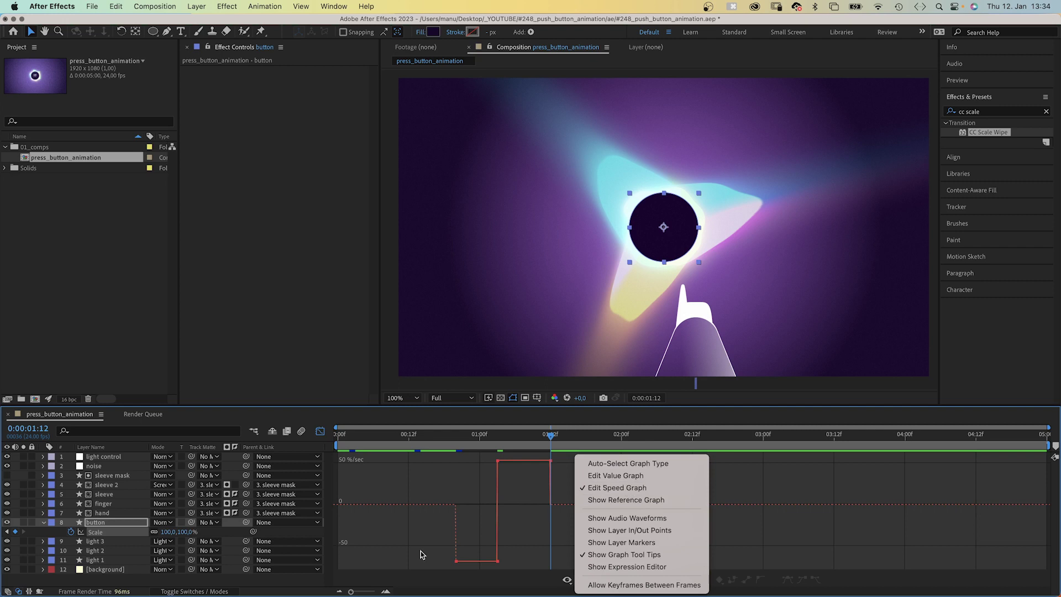
Ease the first and last Scale keyframes in the speed graph, then preview the press
click(457, 561)
drag(460, 562, 472, 487)
click(550, 460)
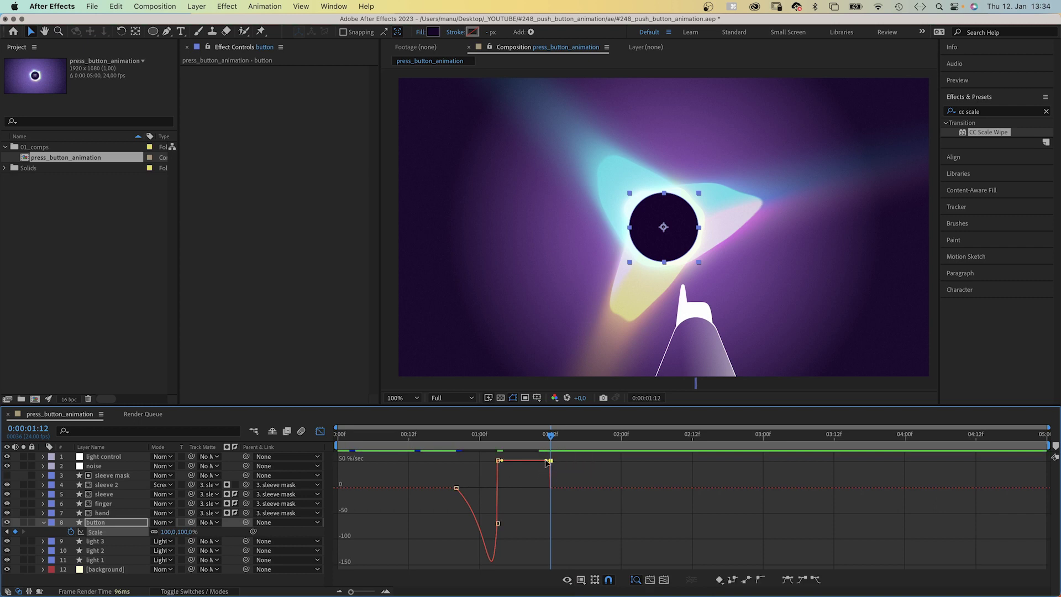
drag(547, 463, 490, 516)
key(space)
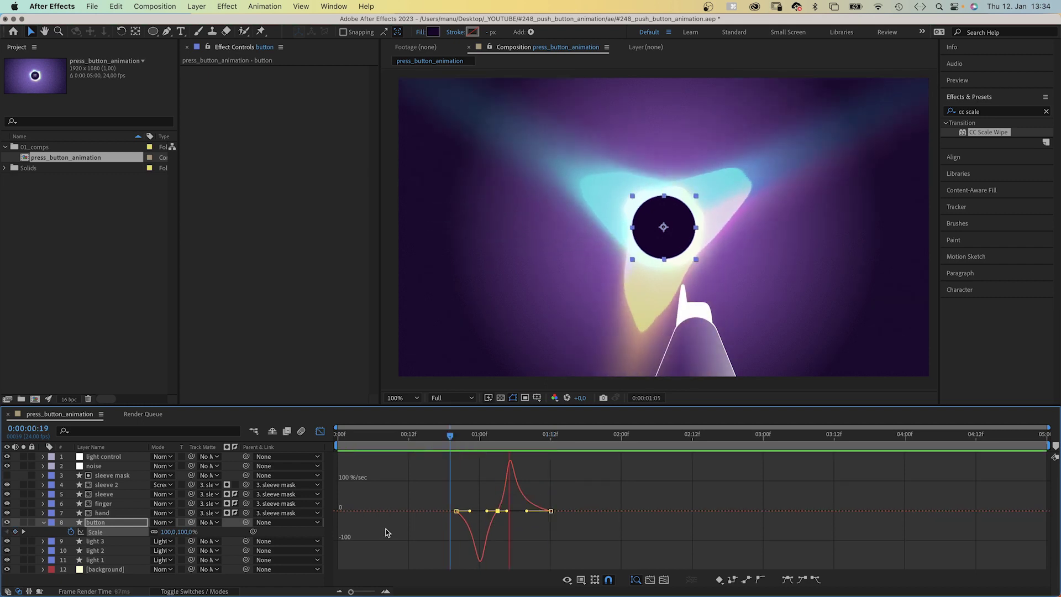
click(459, 438)
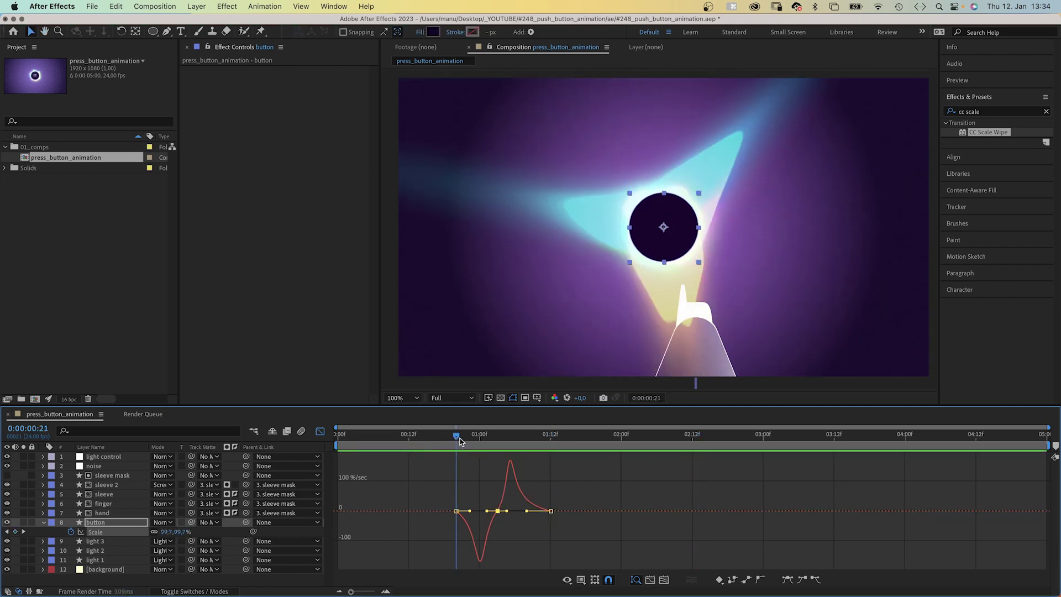
key(space)
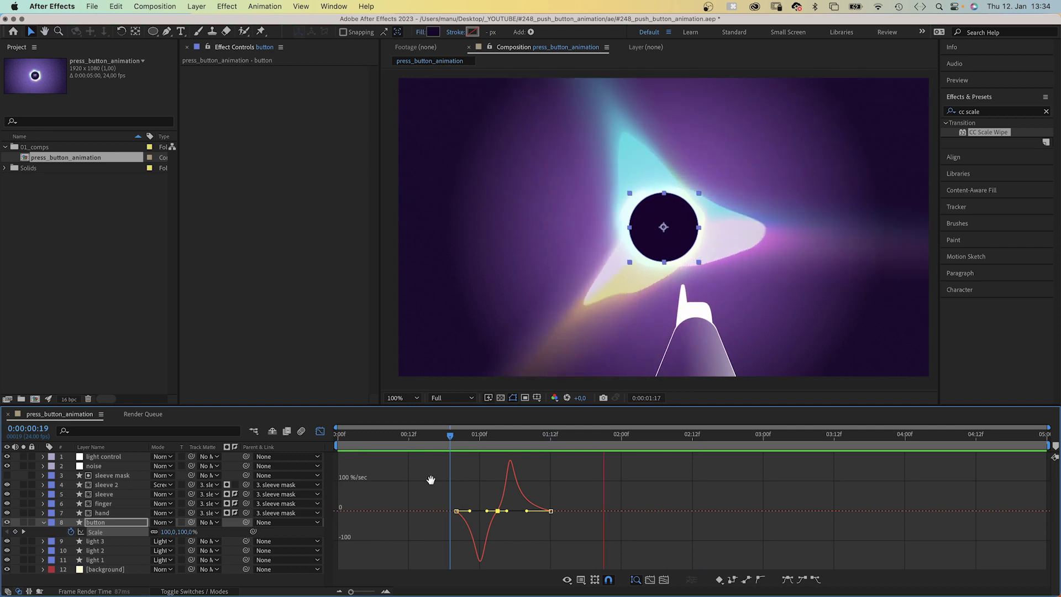
key(space)
Set the light control Slider to 0 and return the time to 01:03
click(43, 522)
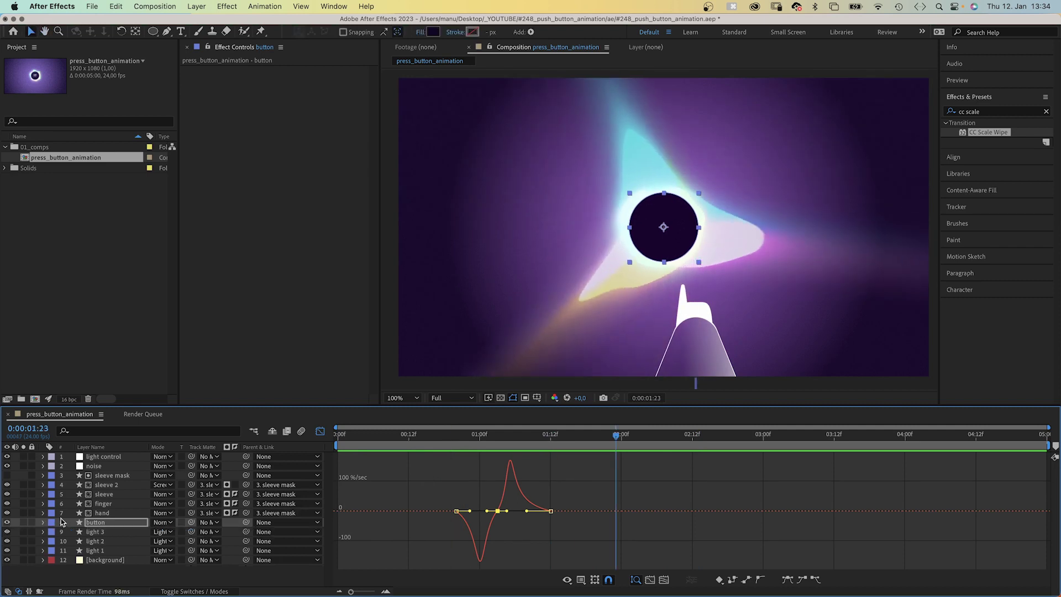
click(319, 430)
click(114, 456)
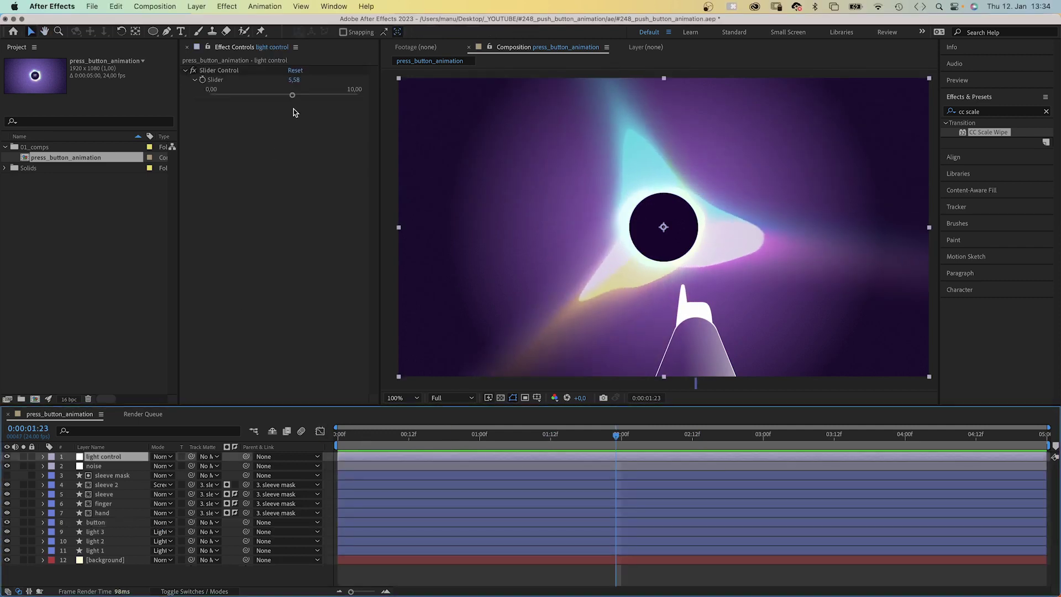
drag(293, 95, 210, 95)
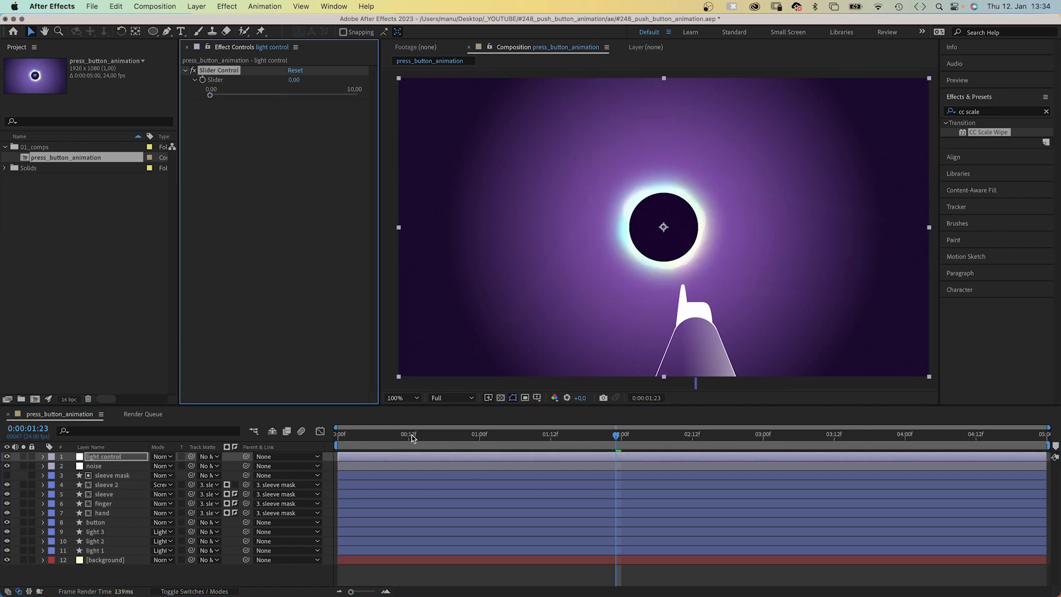
click(96, 523)
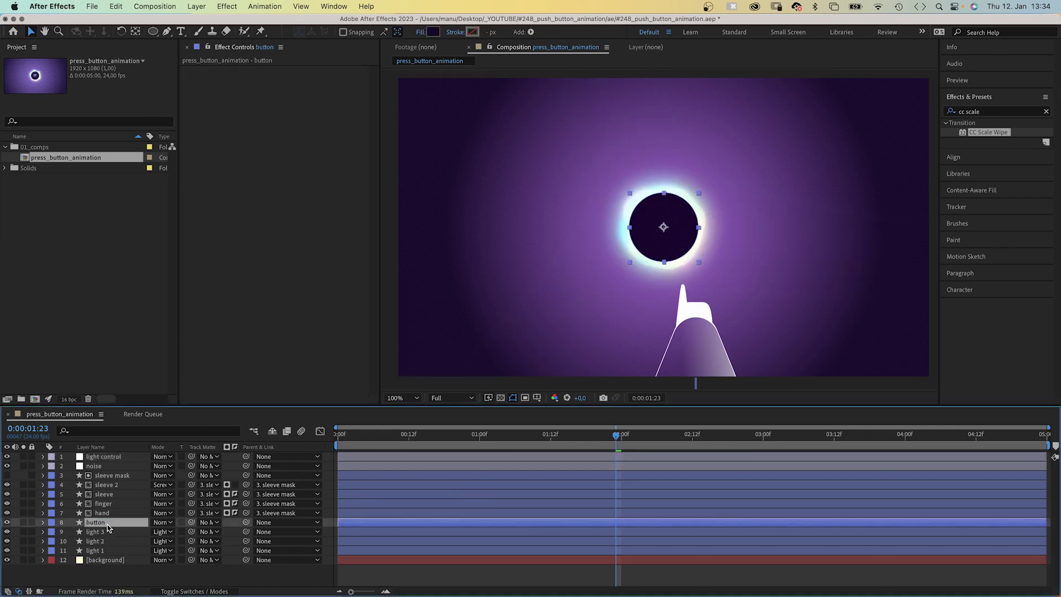
key(s)
drag(436, 436, 498, 436)
Keyframe the light control Slider to 7 at 01:12
key(KP_1)
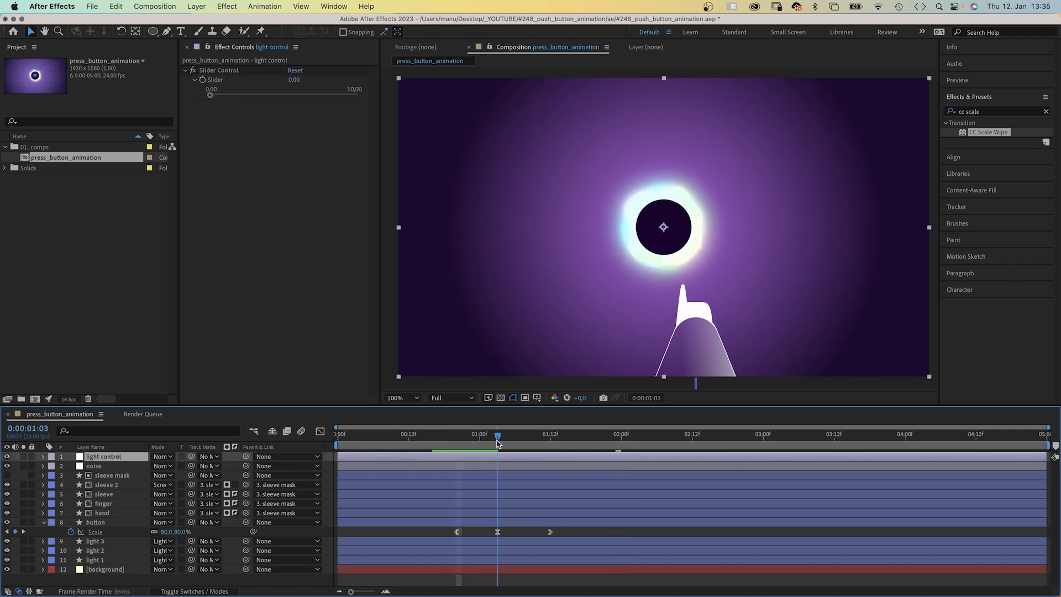
click(202, 82)
key(u)
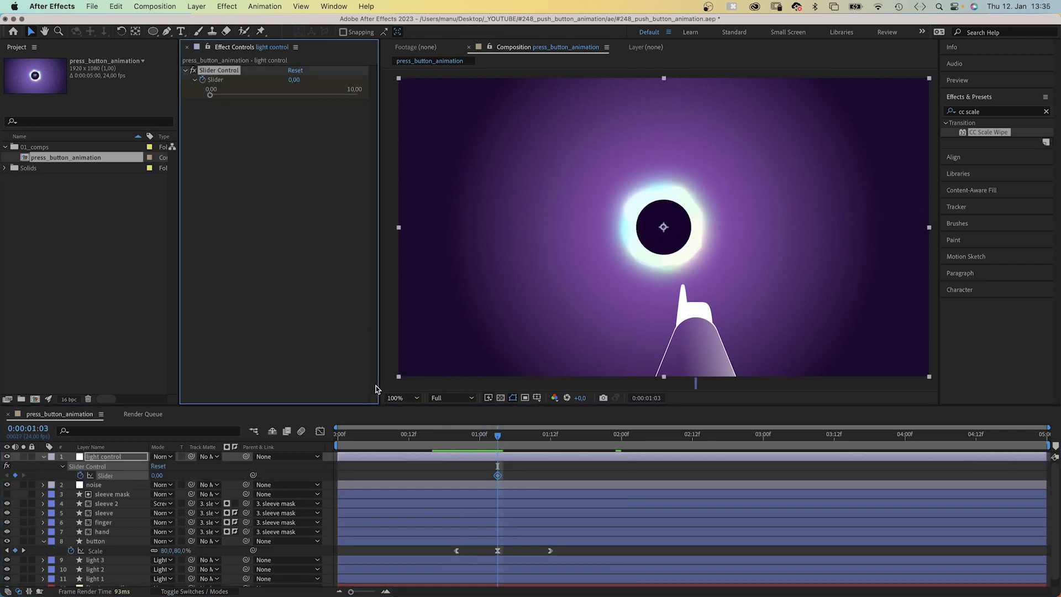
click(511, 441)
drag(511, 442, 550, 440)
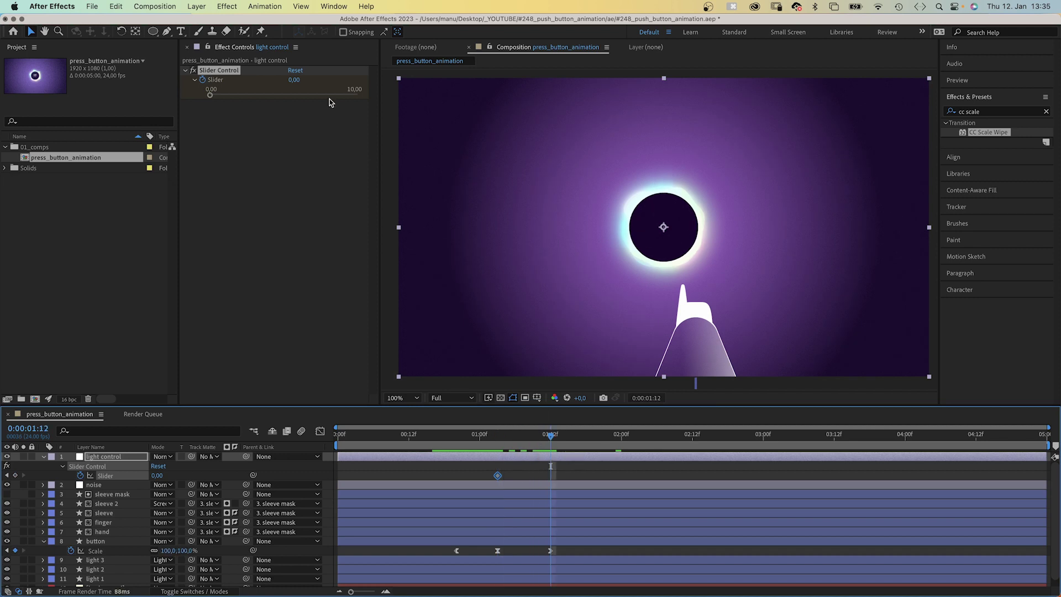
click(293, 80)
text(7)
key(Return)
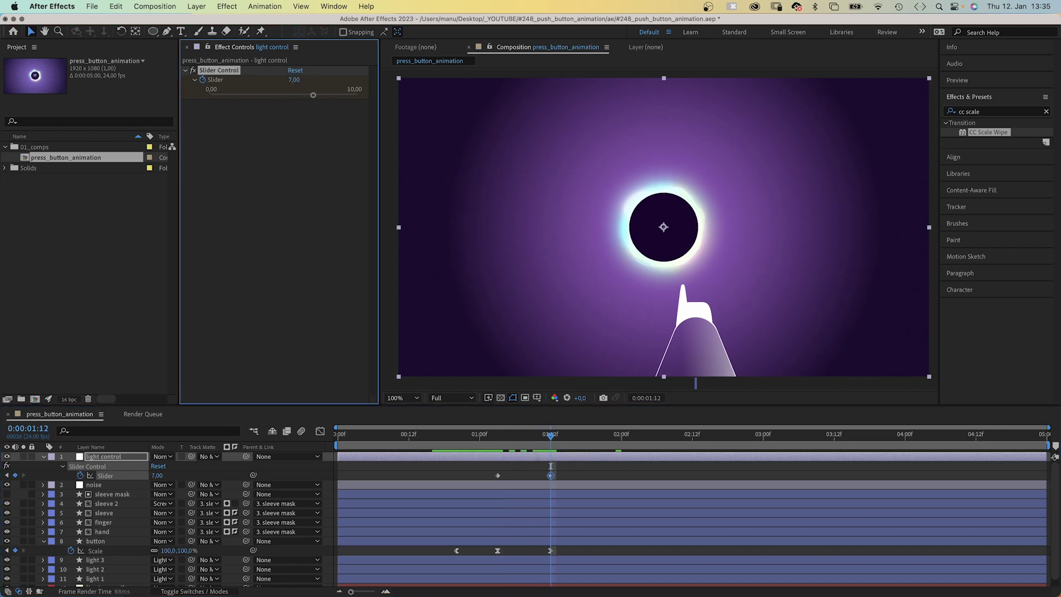
Apply Easy Ease to both Slider keyframes and preview from 00:20
drag(566, 477, 486, 482)
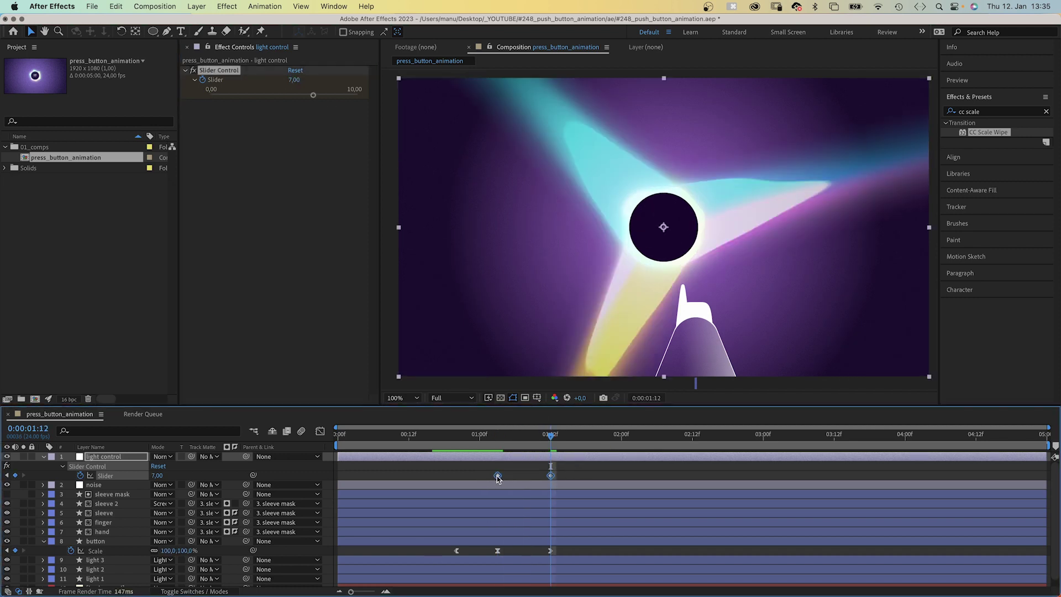
right_click(498, 475)
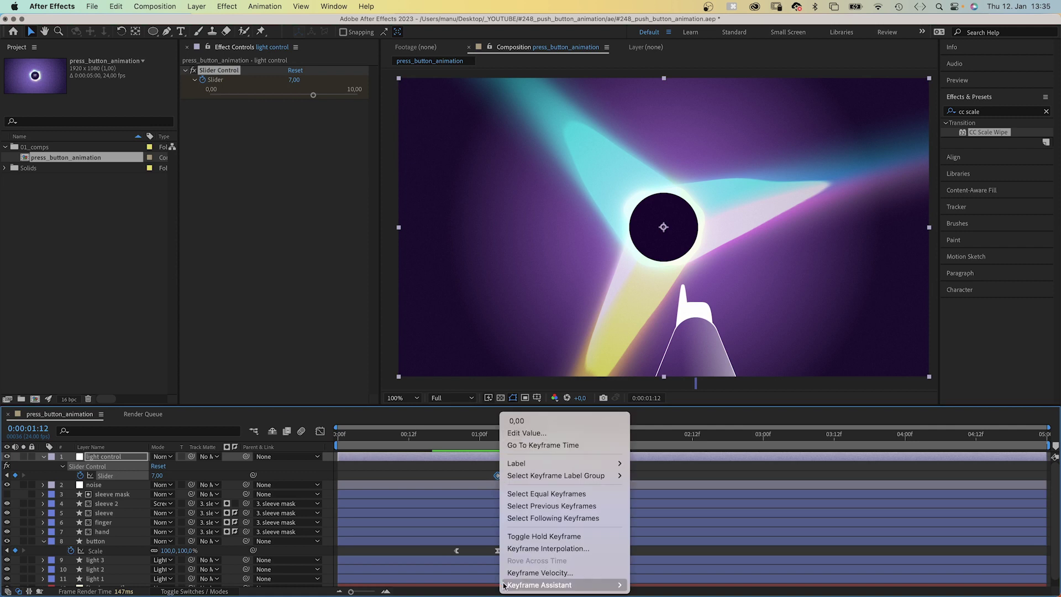
mouse_move(512, 585)
click(662, 512)
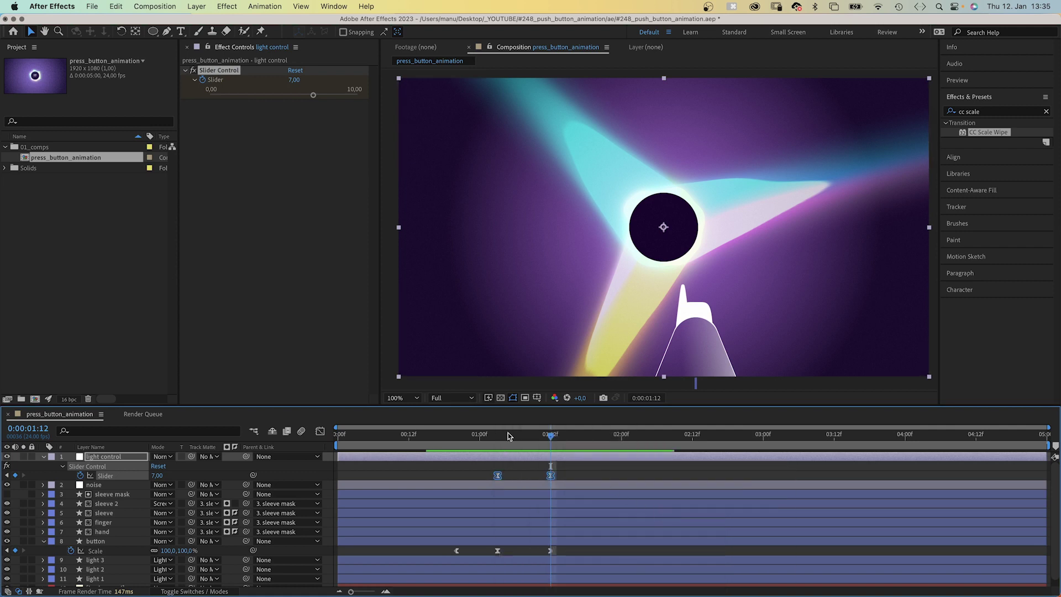
drag(511, 436, 458, 453)
key(space)
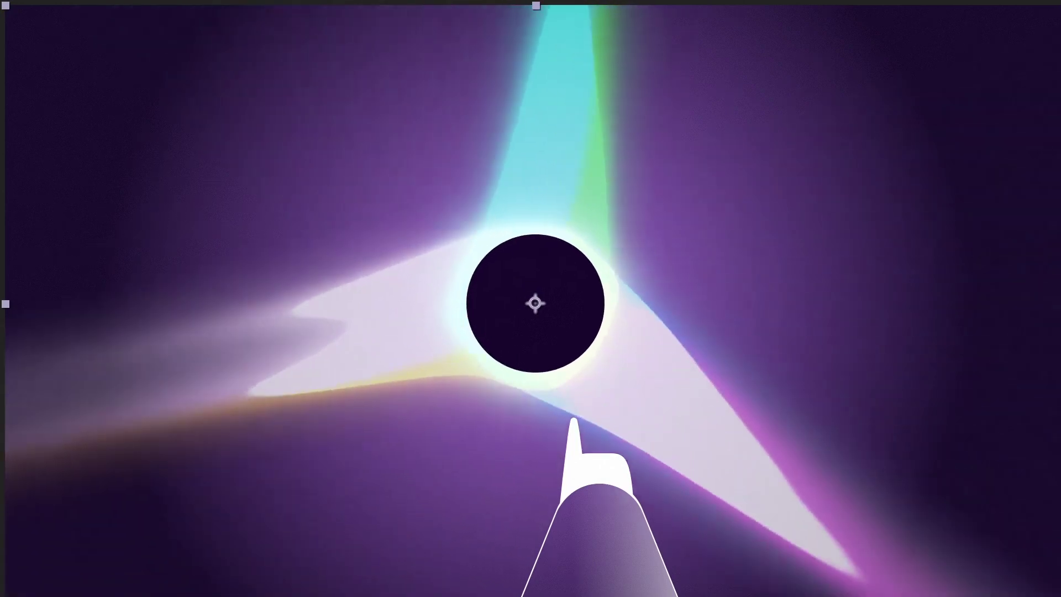
Keyframe the sleeve mask's Position off-screen at 00:10 and near the button at 00:20
click(105, 495)
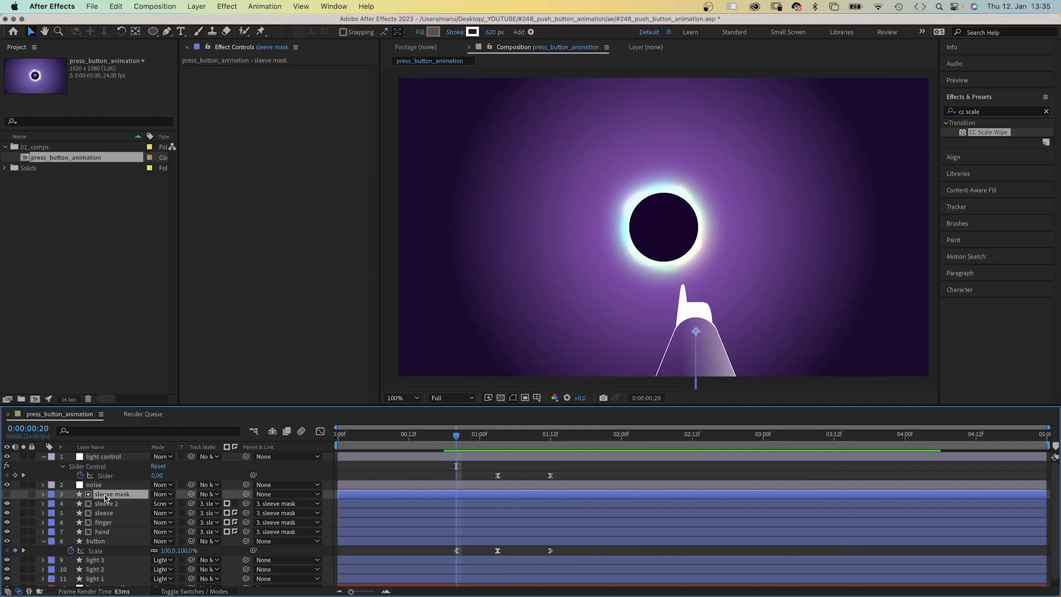
key(p)
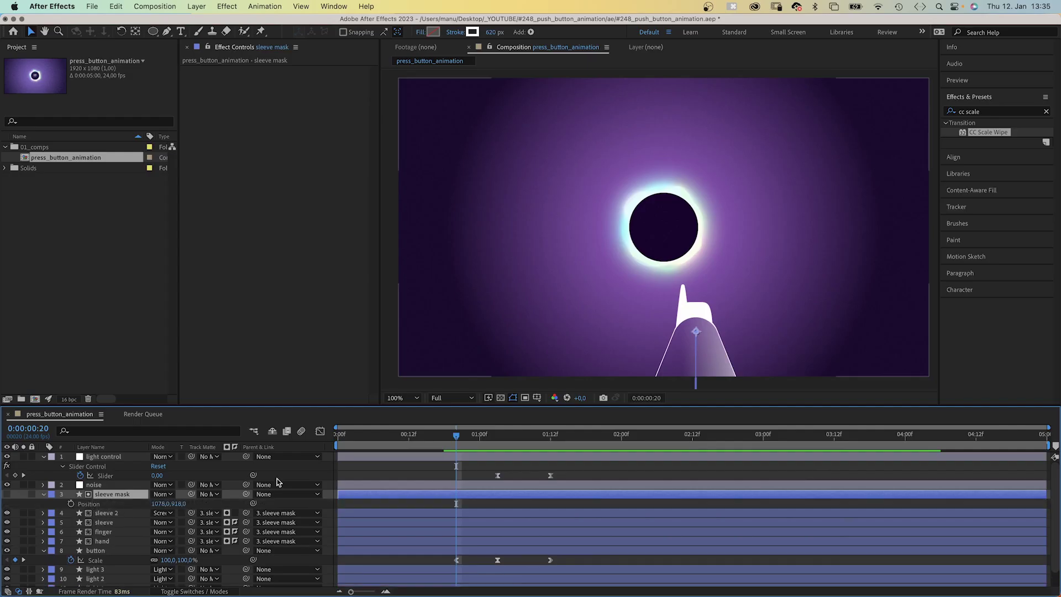
drag(417, 433, 397, 439)
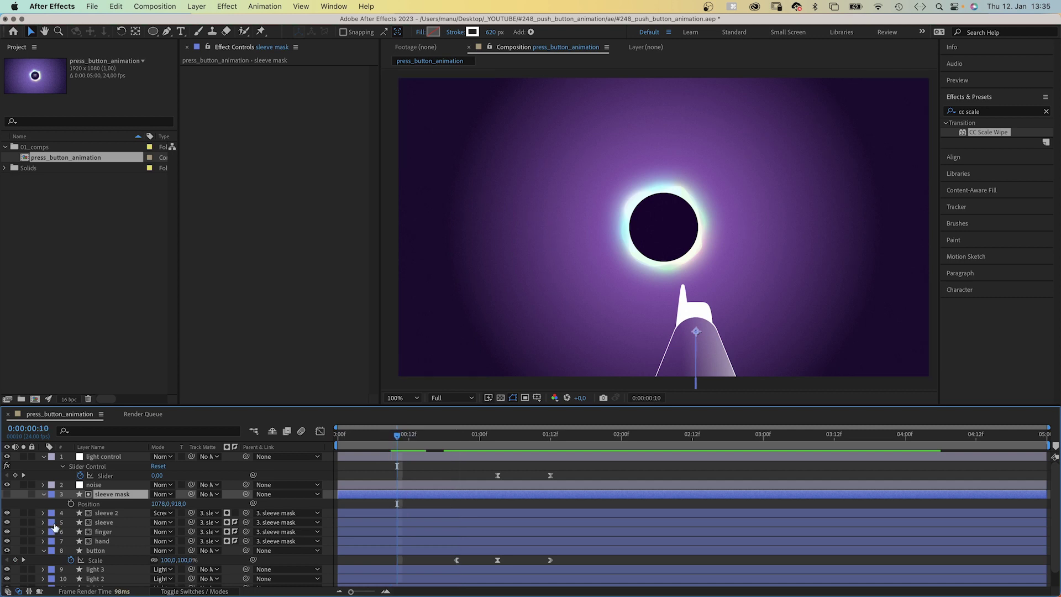
click(71, 504)
drag(697, 336, 741, 418)
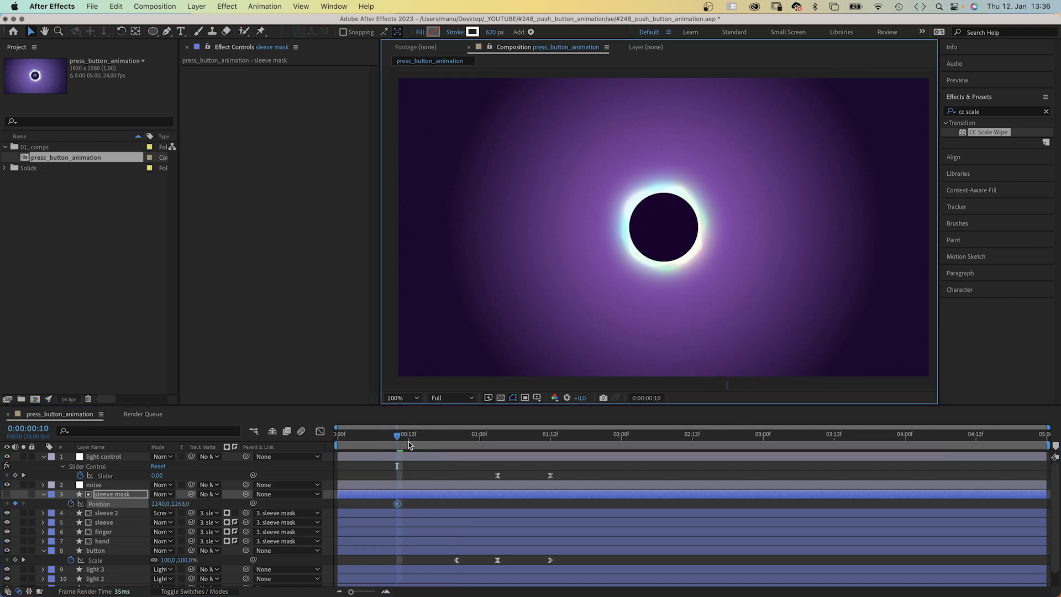
drag(398, 436, 456, 439)
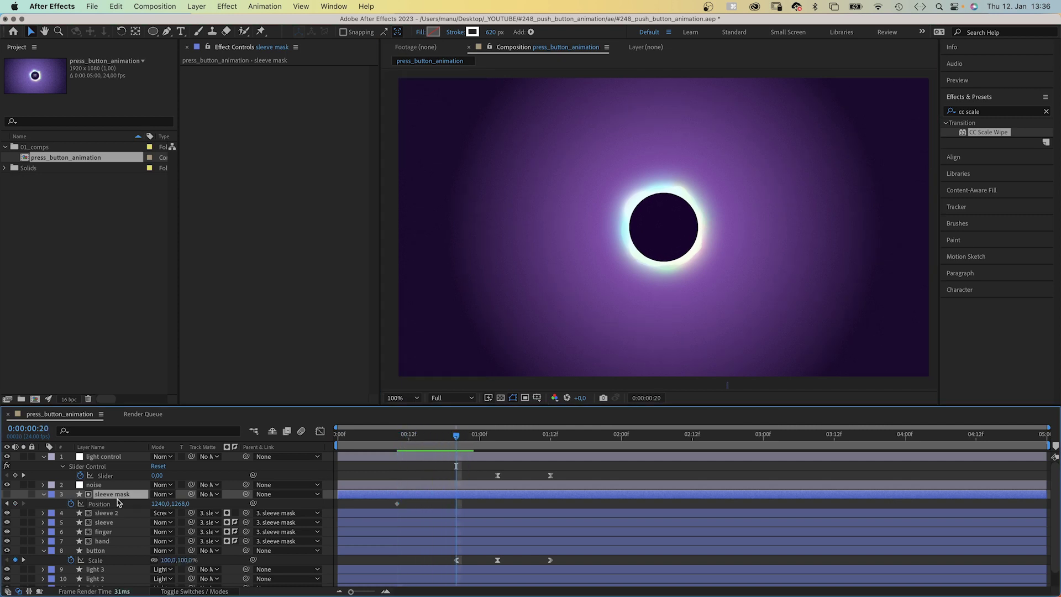
drag(701, 328, 673, 269)
Add Position keyframes pressing the button at 01:03 and withdrawing the hand at 01:16
key(.)
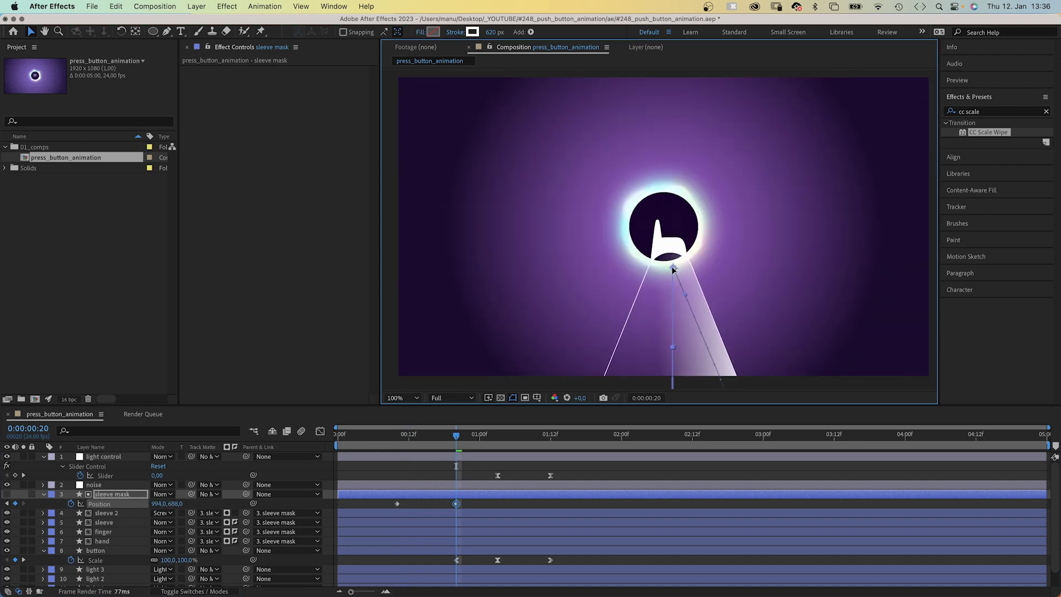
drag(456, 434, 508, 435)
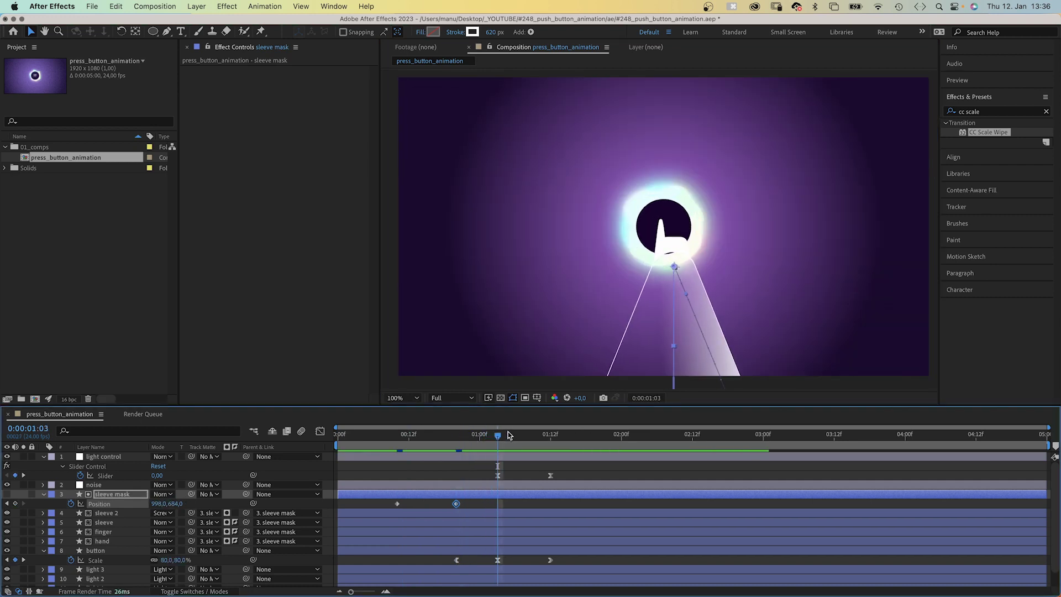
drag(678, 272, 677, 262)
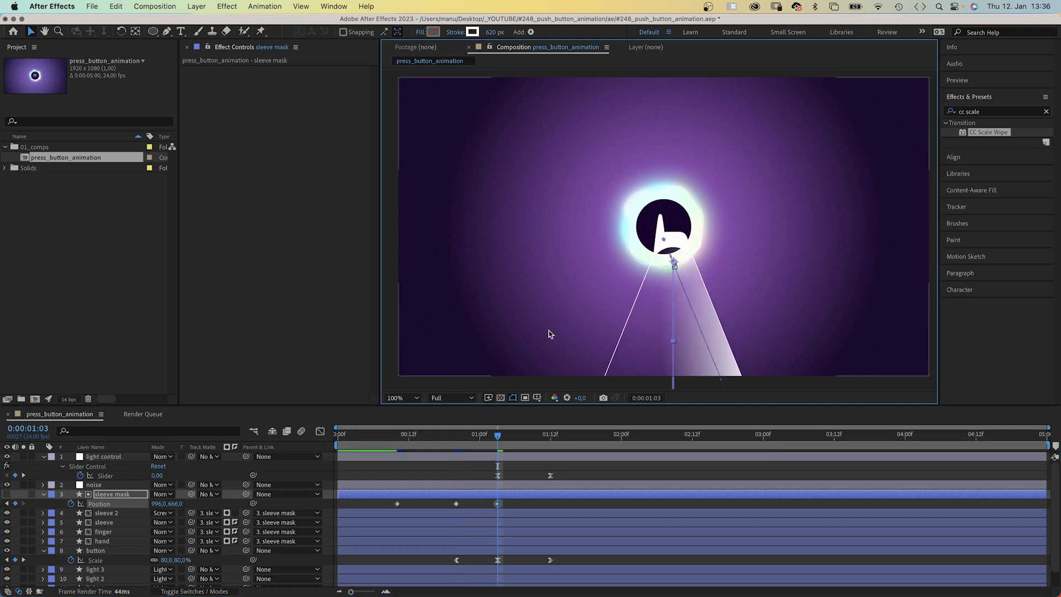
drag(497, 435, 575, 436)
drag(673, 264, 785, 430)
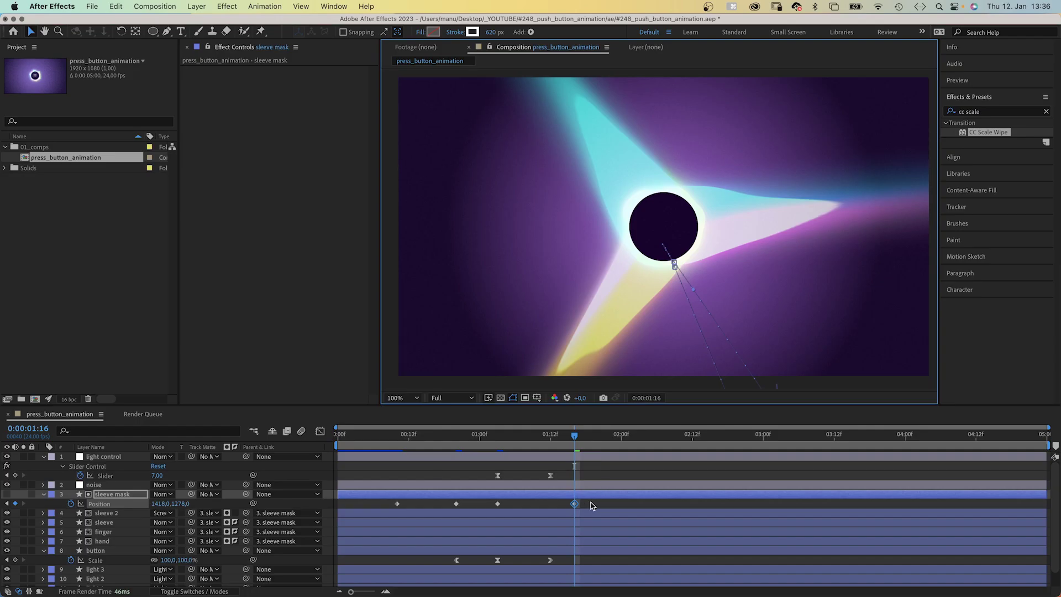
drag(591, 502, 393, 510)
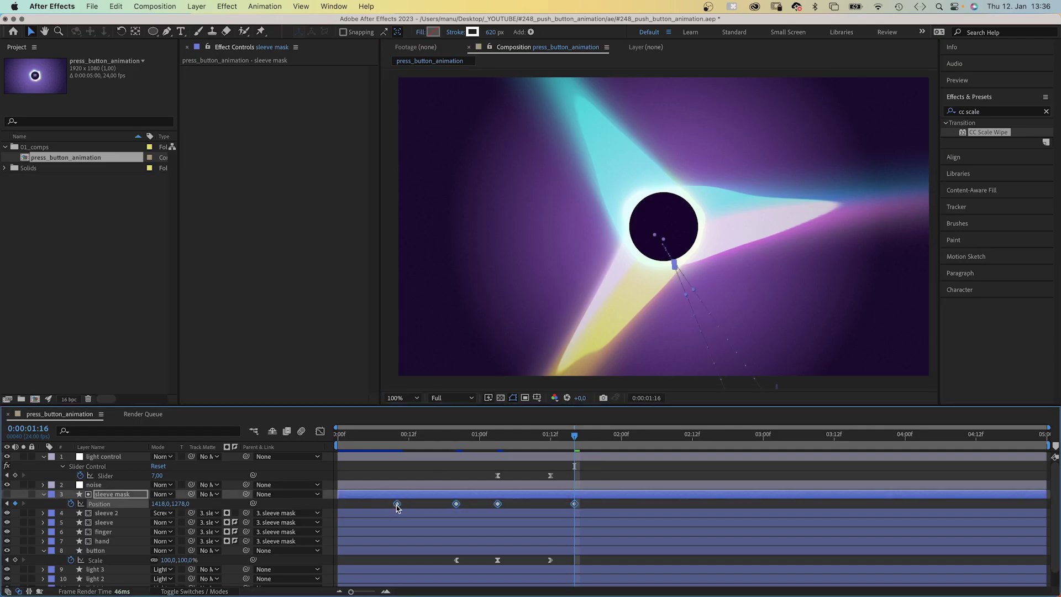
Set the four sleeve mask Position keyframes to Linear spatial interpolation and preview from the start
right_click(396, 505)
click(468, 549)
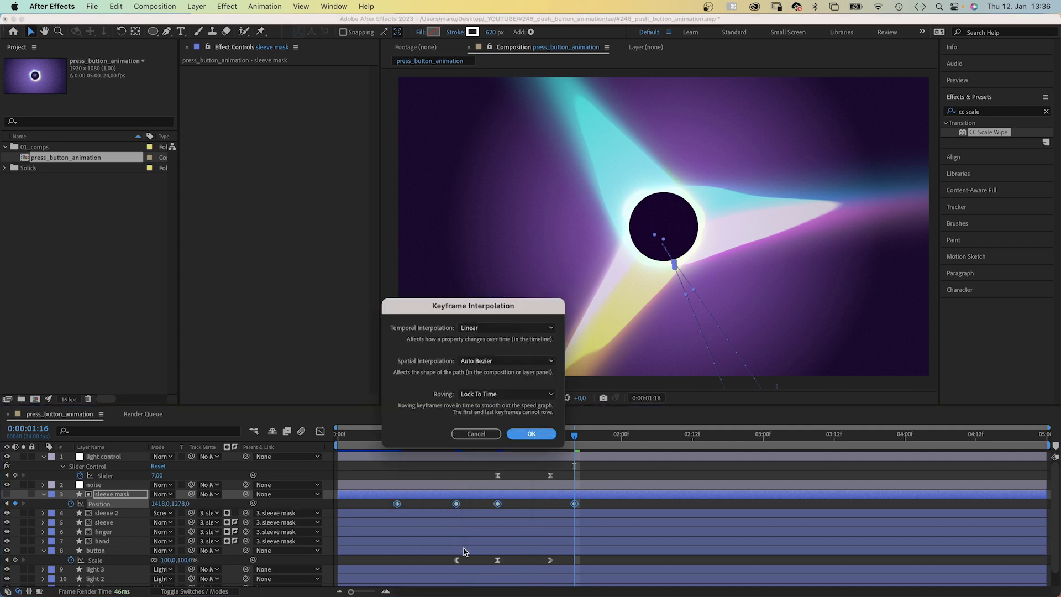
click(492, 362)
click(492, 389)
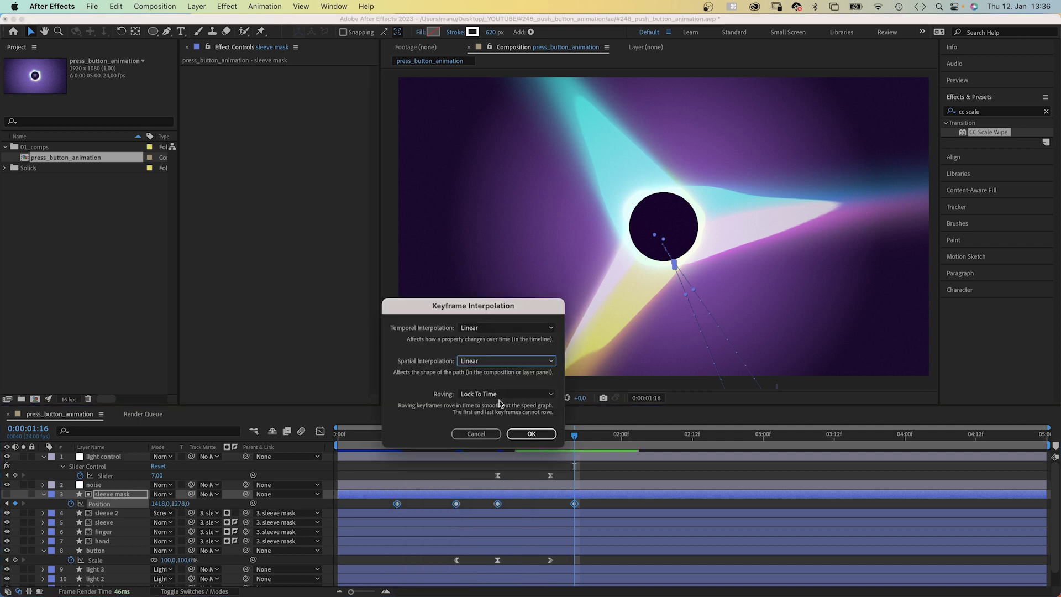
click(531, 433)
click(356, 434)
key(Home)
key(space)
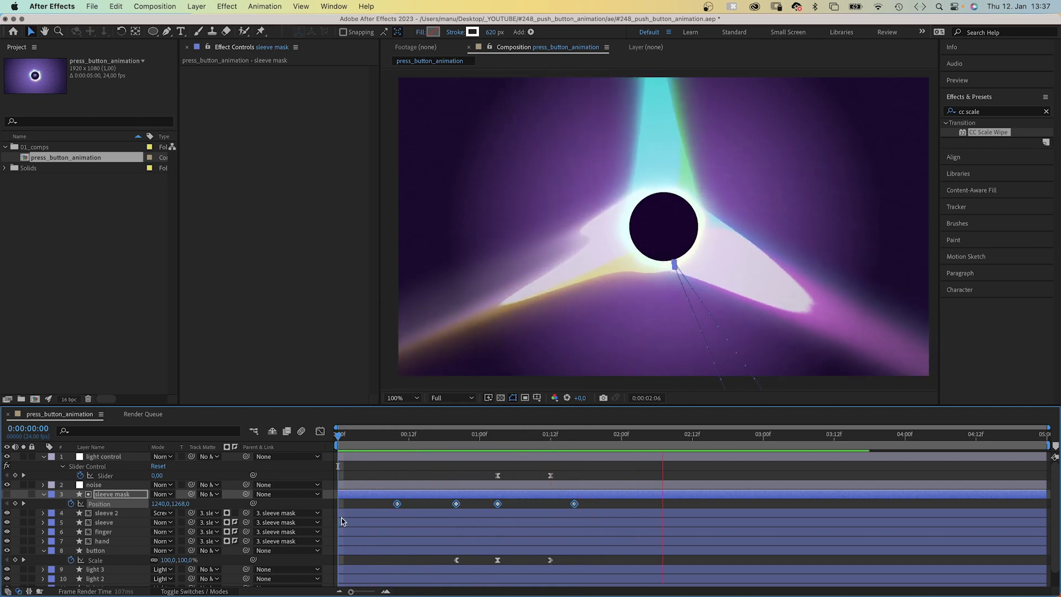
Easy Ease all sleeve mask Position keyframes, widen their influence, and preview from frame 0
key(space)
click(321, 432)
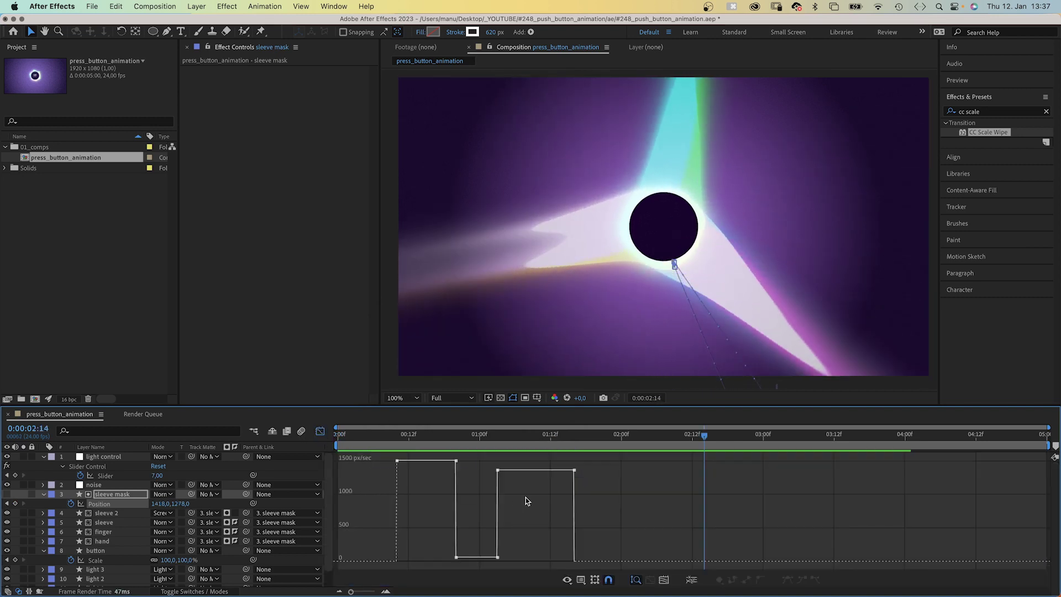
drag(372, 455, 598, 563)
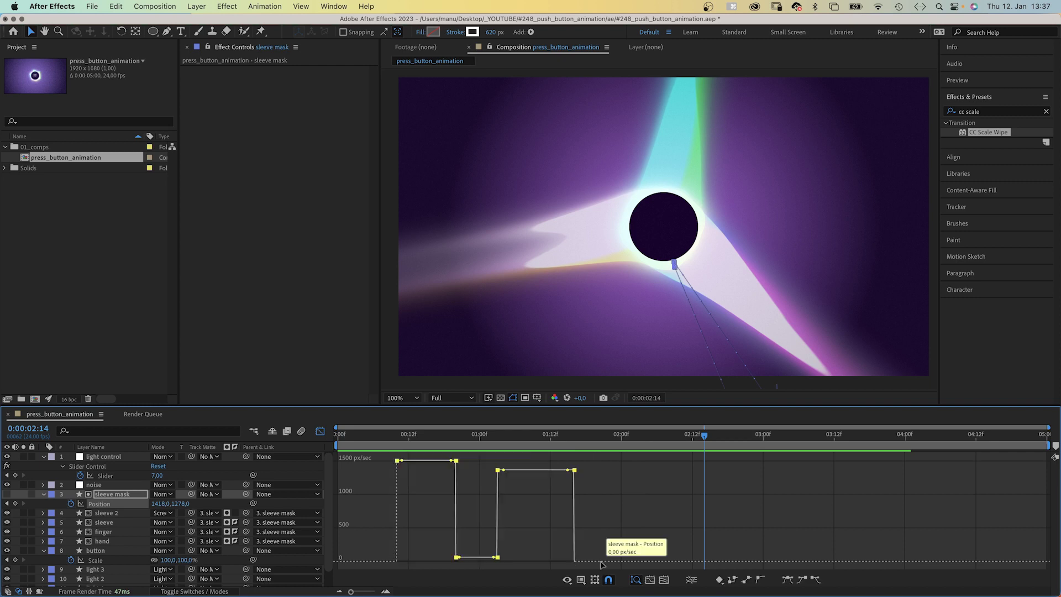
click(787, 579)
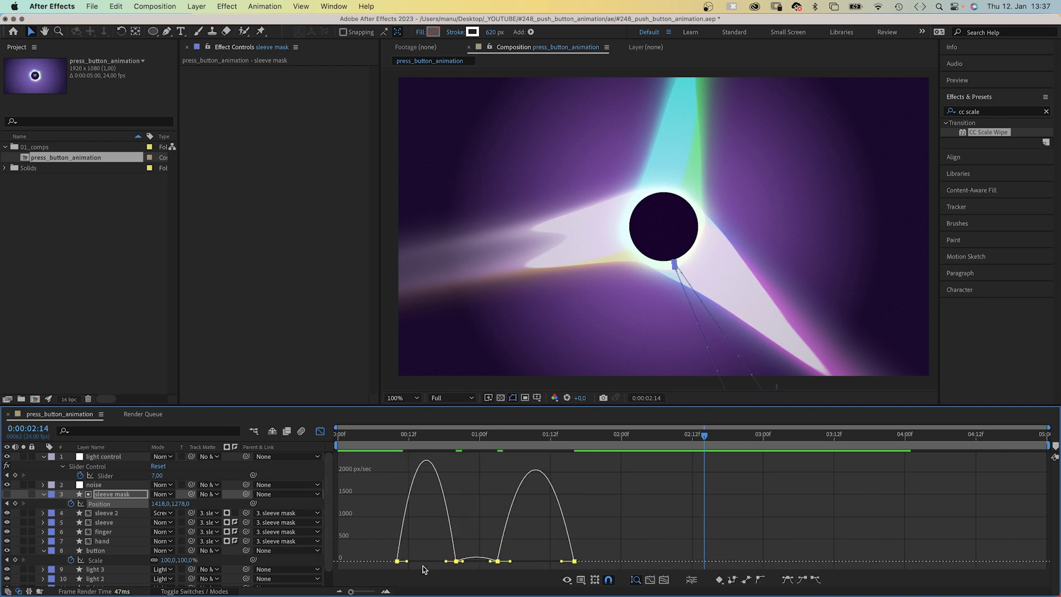
drag(407, 562, 414, 561)
drag(509, 562, 555, 561)
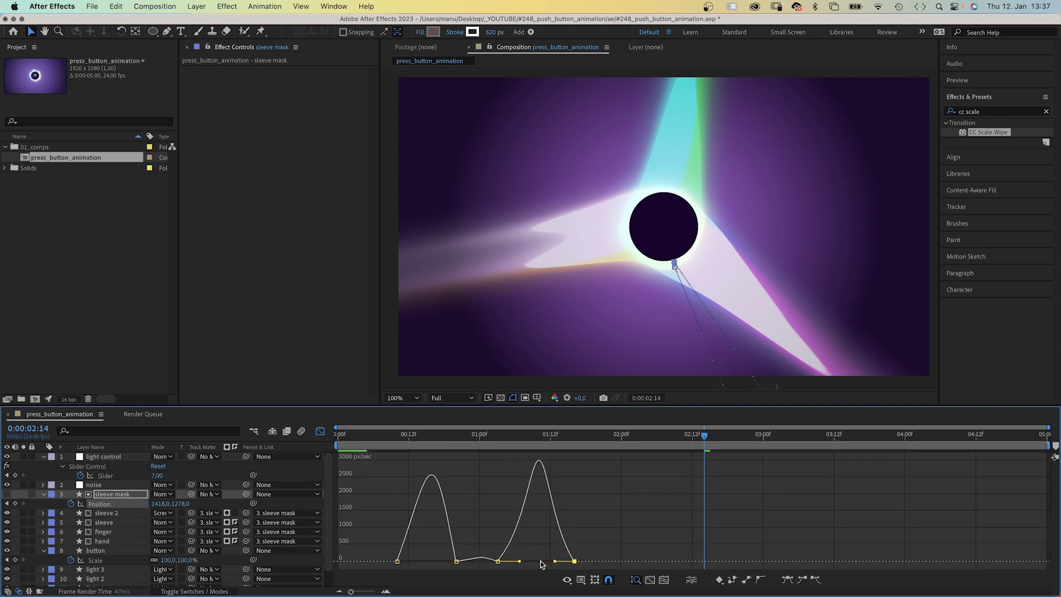
key(Home)
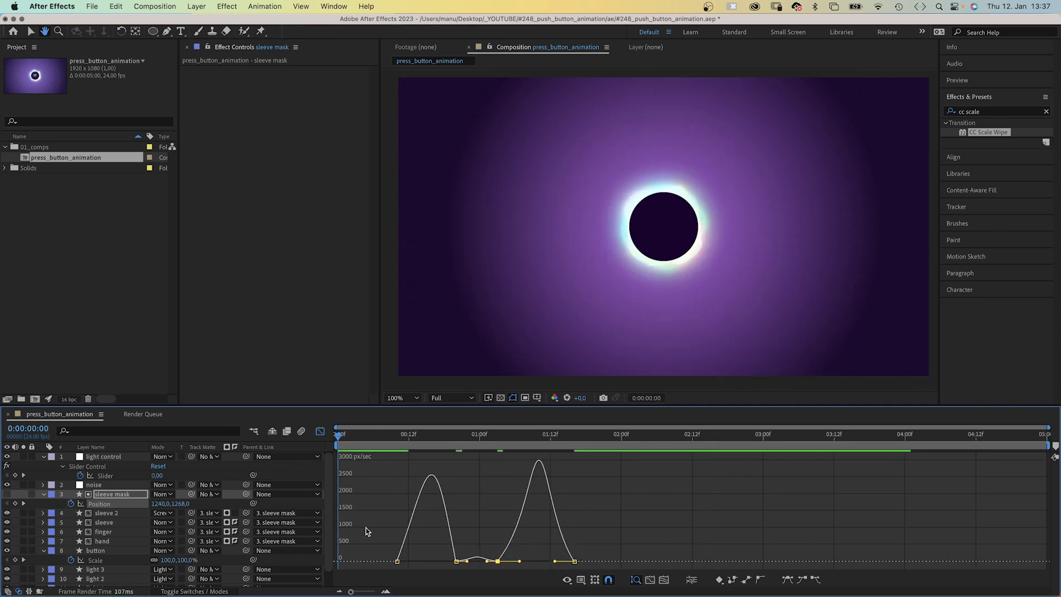
key(space)
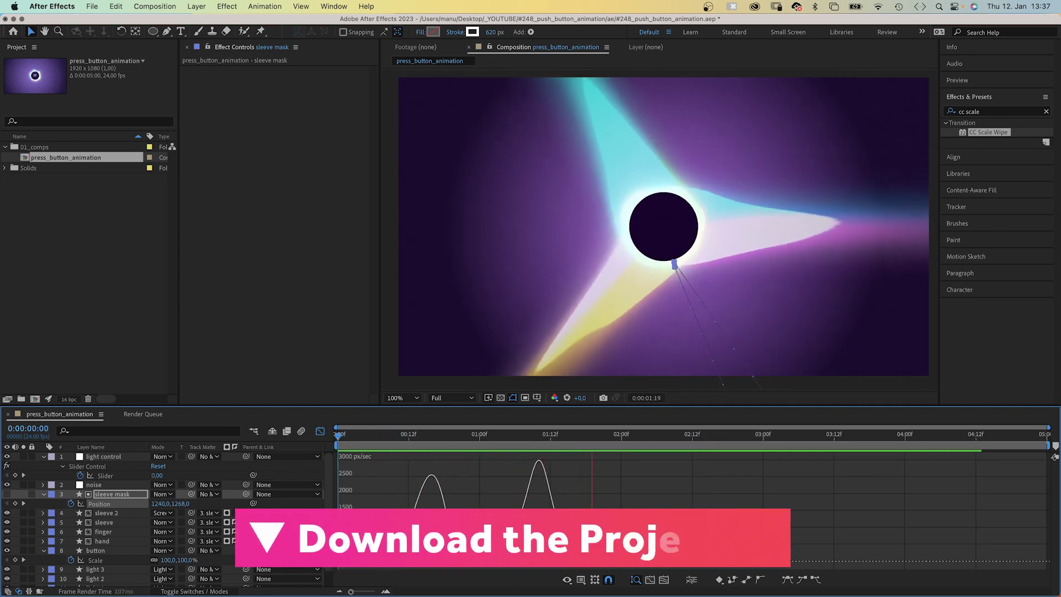